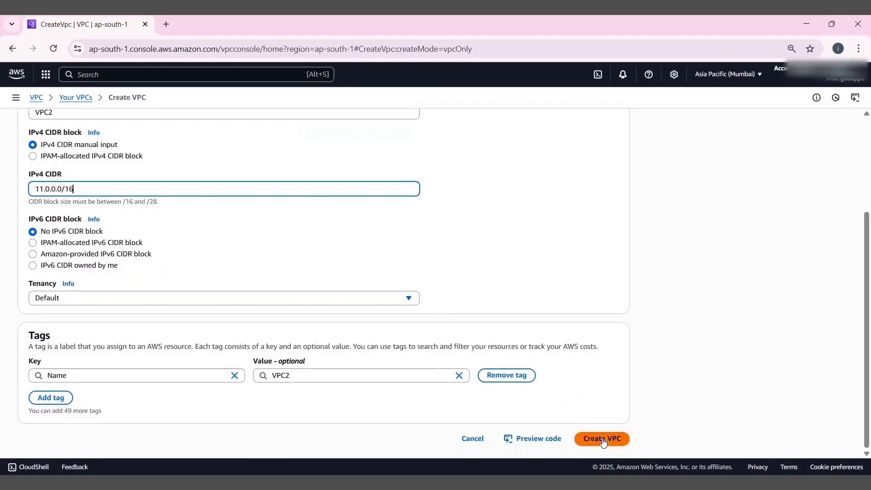
Step: Create VPC2 with the IPv4 CIDR block 11.0.0.0/16, and open VPC1's details from the VPC list
click(601, 437)
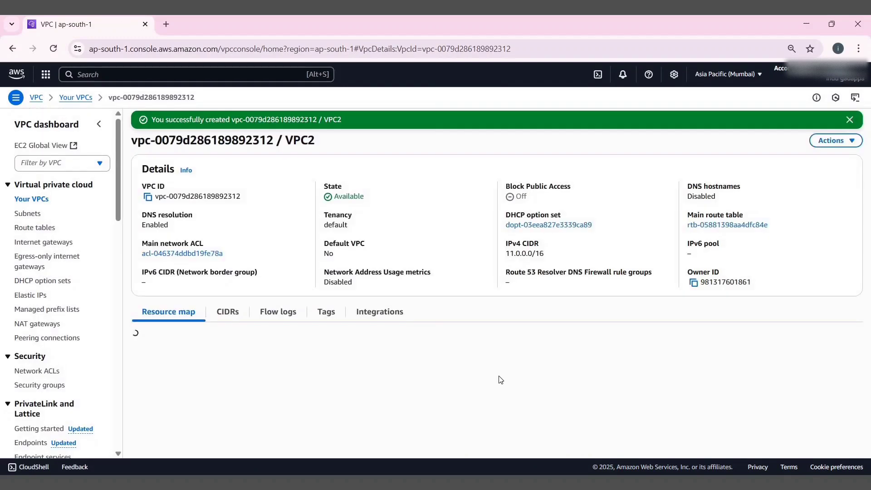
scroll(181, 281, down, 1)
click(32, 199)
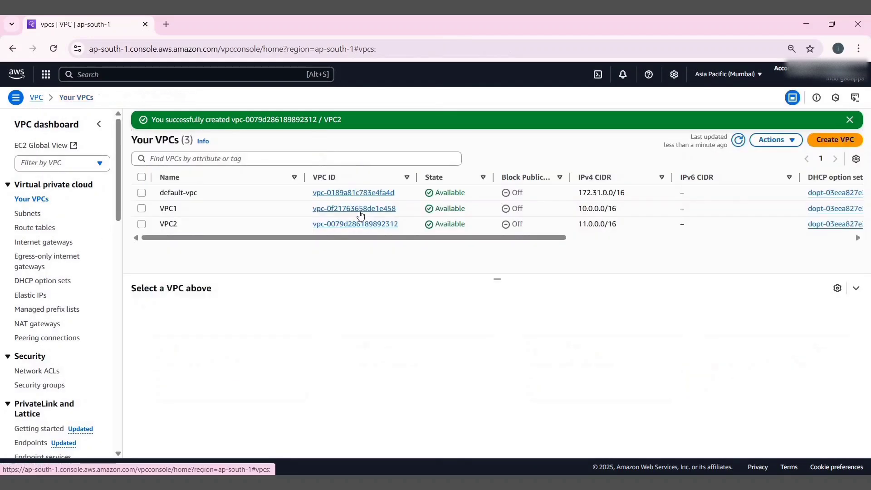
click(318, 209)
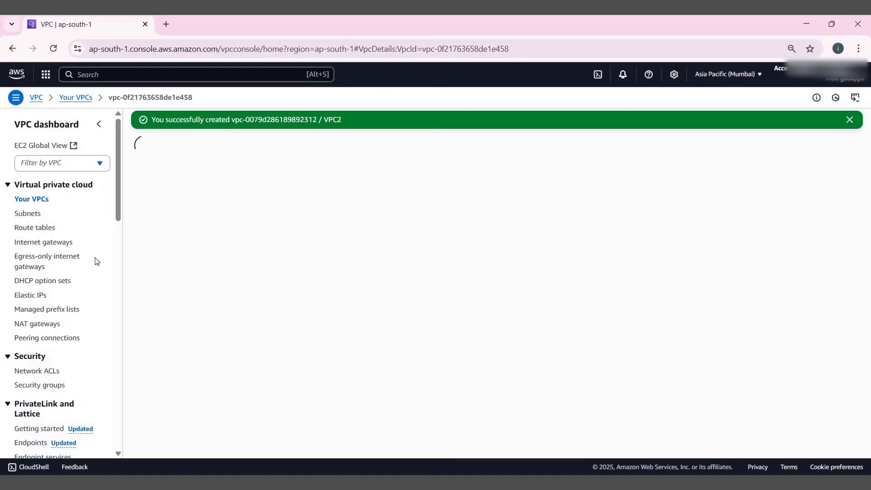
Step: Start a new subnet in VPC1 and name it VPC1_Subnet
click(27, 213)
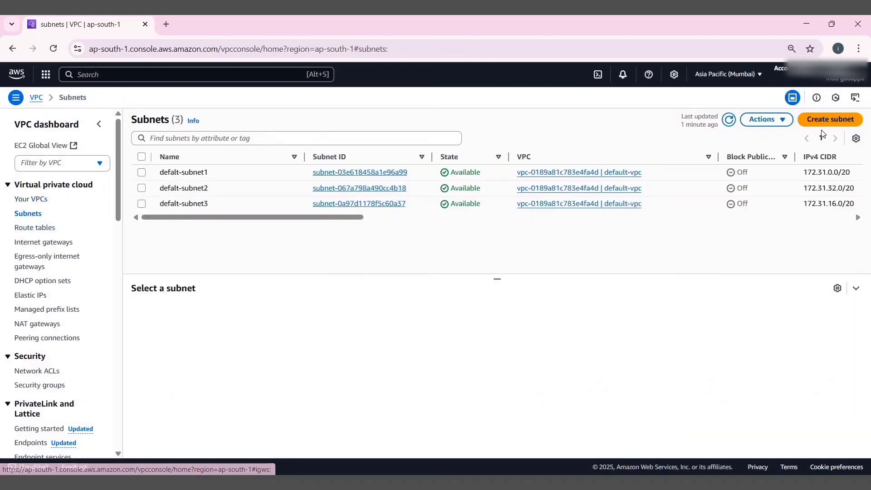
click(831, 119)
click(224, 189)
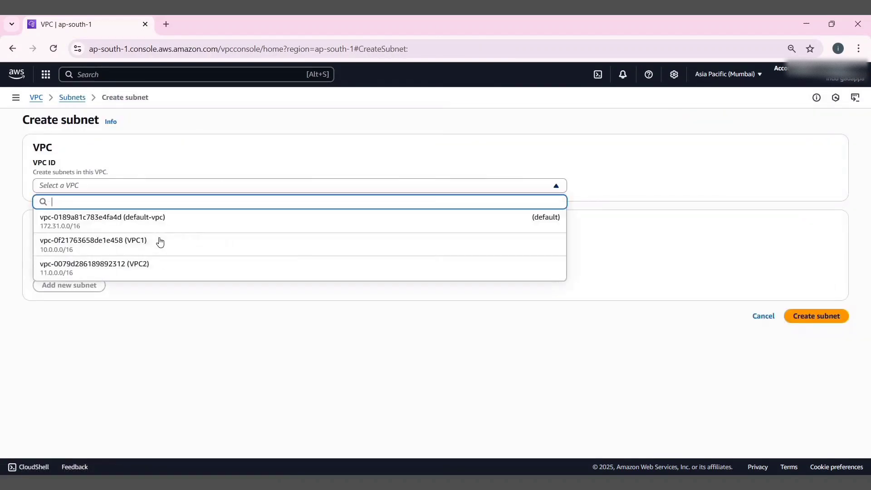
click(161, 248)
scroll(121, 263, down, 3)
click(121, 262)
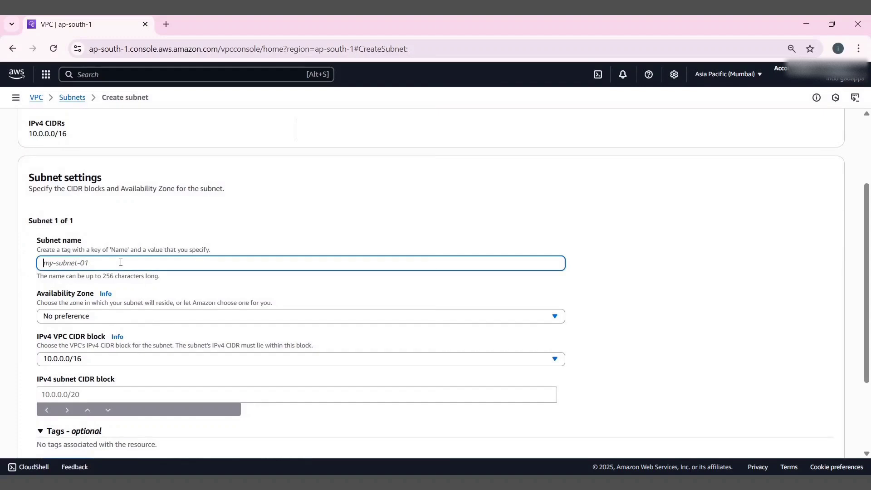
text(VPC1_)
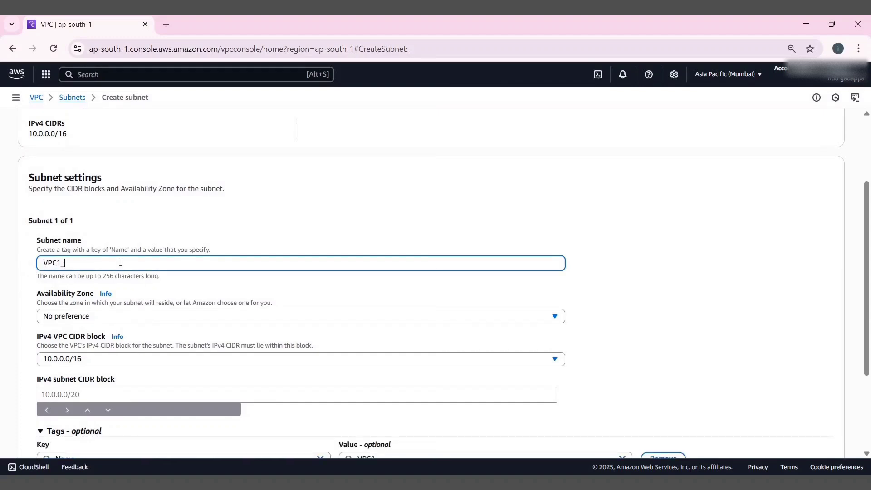
text(Subnet)
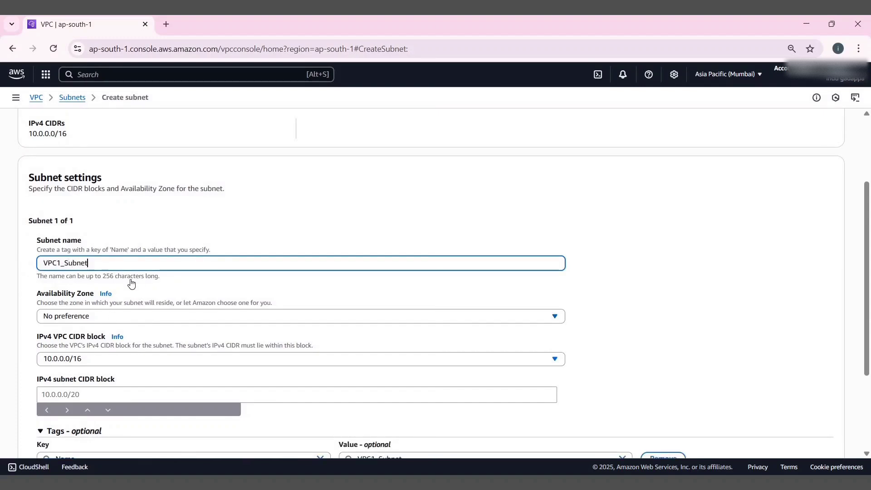
Step: Set the subnet's Availability Zone to ap-south-1a and its IPv4 CIDR block to 10.0.1.0/24, and create it
click(132, 316)
click(75, 245)
scroll(75, 262, down, 3)
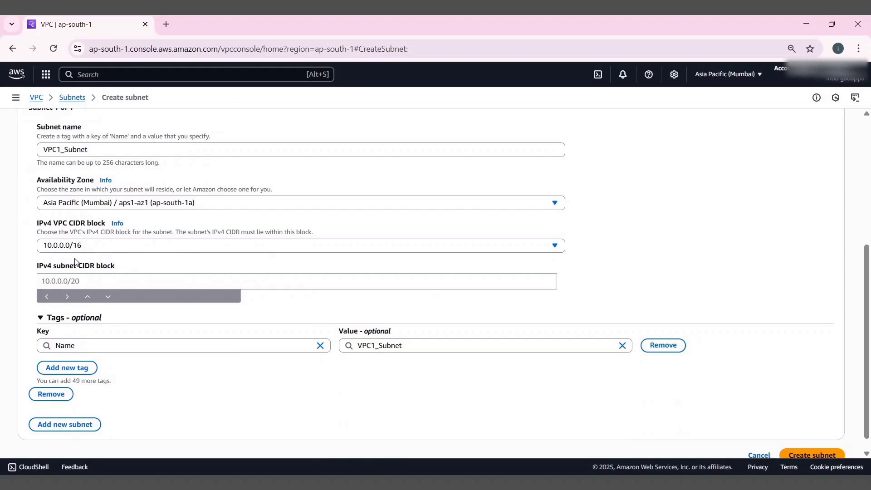
click(67, 282)
text(10.0.)
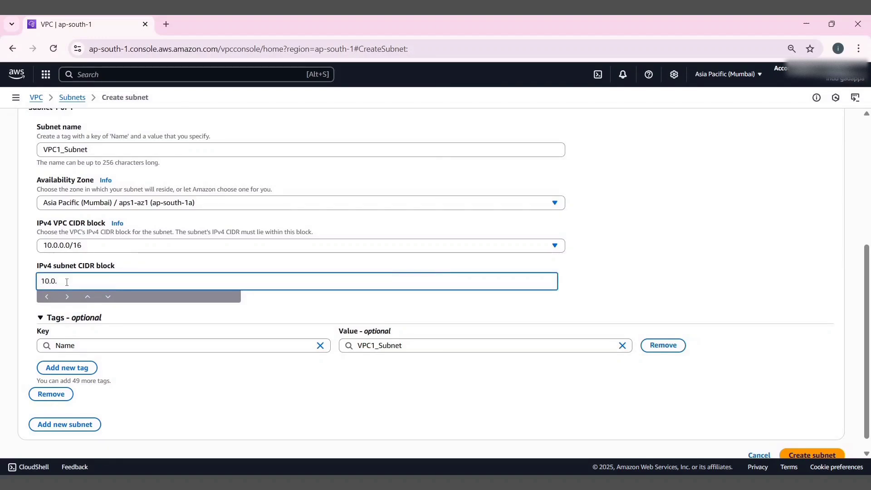
text(1.0/24)
scroll(715, 416, down, 1)
click(810, 438)
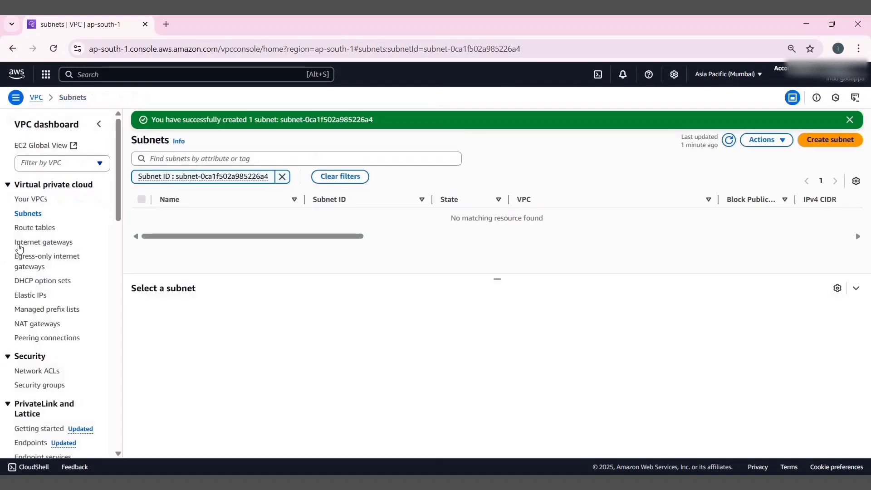
Step: Create an internet gateway with the name tag VPC1_IGW
click(38, 246)
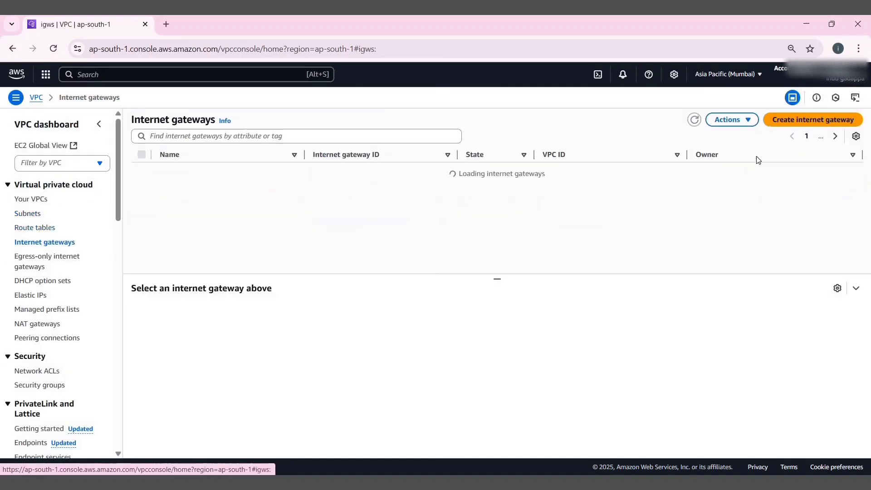
click(831, 118)
click(325, 197)
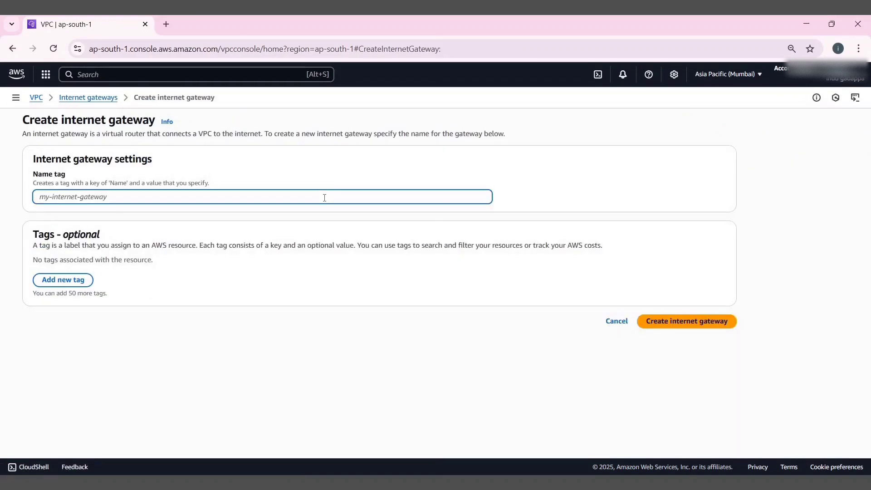
text(VPC1_IGW)
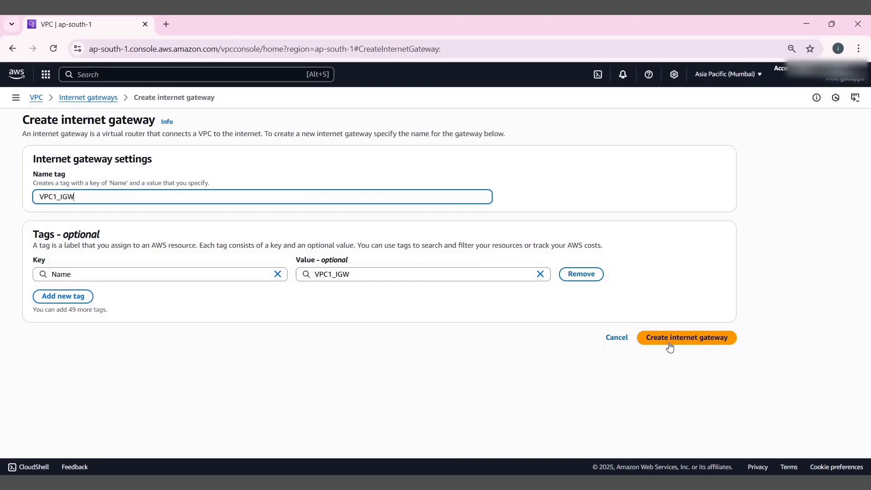
click(669, 344)
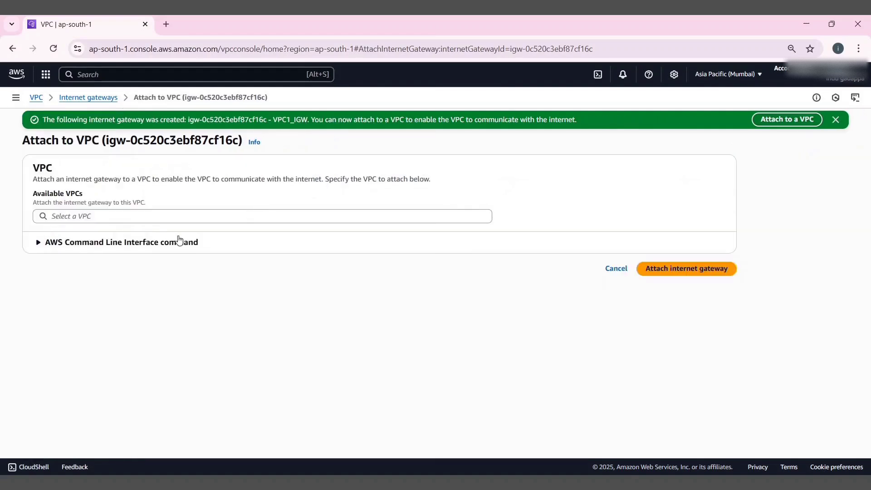
Step: Attach the new internet gateway to VPC1
click(172, 216)
click(171, 242)
click(663, 269)
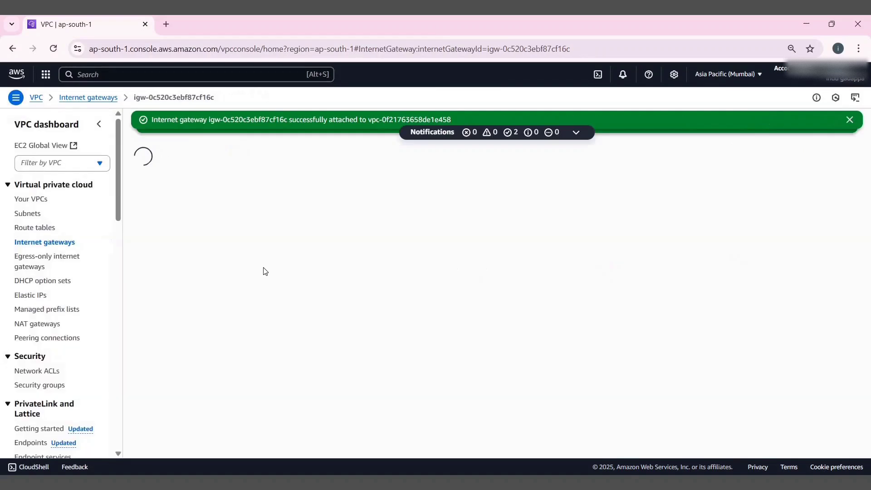
Step: Refresh the route tables list, check the details of VPC1 linked from its route table, and return to the list
click(33, 228)
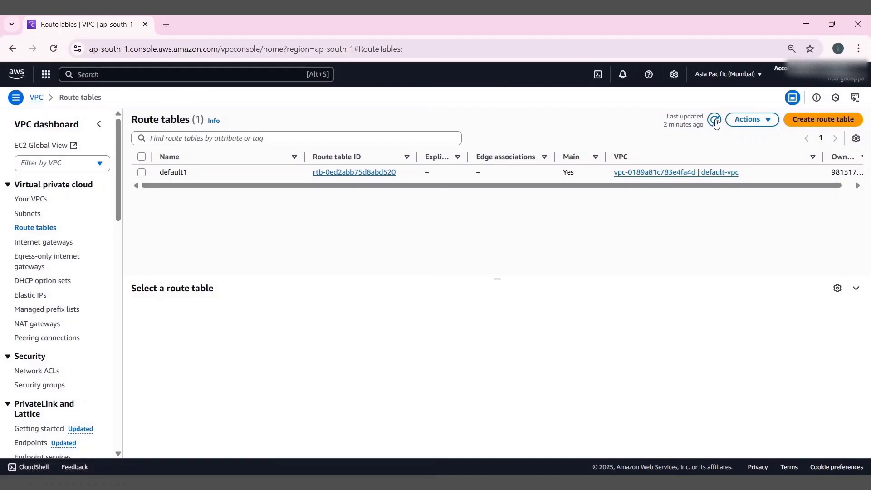
click(715, 121)
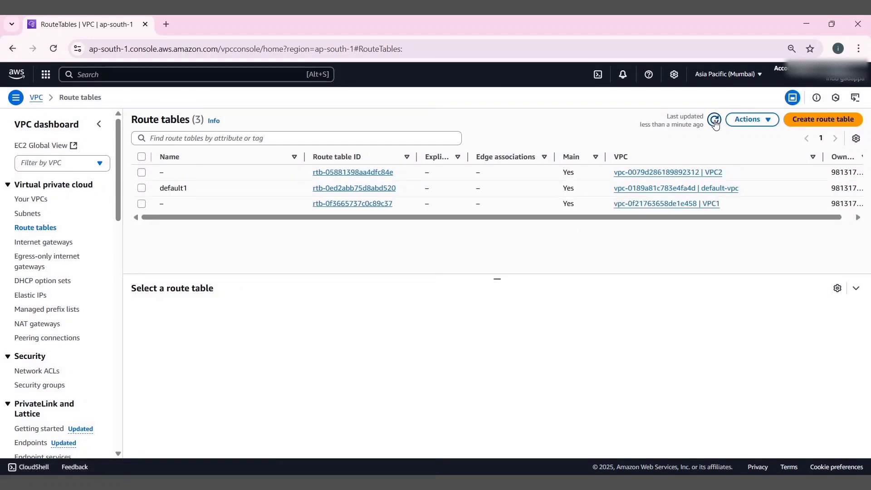
click(692, 204)
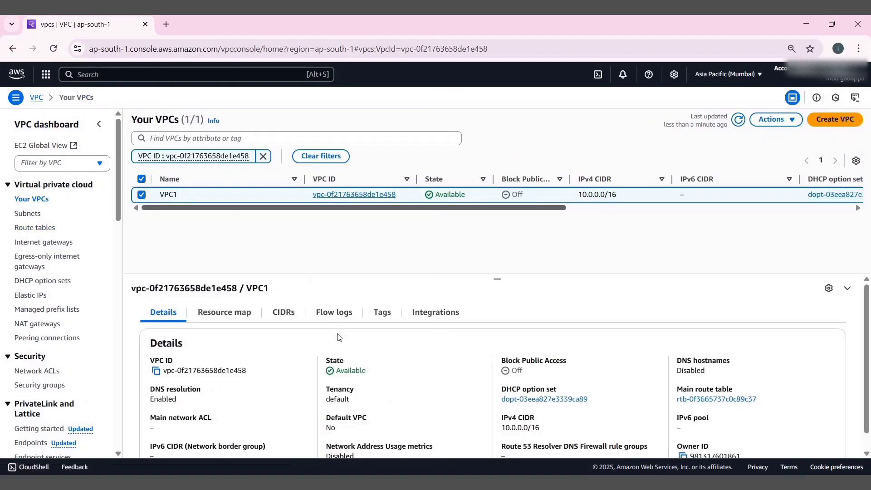
scroll(256, 370, down, 1)
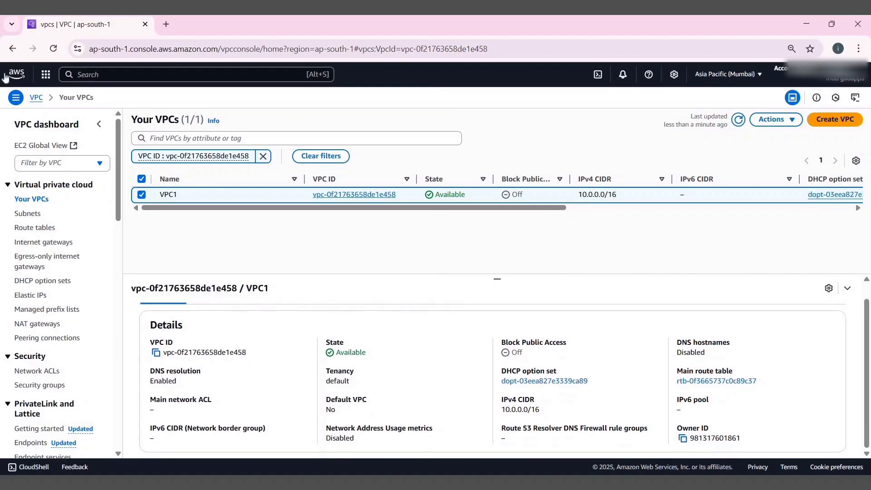
click(12, 50)
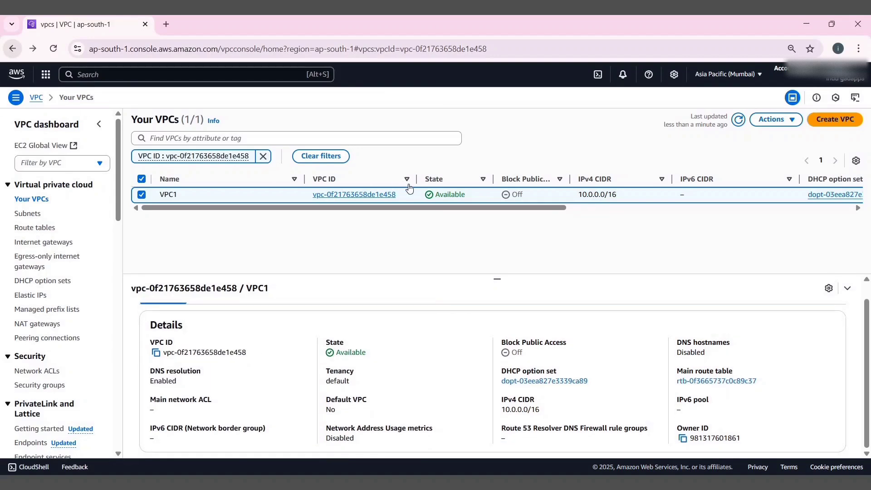
click(12, 50)
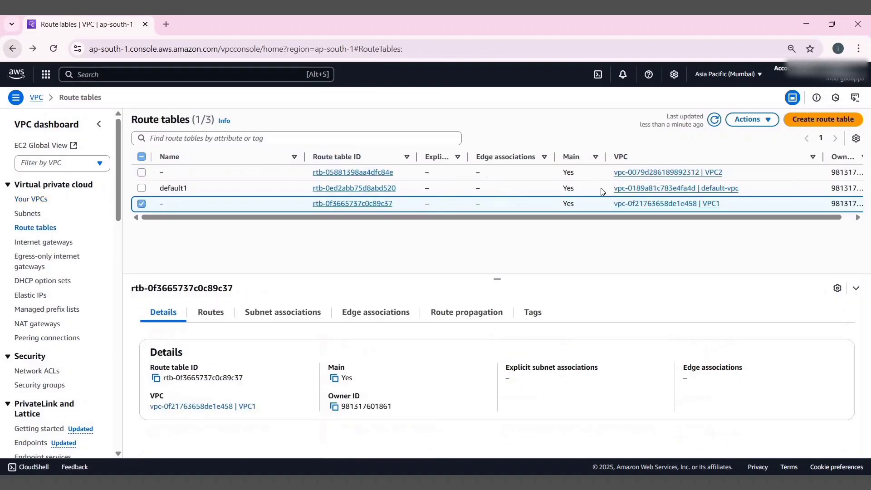
Step: Add a route for 0.0.0.0/0 targeting the VPC1_IGW internet gateway to VPC1's route table and save it
click(363, 205)
click(824, 271)
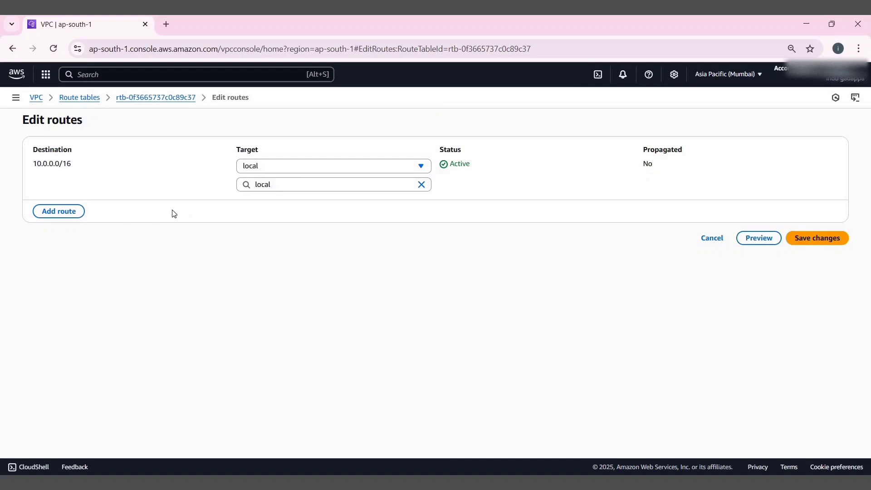
click(60, 215)
click(79, 205)
click(86, 220)
click(291, 205)
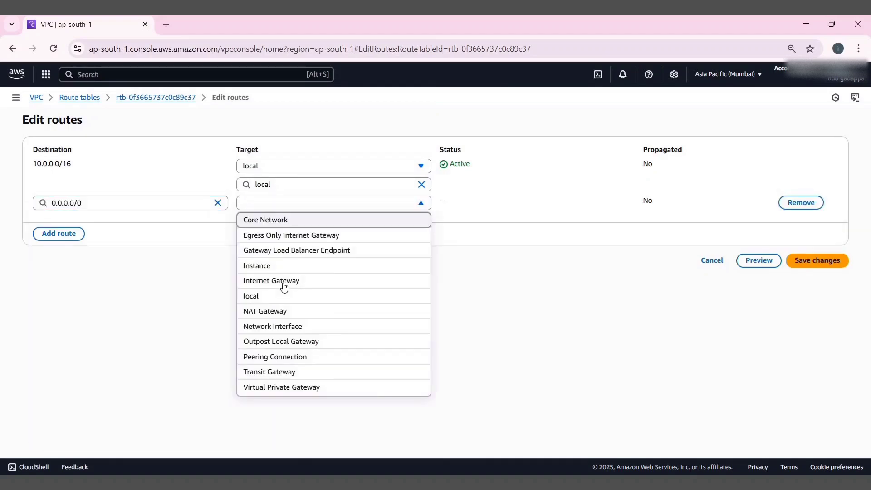
click(284, 281)
click(303, 253)
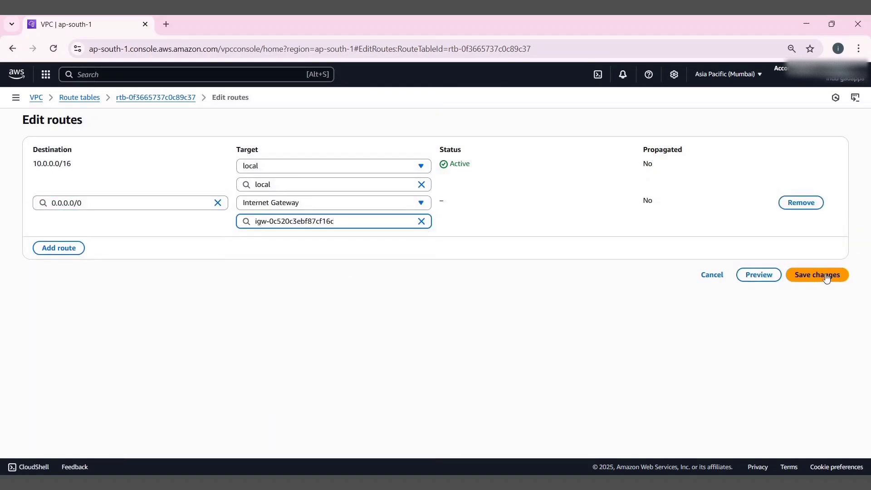
click(827, 276)
Step: Examine the resource maps of VPC1 and VPC2 for their subnets, route tables and network connections
click(31, 200)
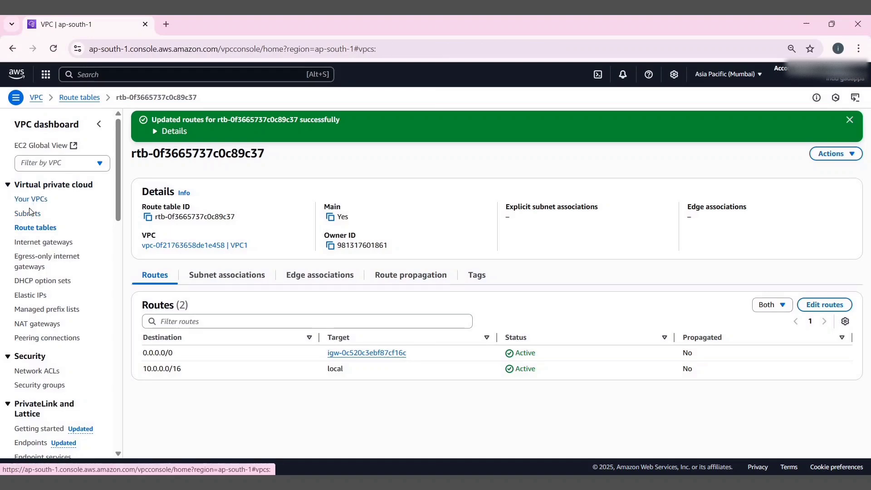
click(355, 202)
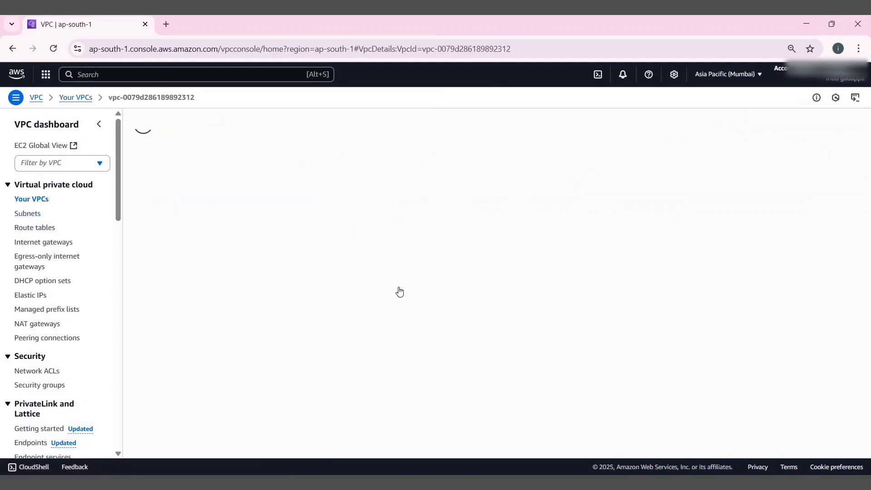
click(35, 202)
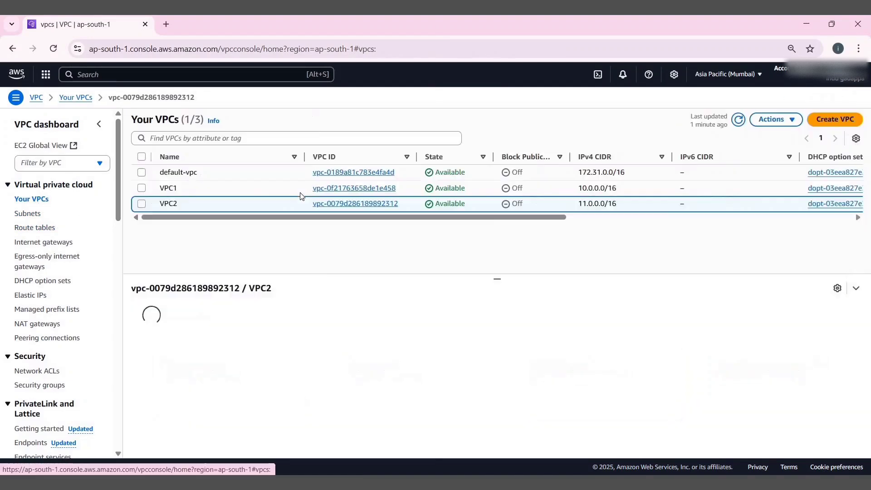
click(356, 186)
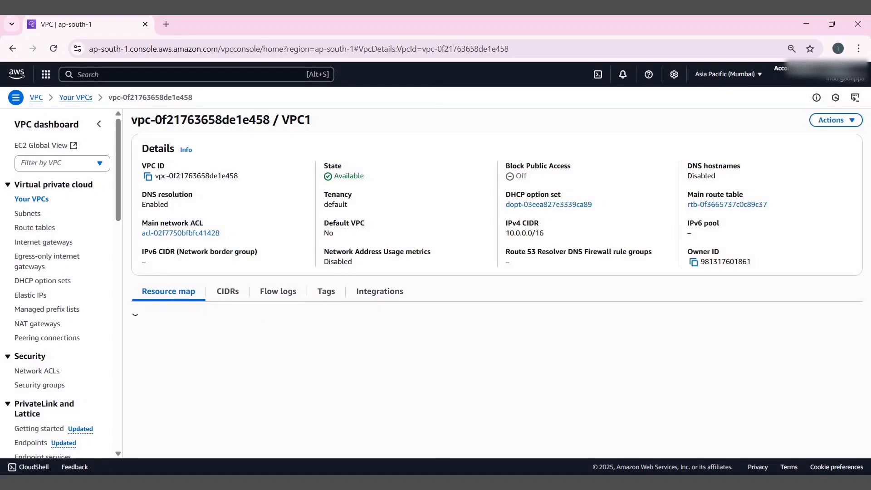
scroll(590, 363, down, 1)
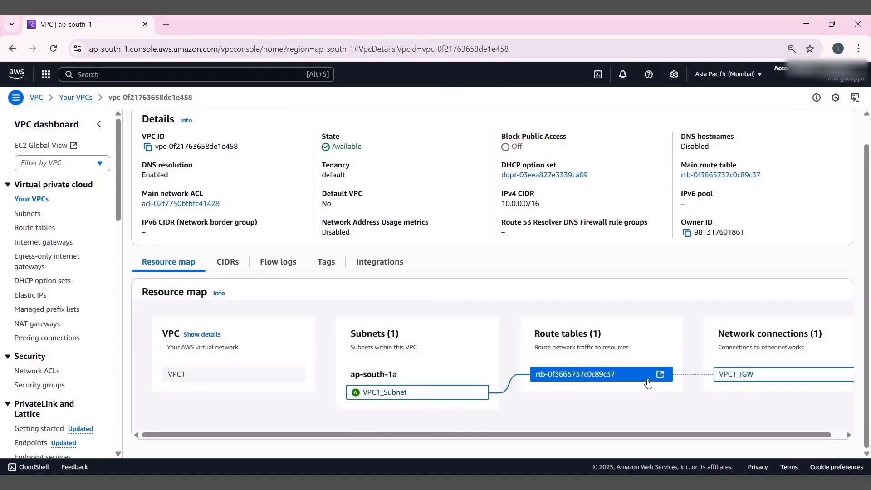
click(35, 203)
click(355, 203)
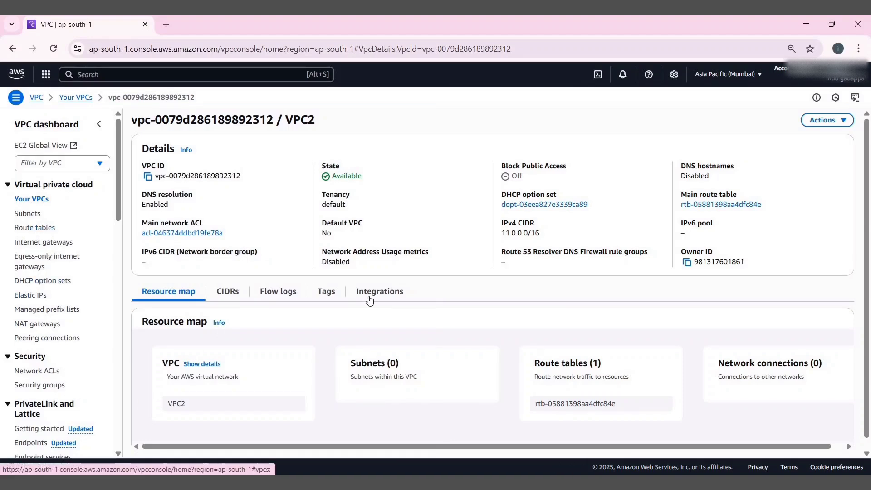
Step: Start creating a new subnet and choose VPC2 as the VPC it belongs to
click(27, 213)
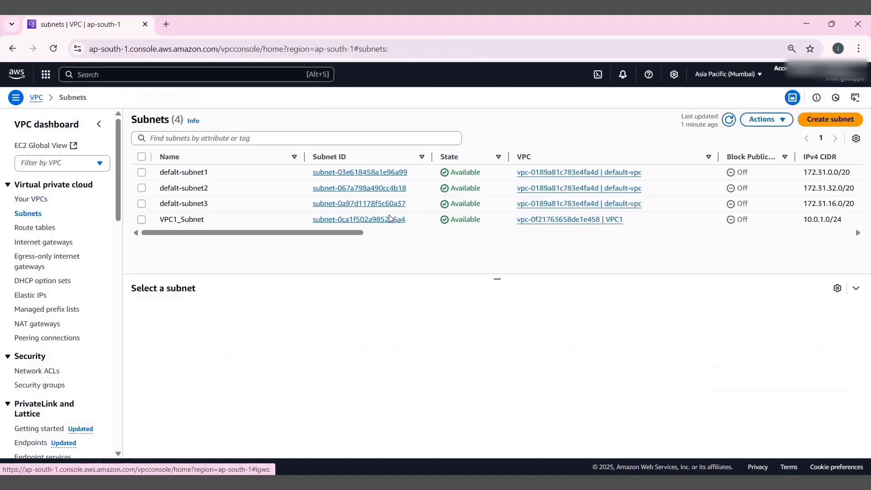
click(821, 122)
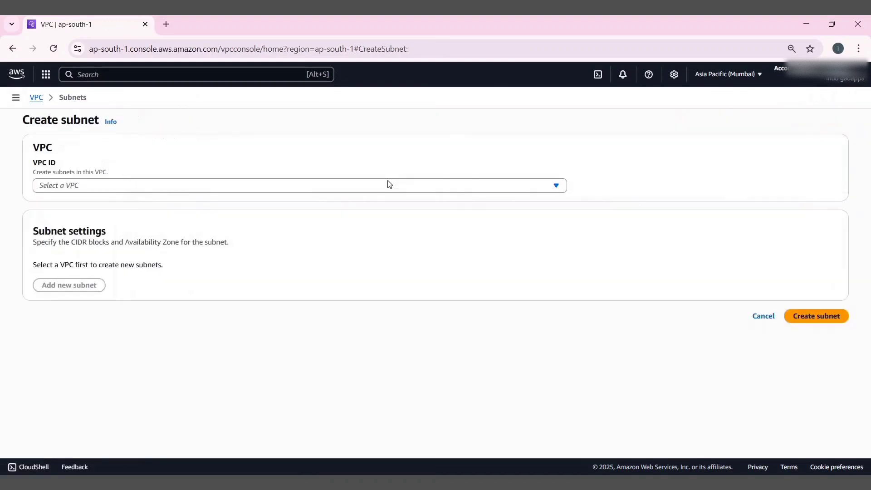
click(293, 190)
click(113, 266)
scroll(116, 280, down, 3)
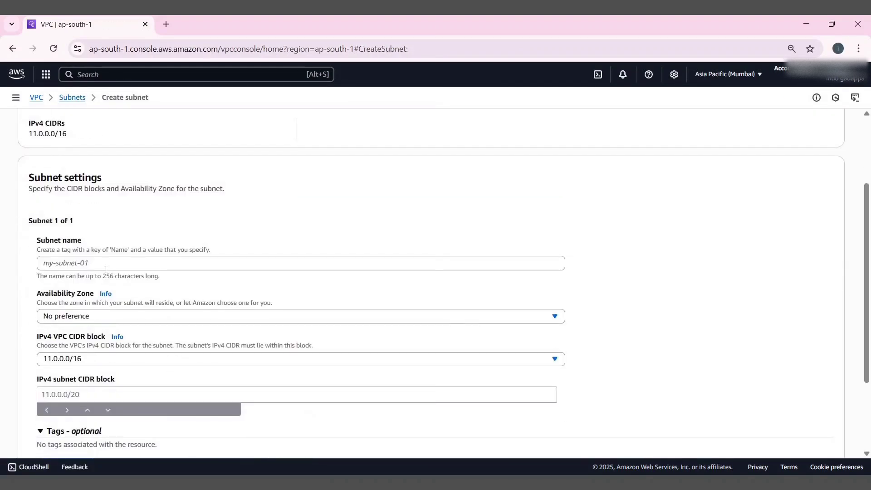
Step: Name the new subnet VPC2_Subnet
click(106, 264)
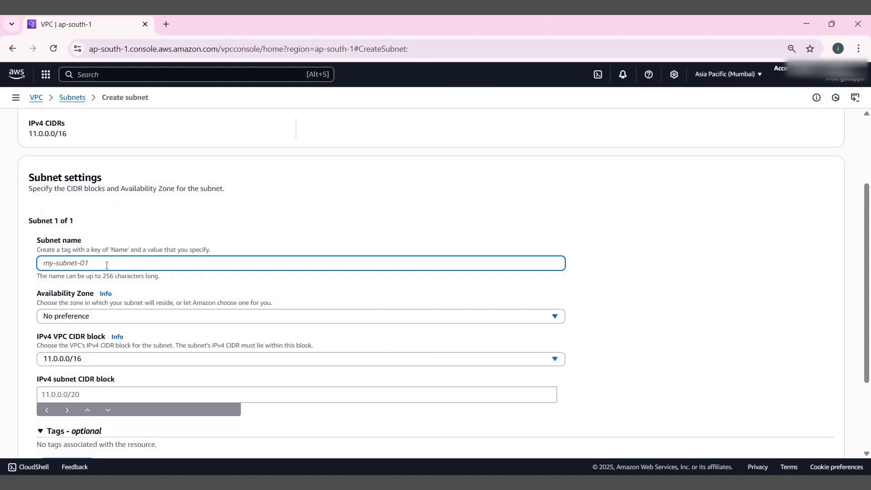
text(Publi)
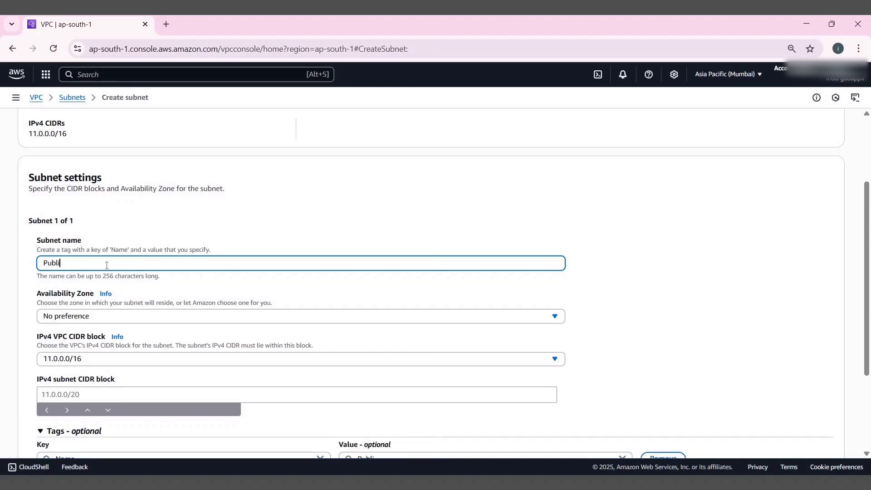
key(BackSpace)
key(BackSpace)
key(BackSpace)
key(BackSpace)
key(BackSpace)
text(V)
Step: Set the subnet's availability zone to Asia Pacific (Mumbai) / aps1-az1 (ap-south-1a)
click(99, 318)
click(211, 268)
scroll(213, 267, down, 1)
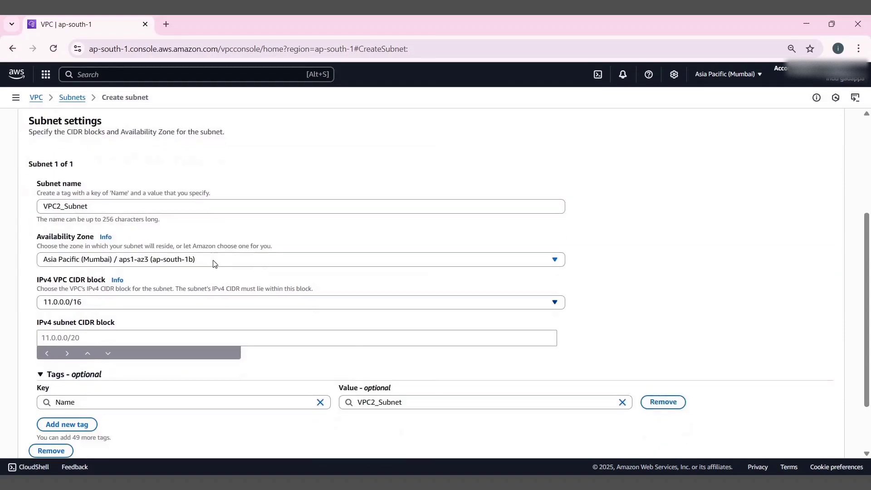
click(215, 264)
click(182, 306)
Step: Set the IPv4 subnet CIDR block to 11.0.1.0/24 and create the subnet
scroll(181, 304, down, 1)
click(103, 278)
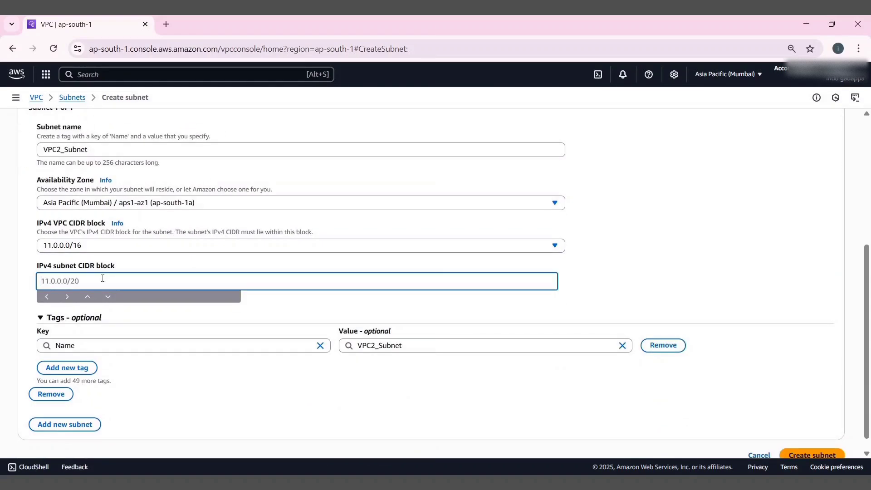
text(11.0.1.0)
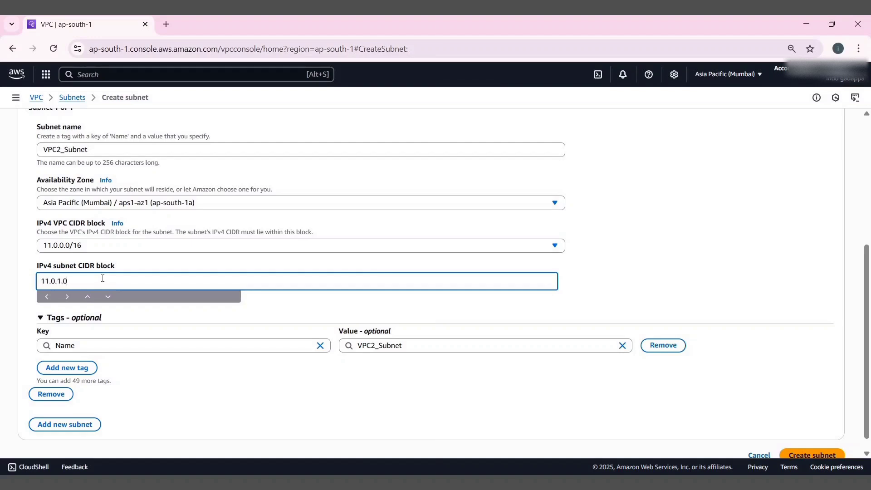
text(/24)
scroll(830, 441, down, 1)
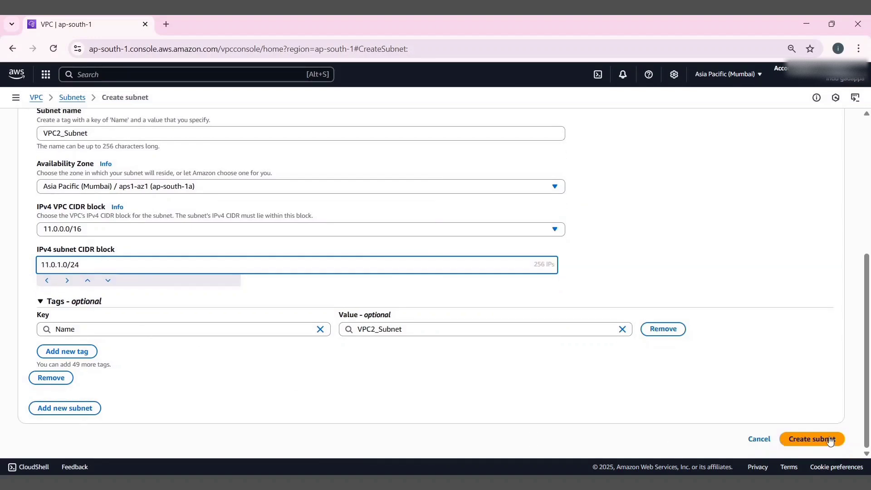
click(827, 442)
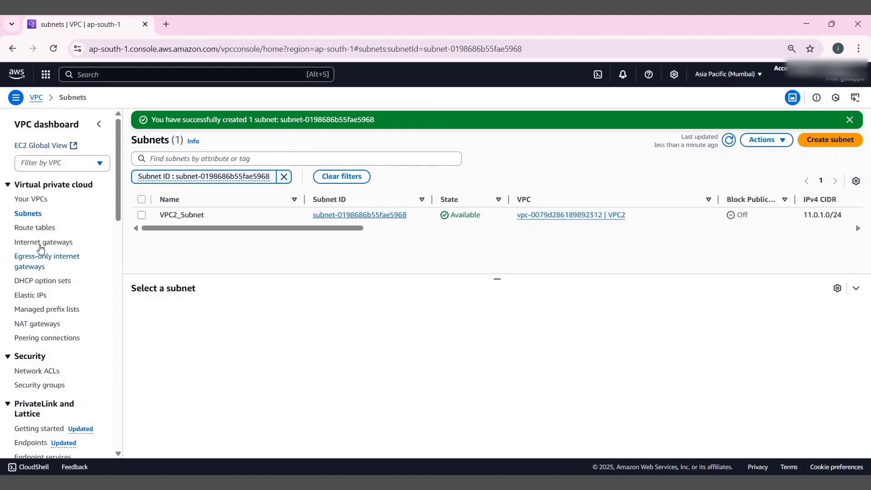
Step: Create a new internet gateway with the name tag VPC2_IGW
click(44, 237)
click(810, 119)
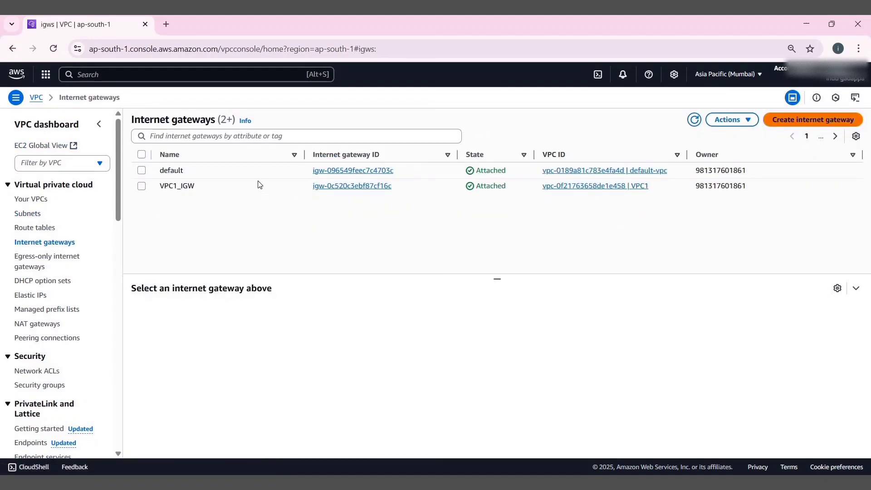
click(247, 196)
text(VPC)
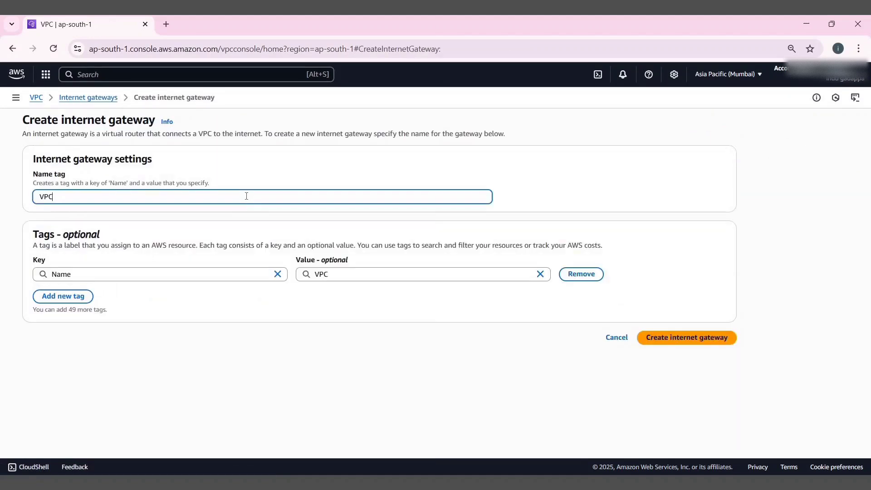
text(2_IGW)
click(663, 344)
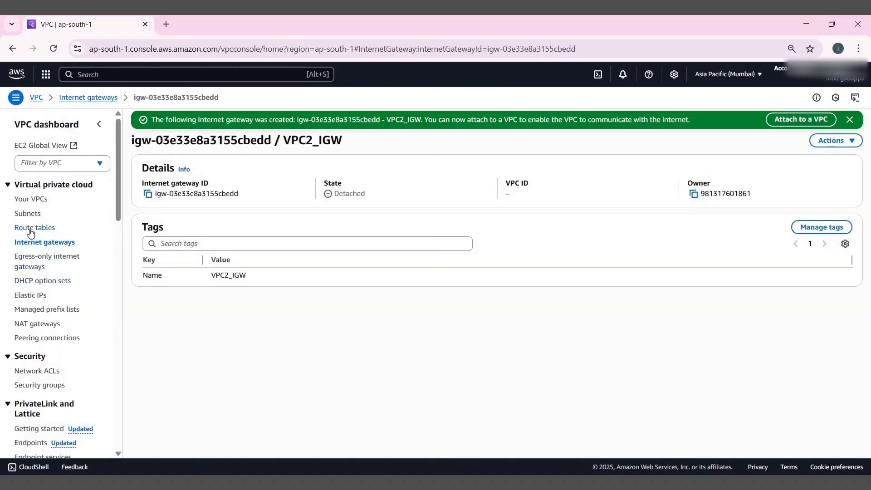
click(30, 231)
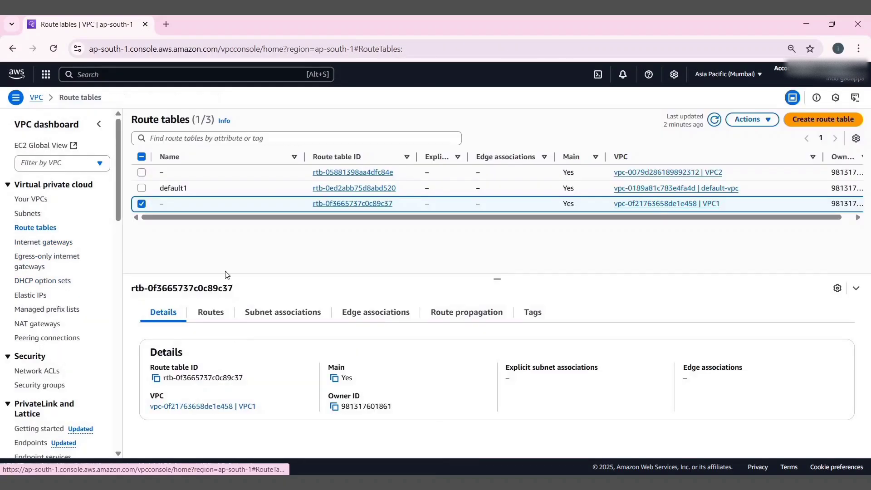
click(714, 120)
click(353, 172)
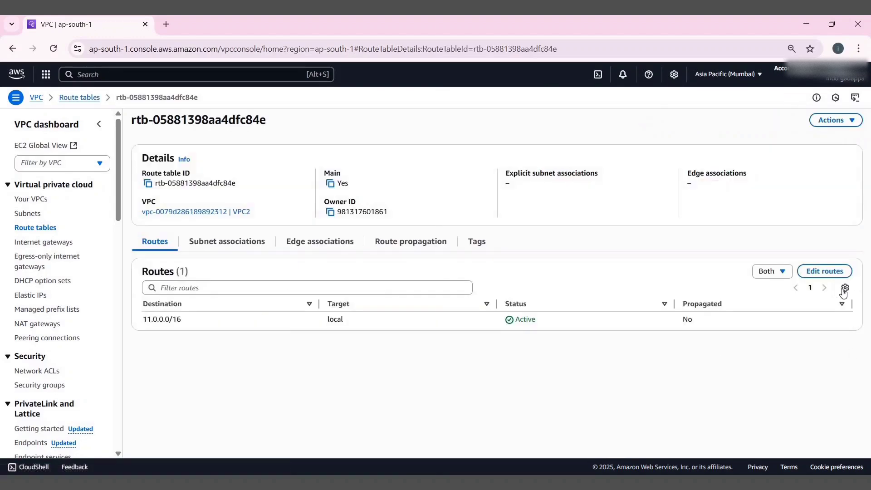
click(825, 270)
click(81, 211)
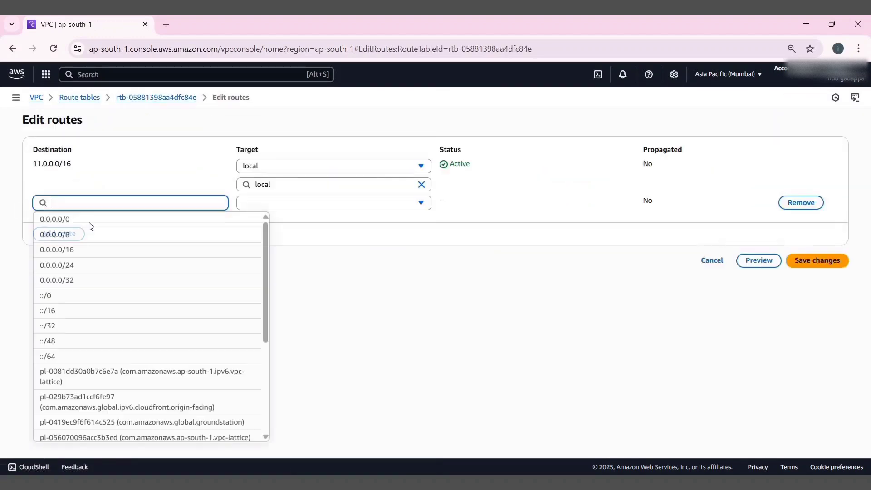
click(88, 221)
click(328, 204)
click(285, 282)
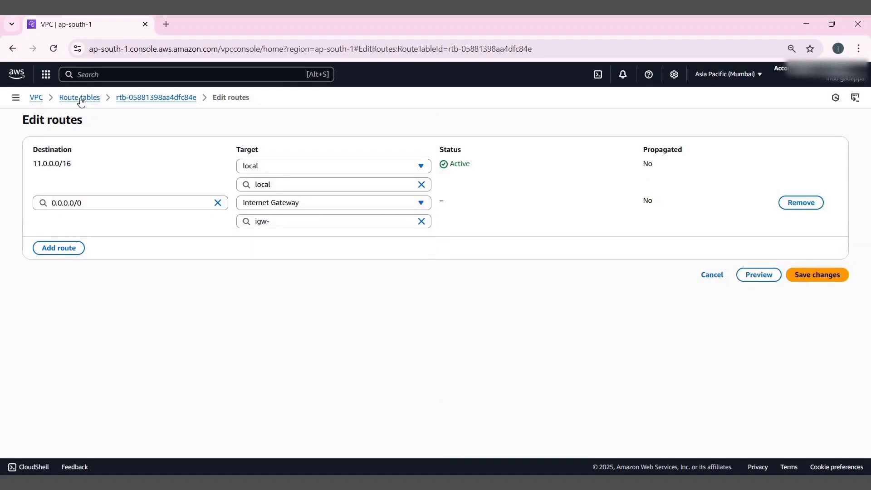
click(80, 98)
Step: Attach the VPC2_IGW internet gateway to VPC2
click(43, 241)
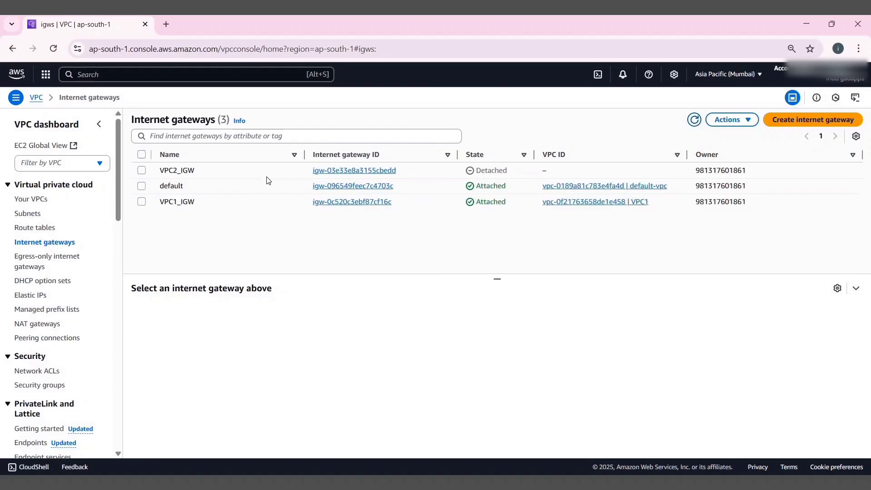
click(329, 174)
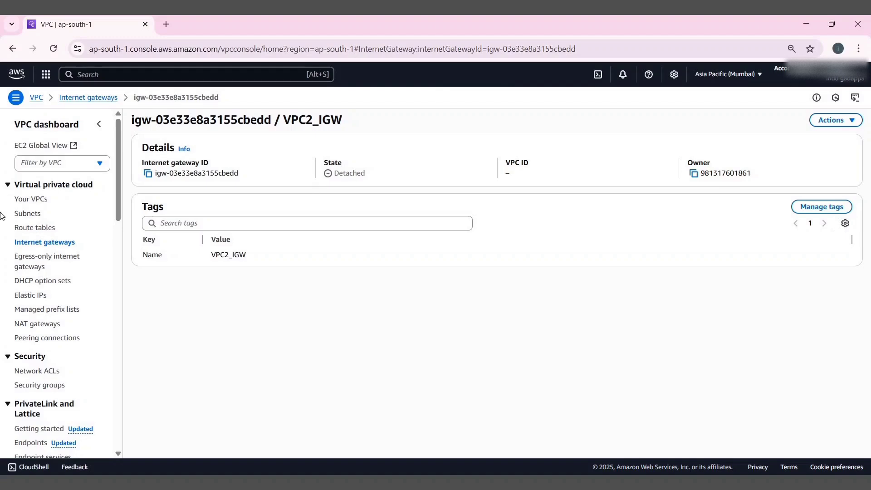
click(826, 121)
click(820, 135)
click(235, 198)
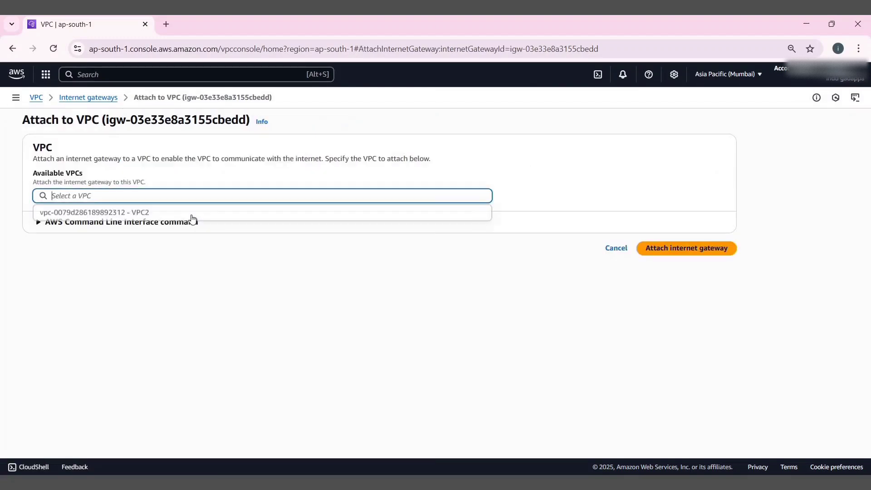
click(670, 252)
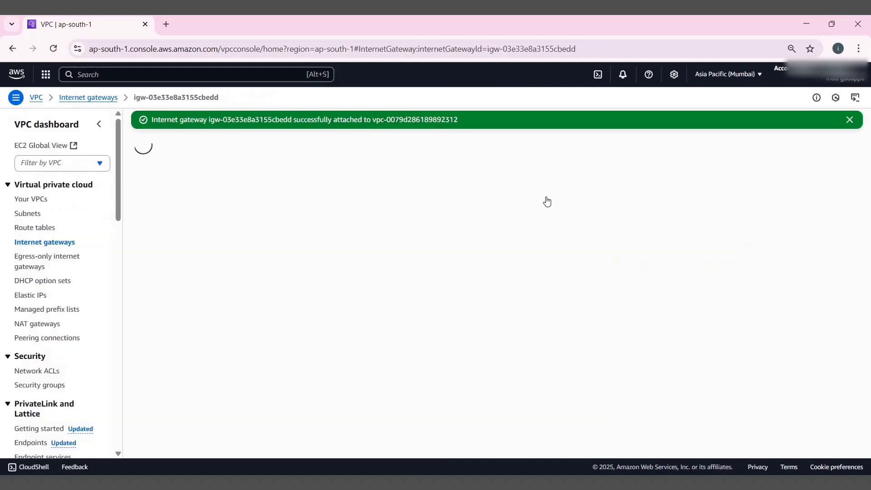
Step: Add a route for 0.0.0.0/0 targeting the VPC2_IGW internet gateway to VPC2's route table and save it
click(49, 233)
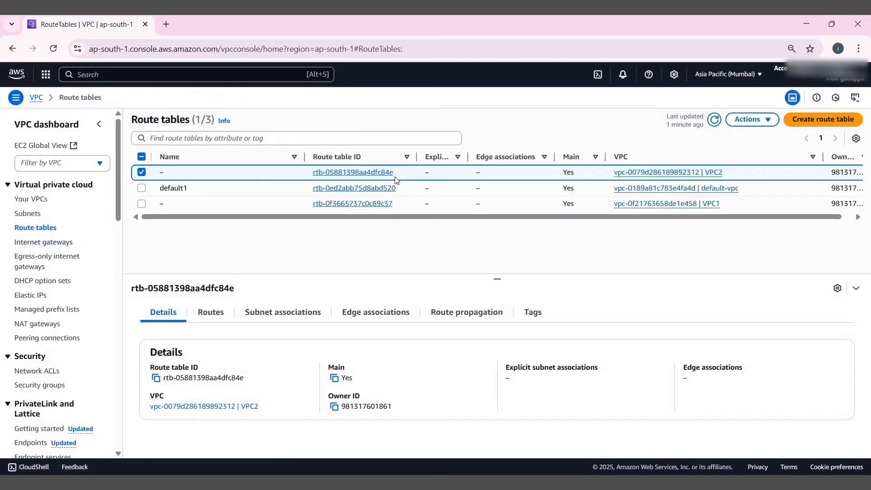
click(374, 176)
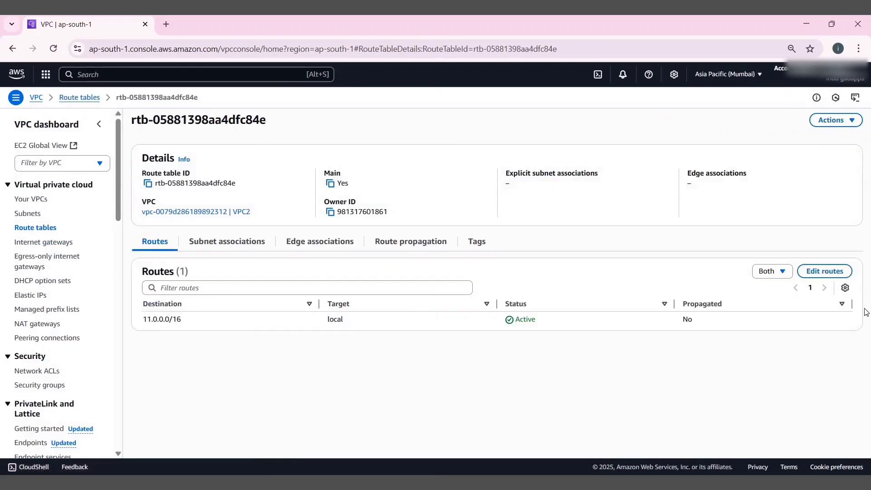
click(825, 272)
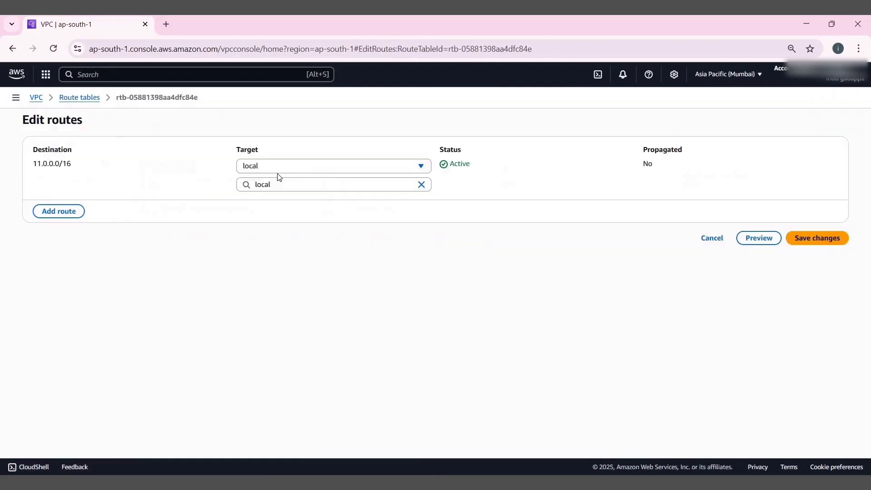
click(73, 212)
click(55, 220)
click(299, 204)
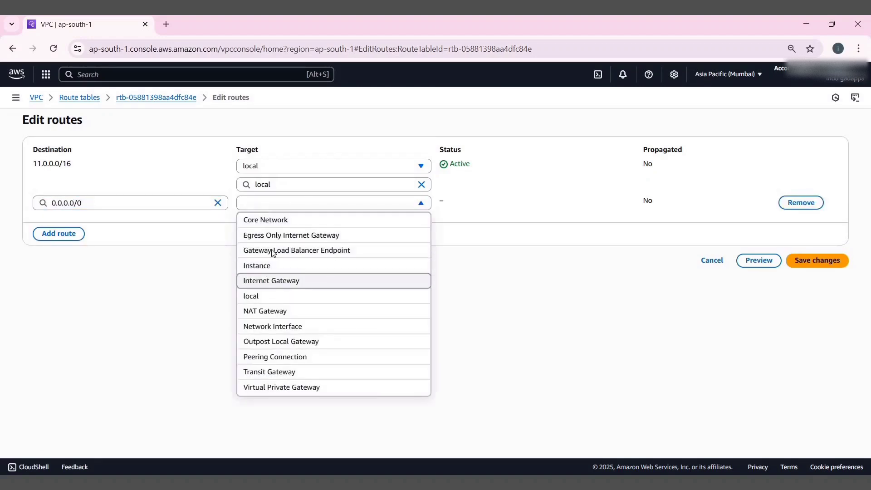
click(272, 280)
key(Return)
click(821, 277)
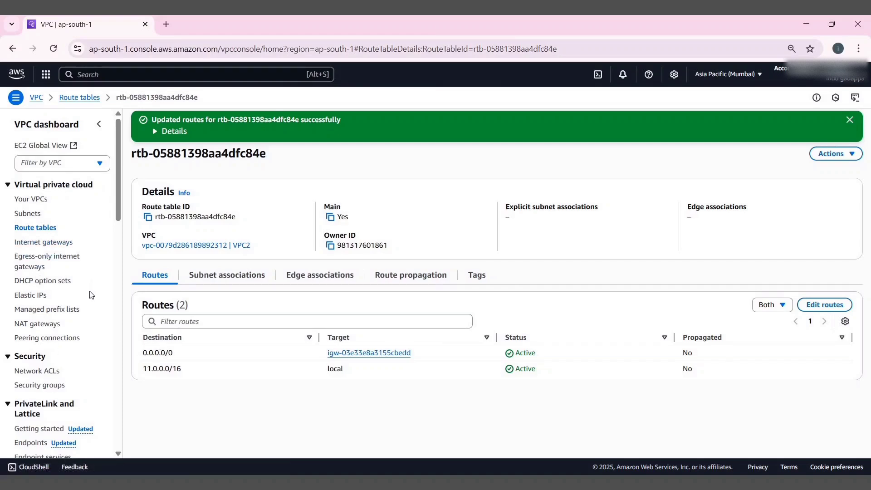
Step: Return to the VPC list, search for the EC2 service, open it and start launching a new instance
click(38, 203)
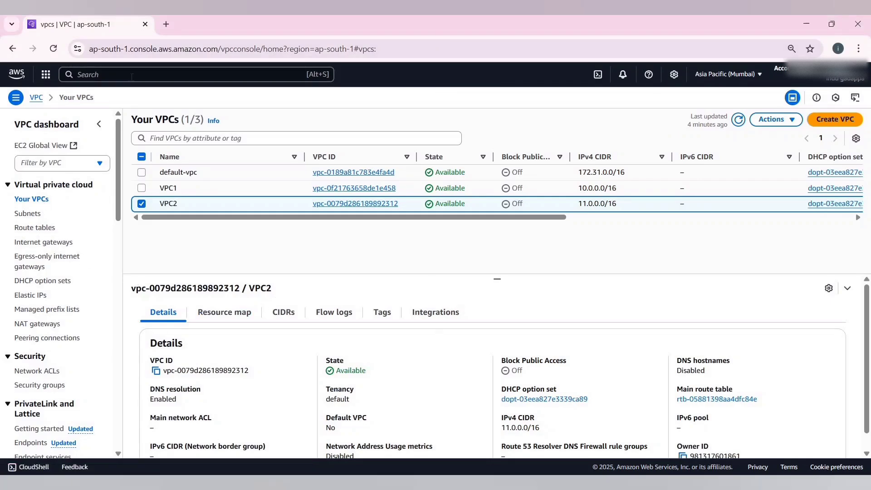
click(132, 75)
text(ec)
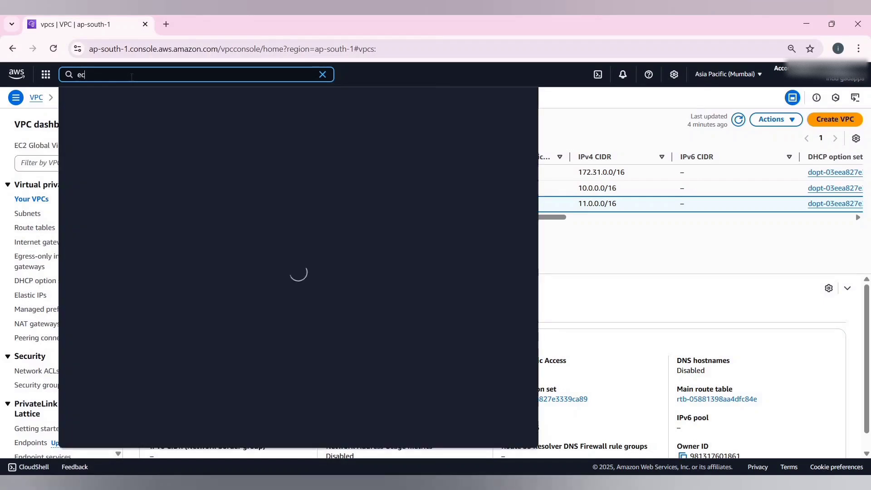
text(2)
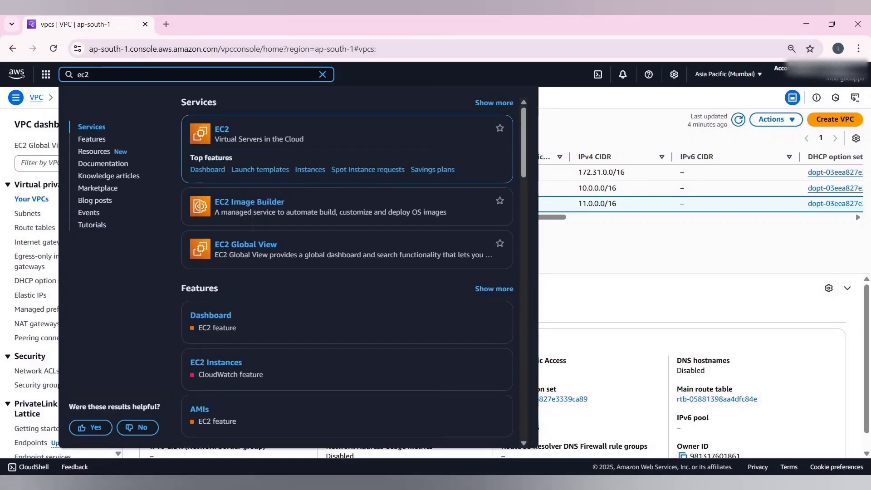
click(222, 130)
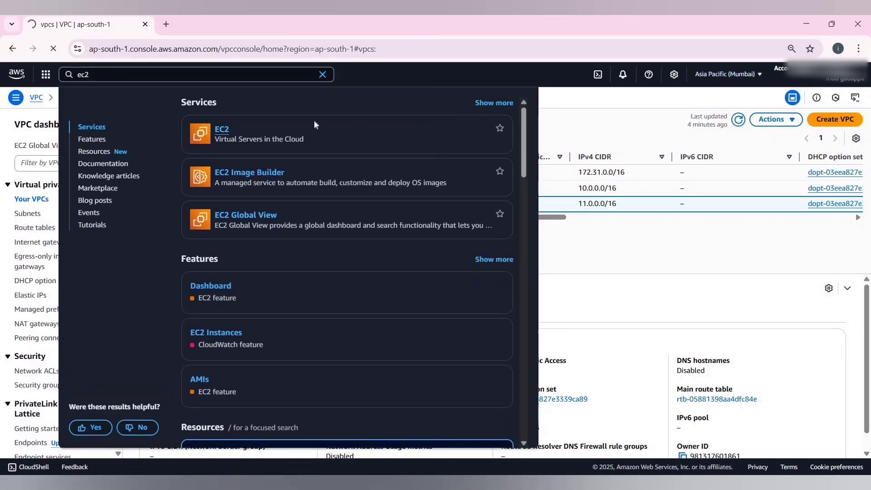
click(216, 170)
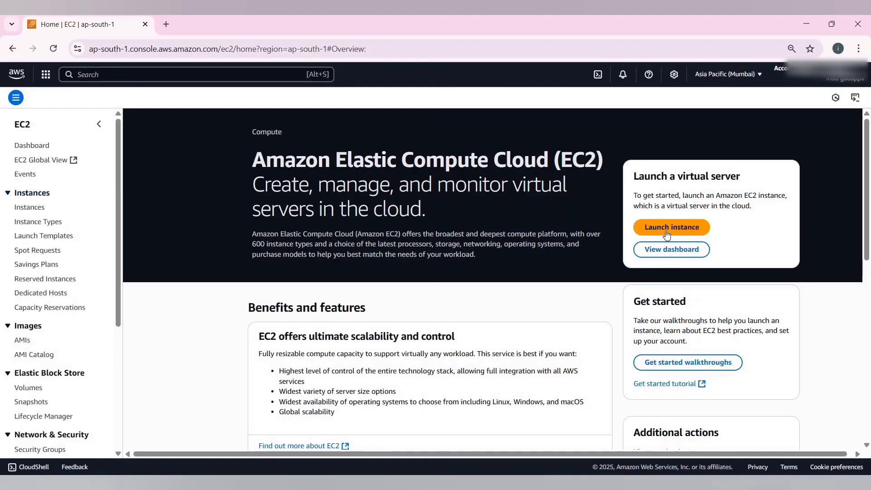
click(667, 230)
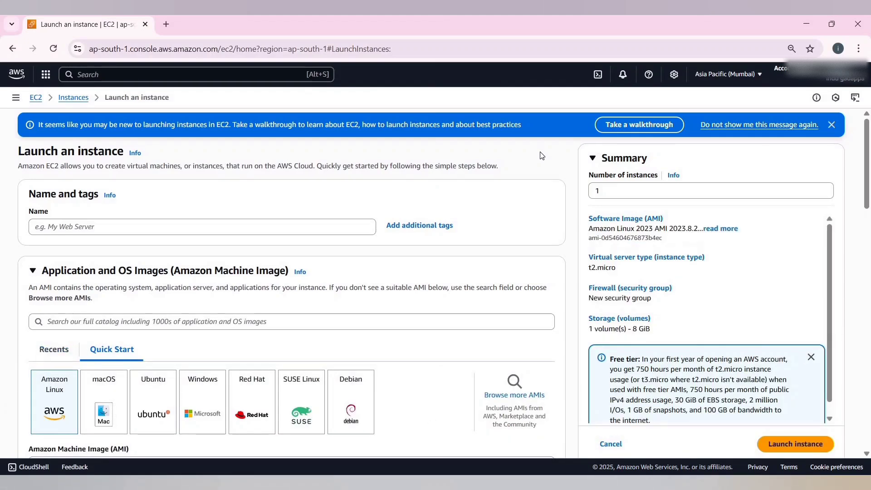
Step: Name the new EC2 instance VPC1_instance
click(281, 220)
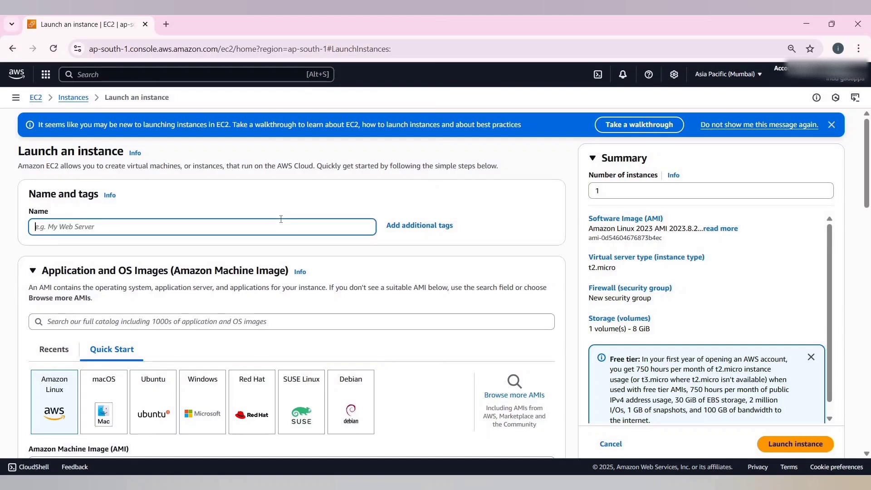
text(VPC1_instance)
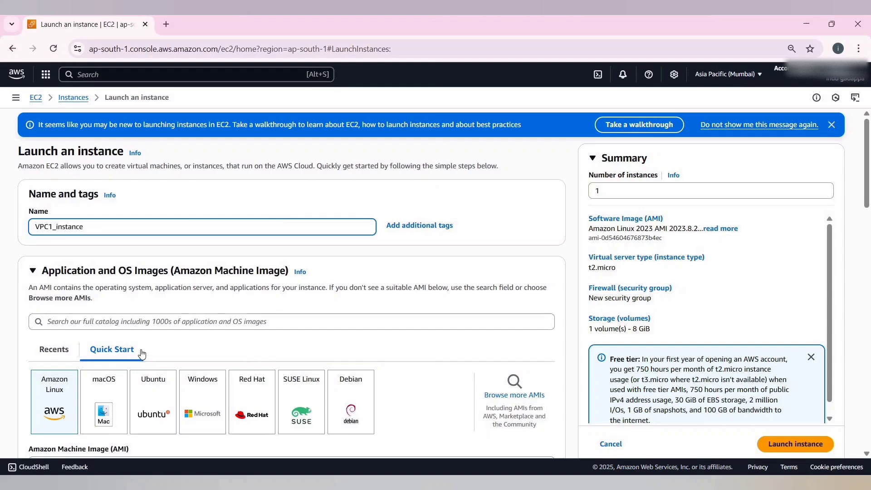
scroll(139, 355, down, 1)
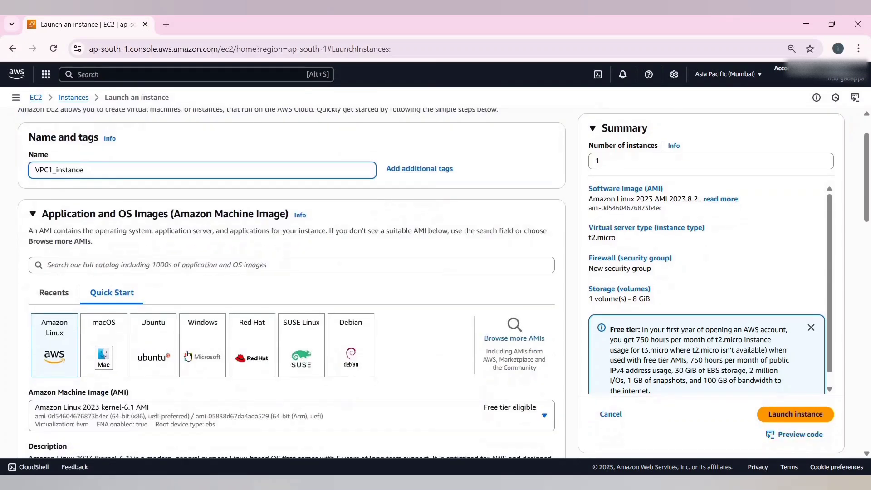
Step: Choose the Ubuntu Server 24.04 LTS image and the simple_key key pair for VPC1_instance
click(220, 254)
click(153, 344)
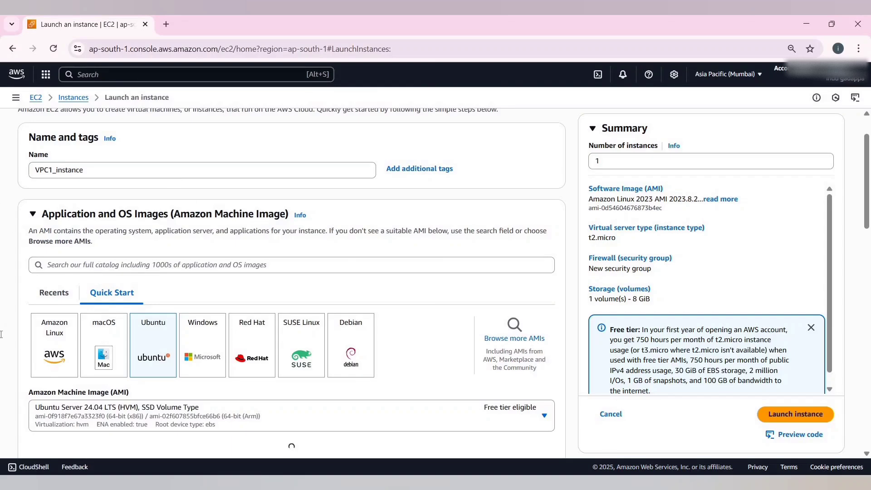
scroll(324, 241, down, 4)
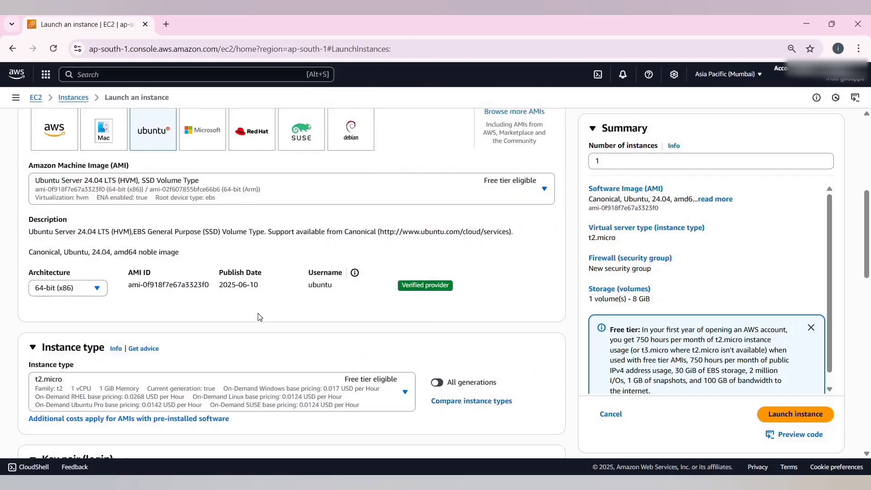
scroll(258, 313, down, 5)
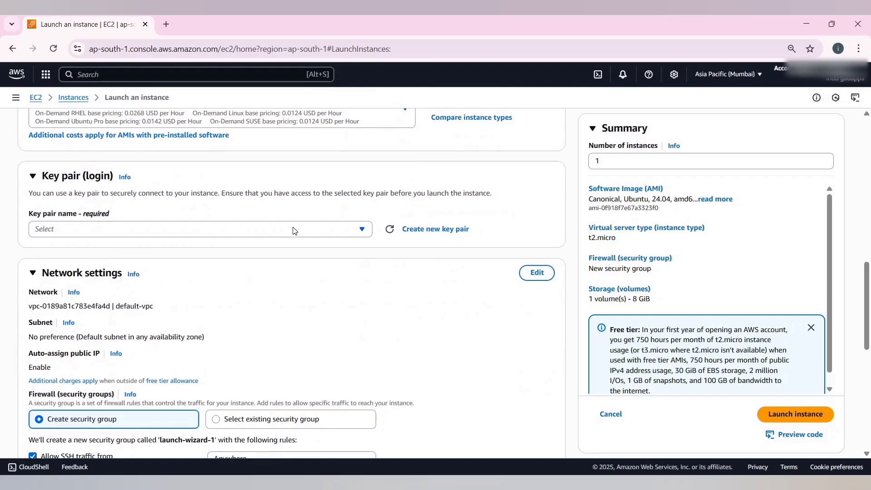
click(176, 229)
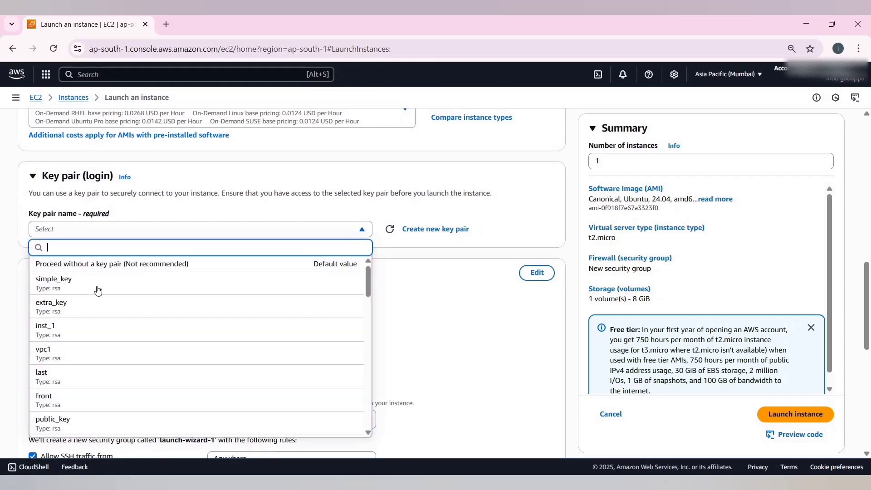
click(100, 292)
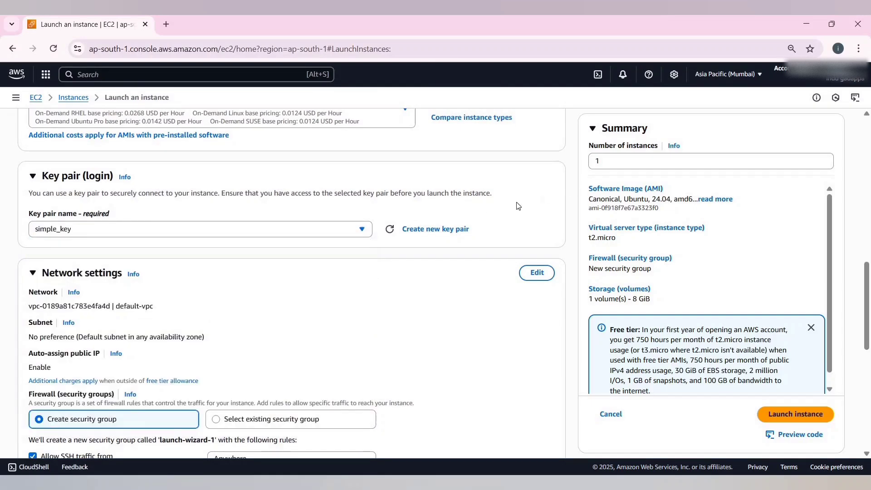
Step: Edit the network settings to place the instance in VPC1 with VPC1_Subnet and enable auto-assigned public IP
scroll(519, 207, down, 2)
click(537, 159)
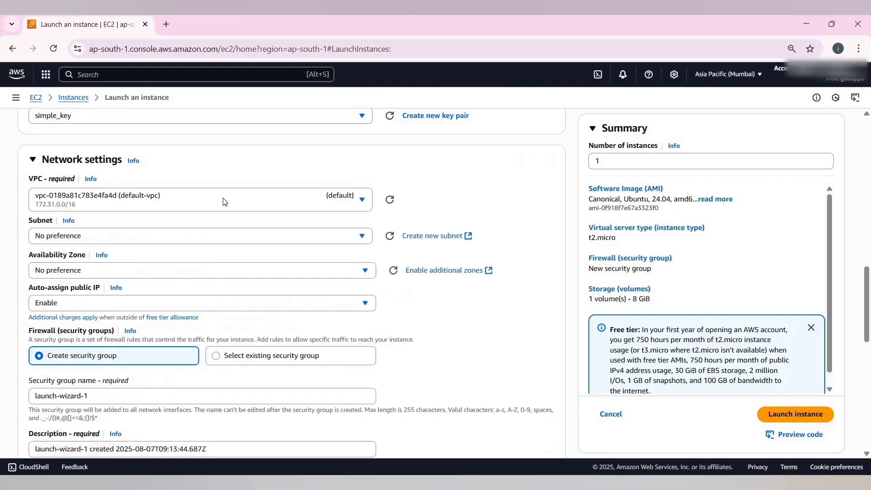
click(173, 200)
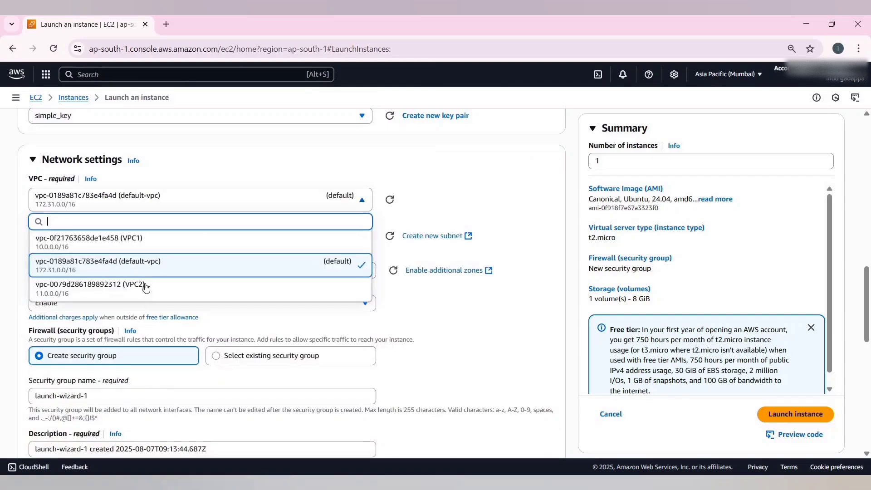
click(147, 247)
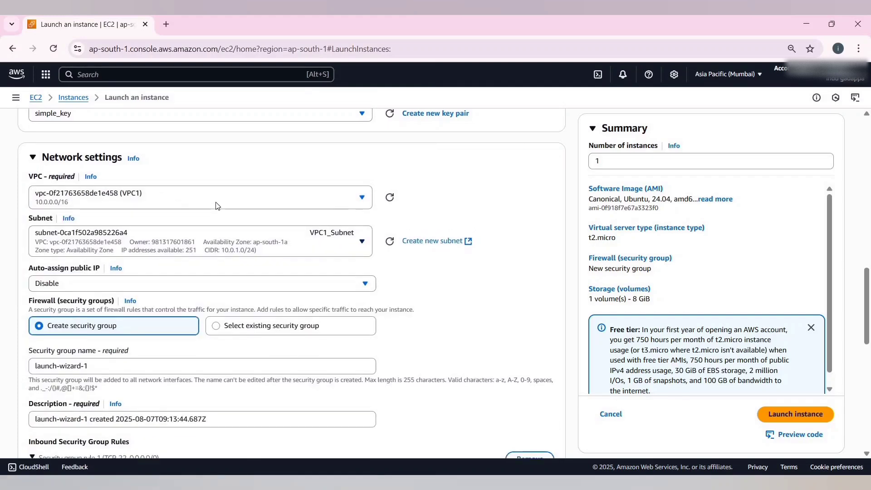
scroll(218, 199, down, 1)
click(203, 191)
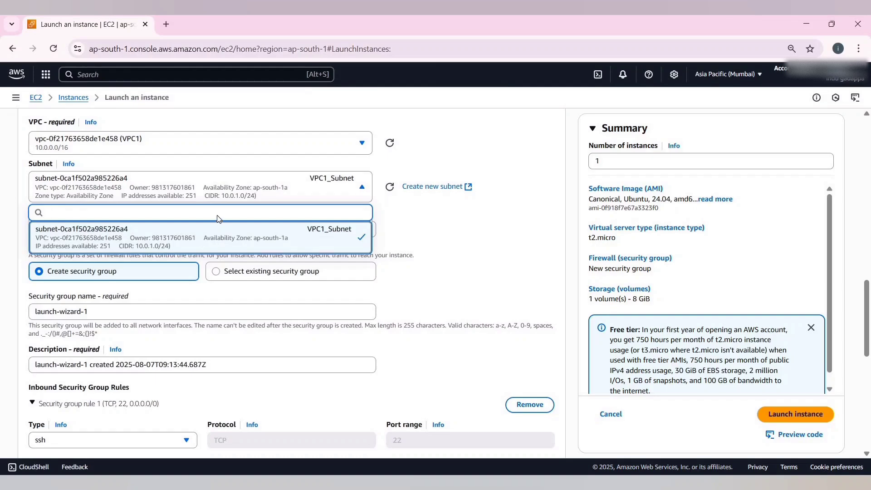
click(202, 194)
scroll(206, 184, down, 1)
click(134, 173)
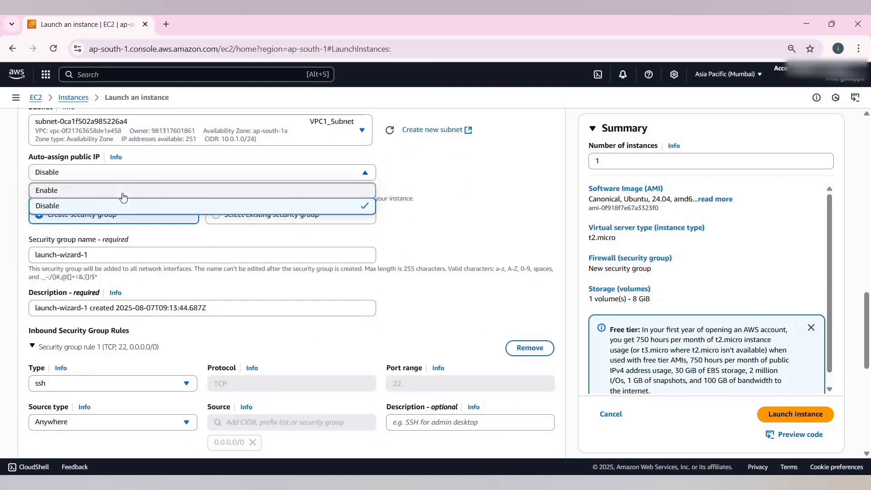
click(237, 190)
Step: Use an existing security group for the instance and select VPC1's default group
scroll(254, 182, down, 1)
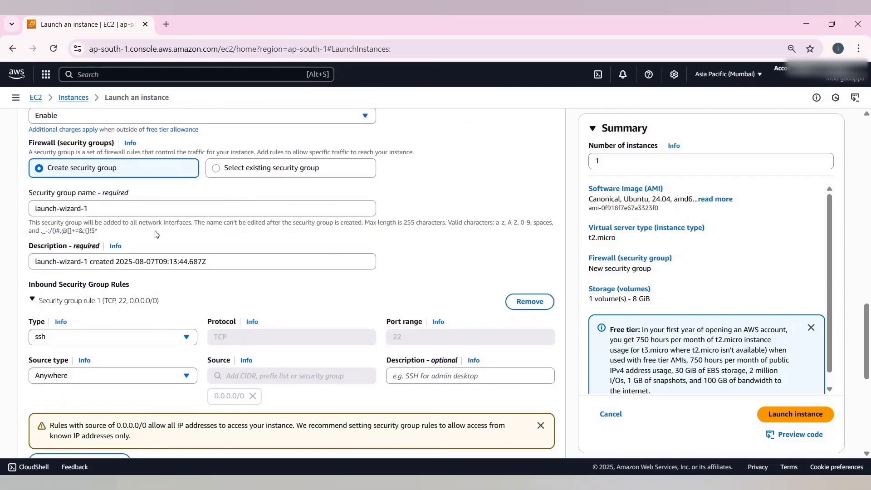
click(216, 168)
click(130, 209)
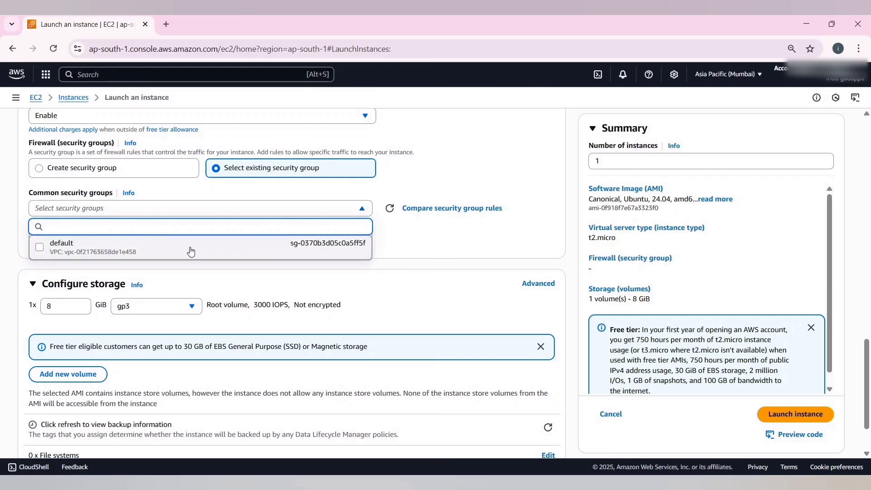
click(288, 252)
Step: Set the root volume type to General purpose SSD (gp2) and launch VPC1_instance
scroll(179, 245, down, 2)
click(181, 234)
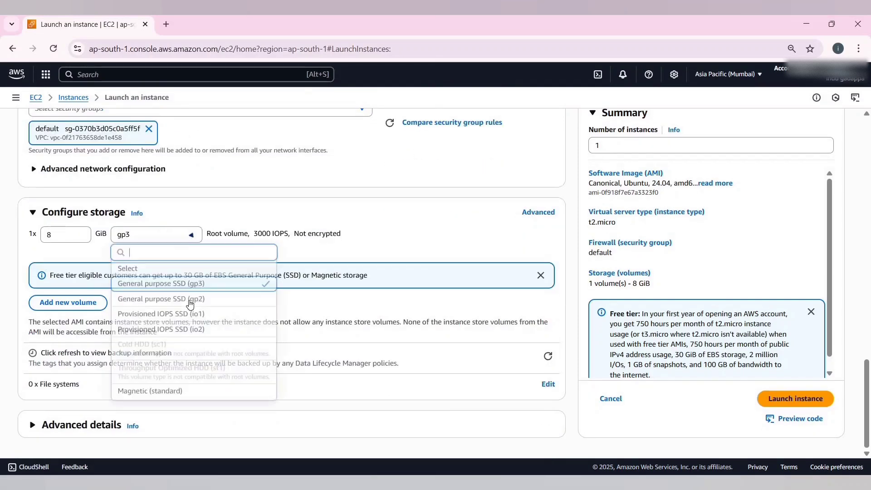
key(Return)
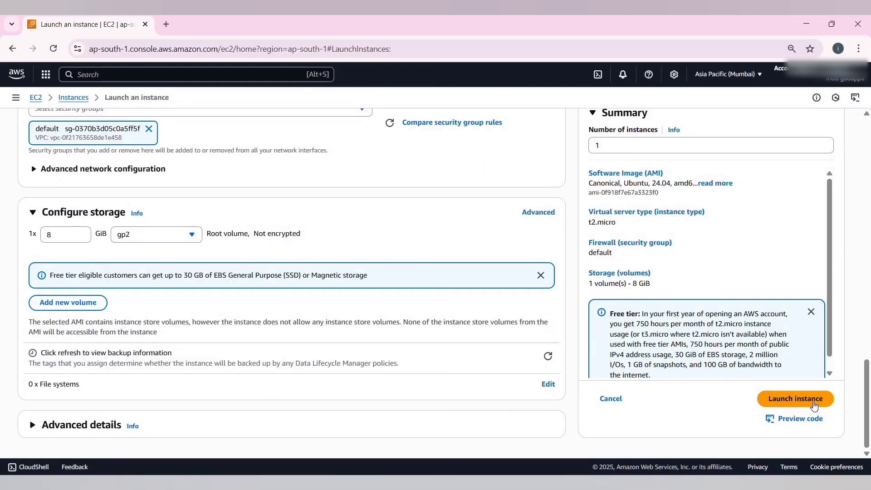
click(814, 396)
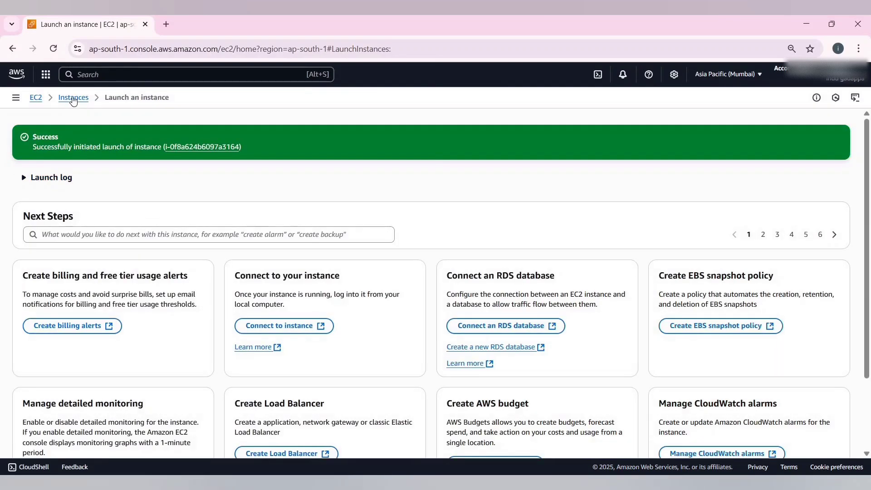
Step: Return to the instance list, start launching another instance and name it VPC2_instance
click(73, 101)
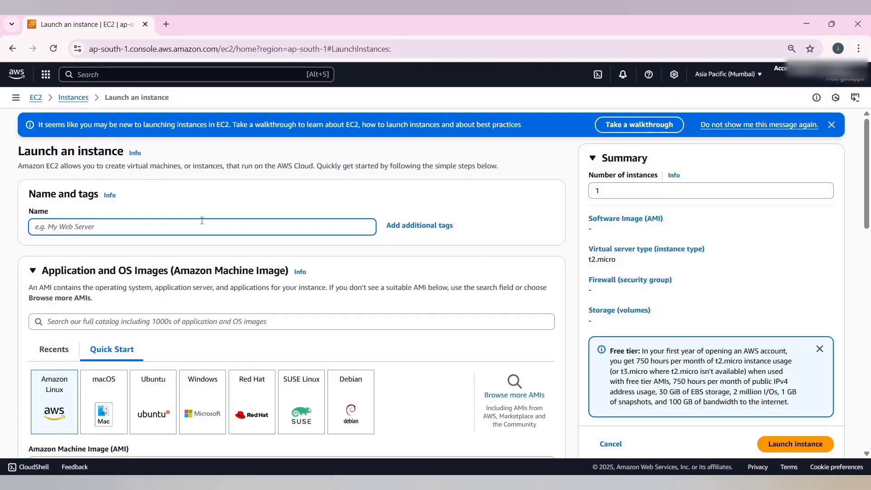
text(VPC2)
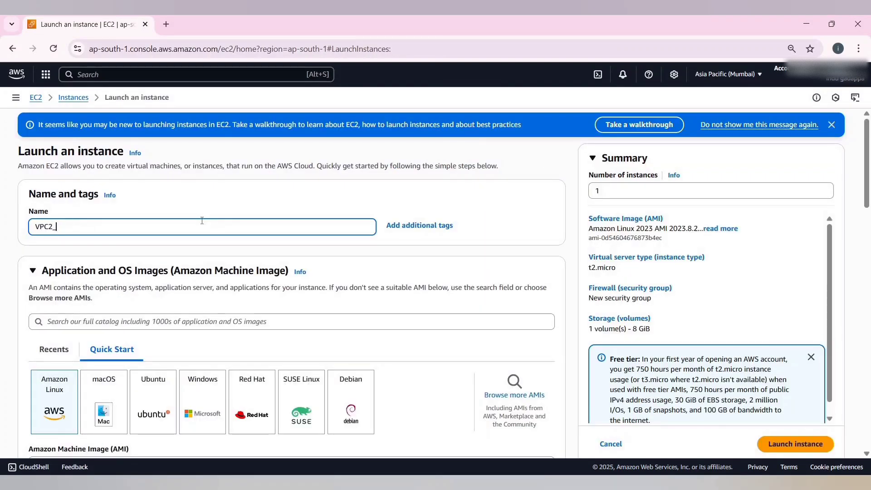
text(_instance)
Step: Choose the Ubuntu Server 24.04 LTS image and the extra_key key pair for VPC2_instance
scroll(172, 229, down, 5)
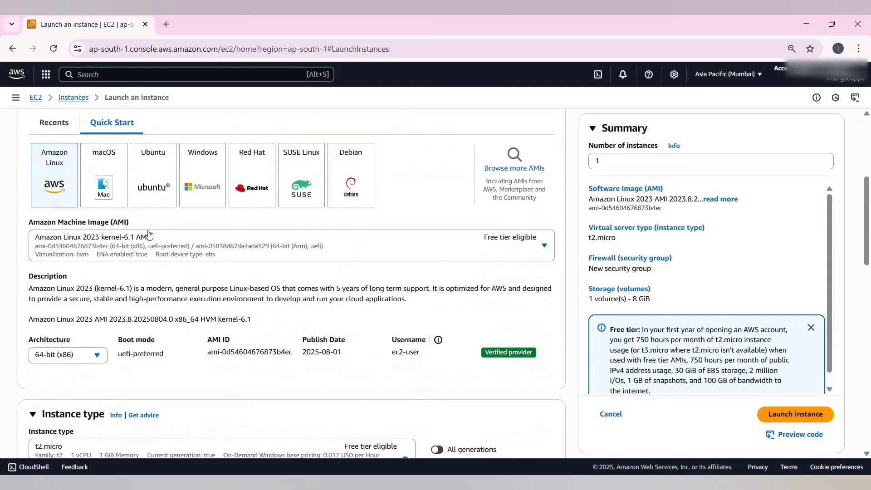
click(153, 184)
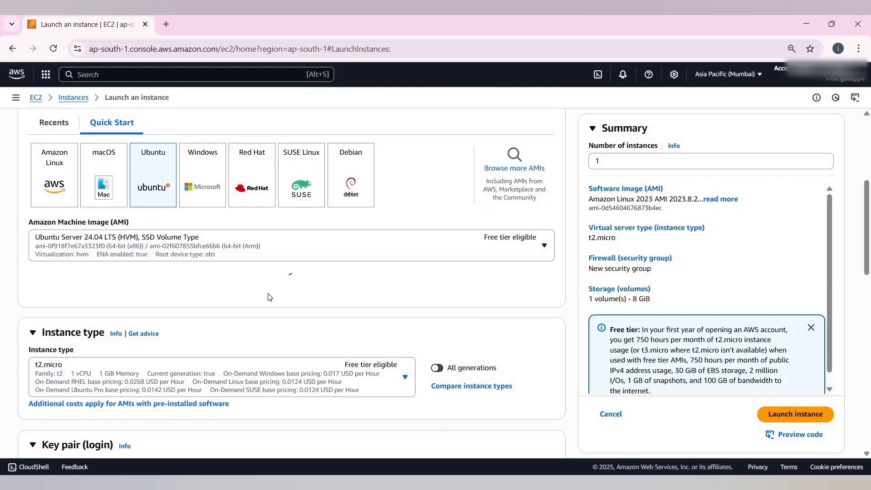
scroll(214, 291, down, 5)
click(147, 285)
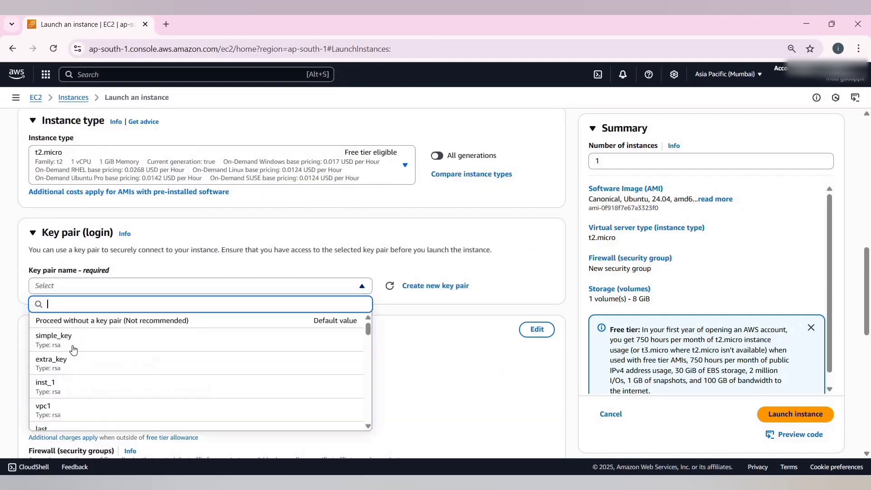
click(145, 363)
Step: Edit the network settings to place the instance in VPC2 with VPC2_Subnet and enable auto-assigned public IP
scroll(535, 142, down, 4)
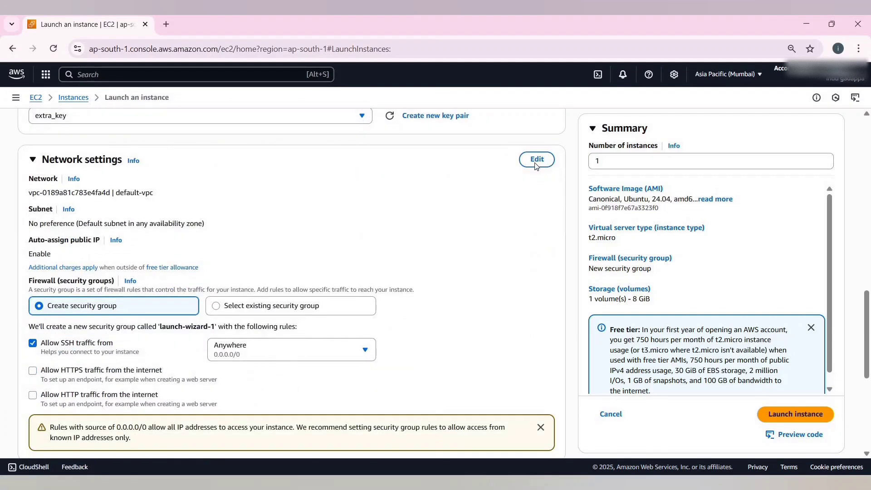
click(537, 163)
click(178, 201)
click(148, 290)
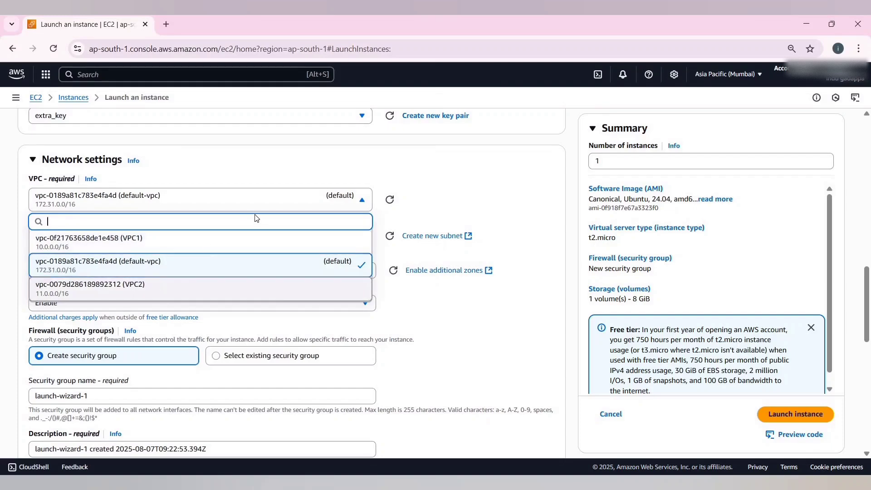
scroll(249, 193, down, 1)
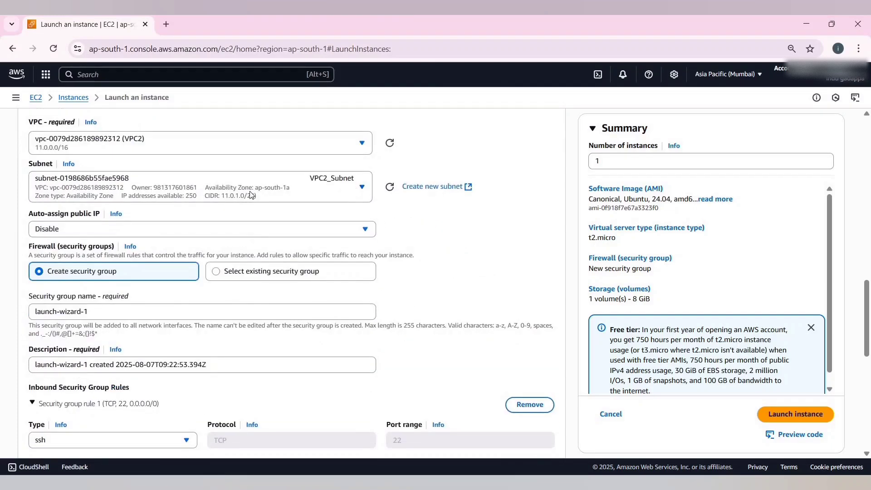
scroll(272, 182, down, 1)
click(178, 177)
click(98, 191)
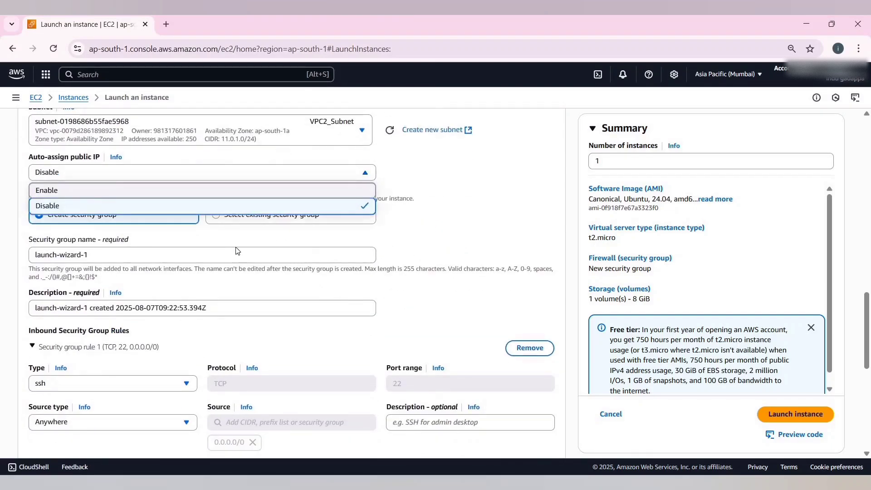
Step: Use an existing security group for VPC2_instance and select VPC2's default group
click(256, 225)
click(92, 266)
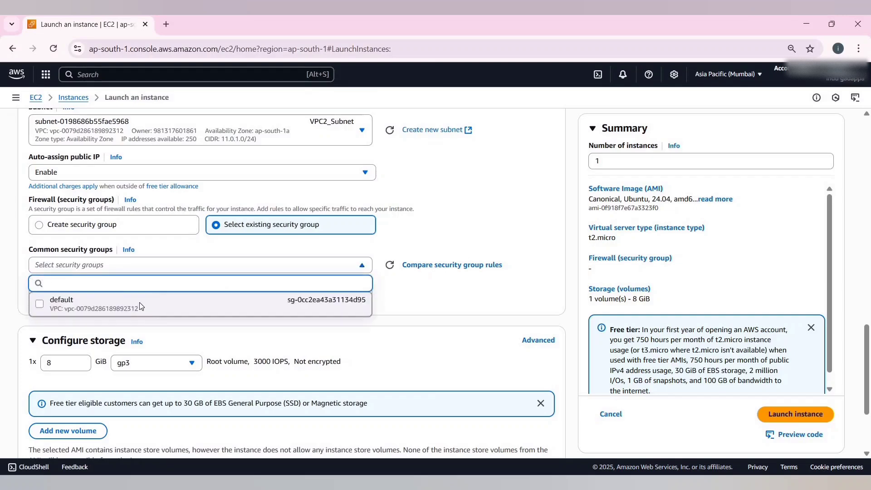
click(146, 304)
Step: Set the root volume type to General purpose SSD (gp2) and launch VPC2_instance
scroll(152, 233, down, 3)
click(152, 234)
click(161, 283)
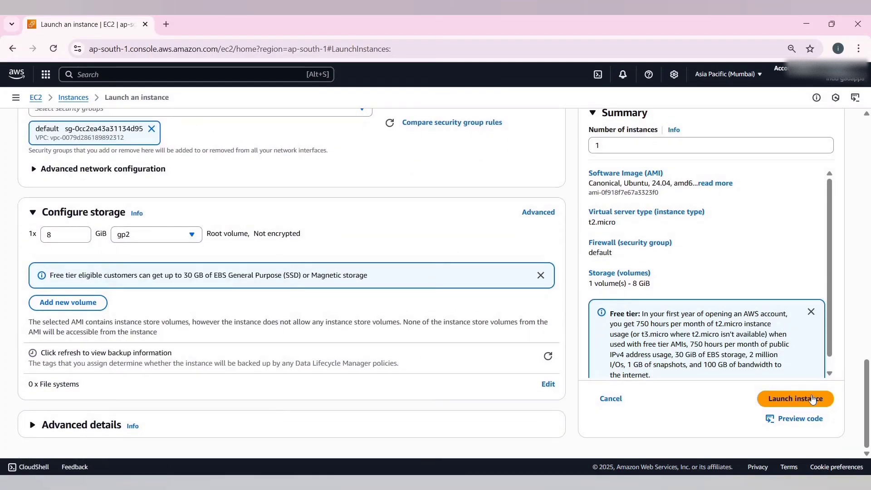
click(817, 394)
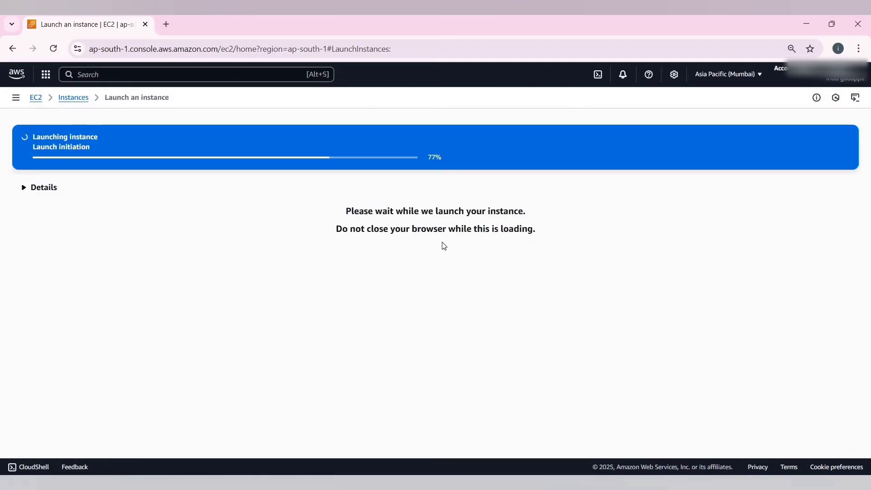
Step: Return to the instance list and terminate the older duplicate VPC2_instance (i-03ebecd00b25e97a3)
click(72, 98)
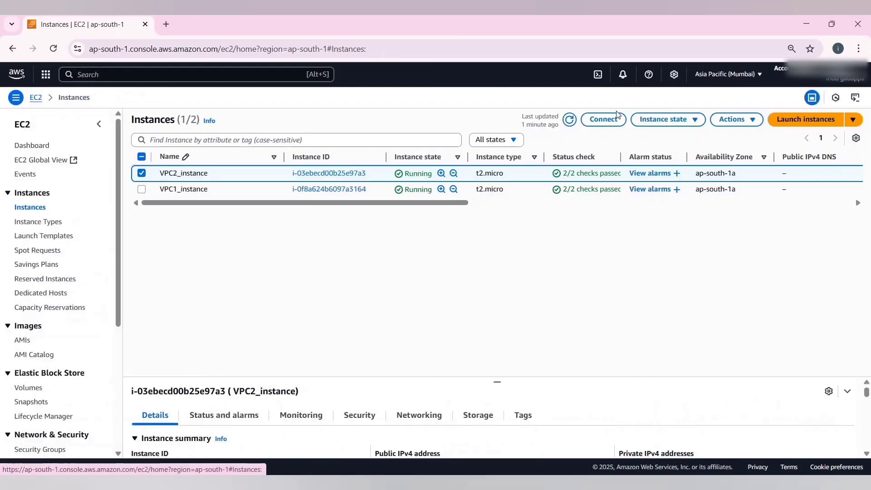
click(139, 174)
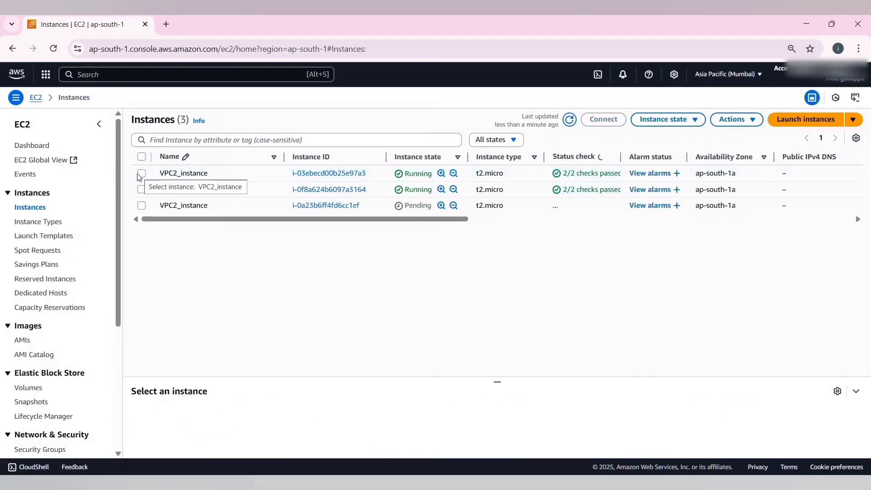
click(297, 167)
click(663, 119)
click(665, 197)
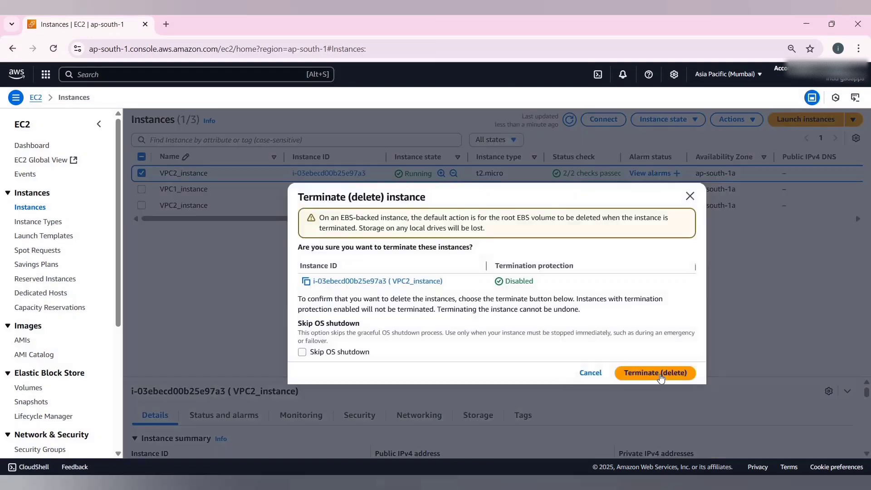
click(661, 374)
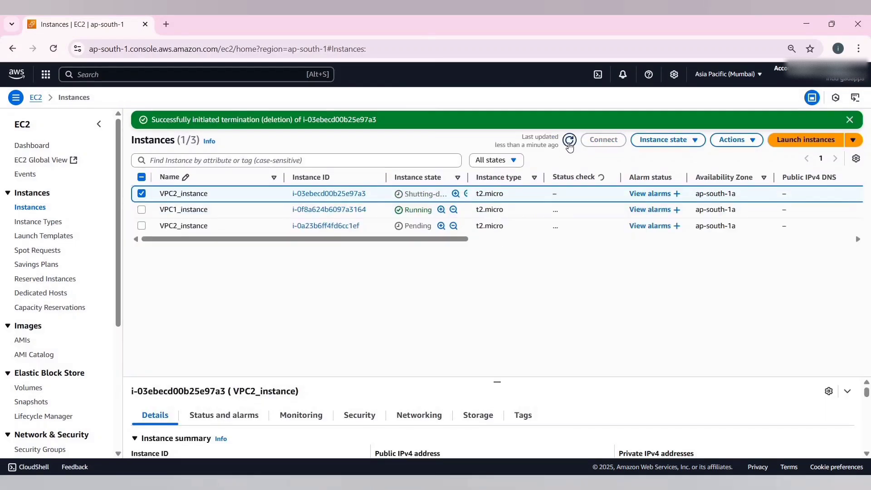
Step: Refresh the instance list, review the summary of VPC2_instance i-03ebecd00b25e97a3 and go back to the list
click(570, 142)
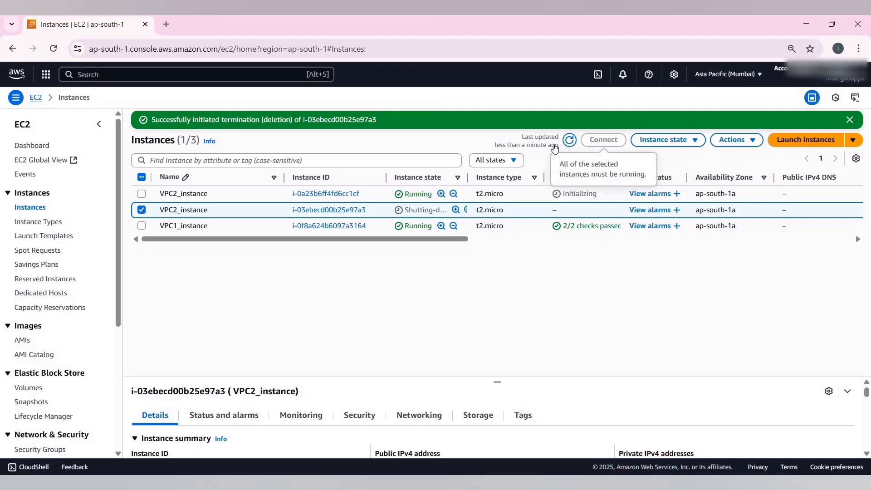
click(569, 140)
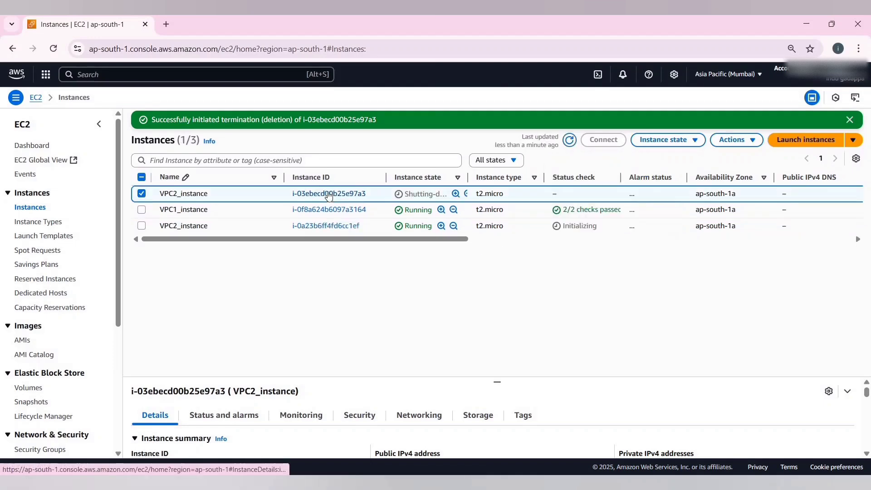
click(331, 192)
scroll(471, 269, down, 5)
scroll(472, 270, up, 5)
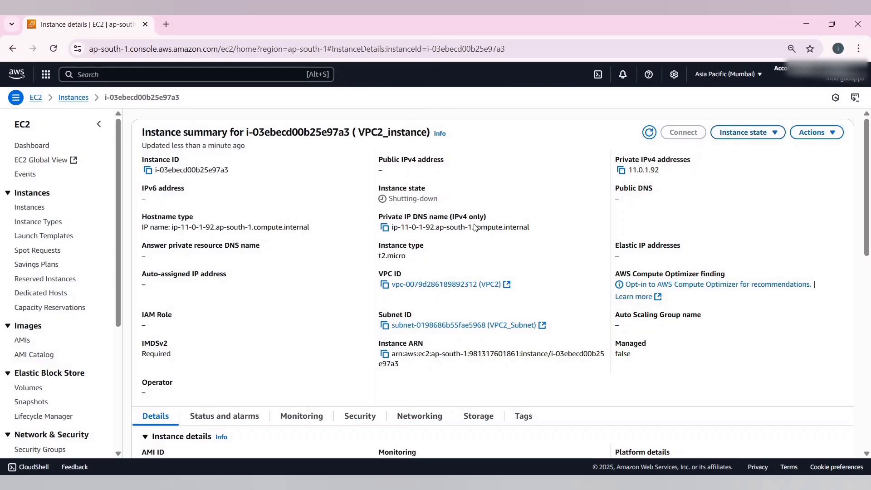
click(12, 48)
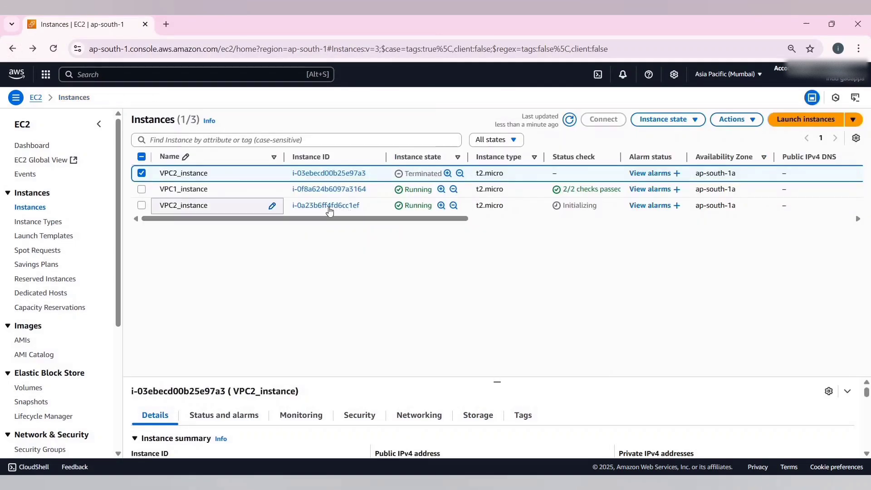
Step: Open VPC2_instance i-0a23b6ff4fd6cc1ef and try to connect to it through EC2 Instance Connect
click(327, 205)
click(650, 132)
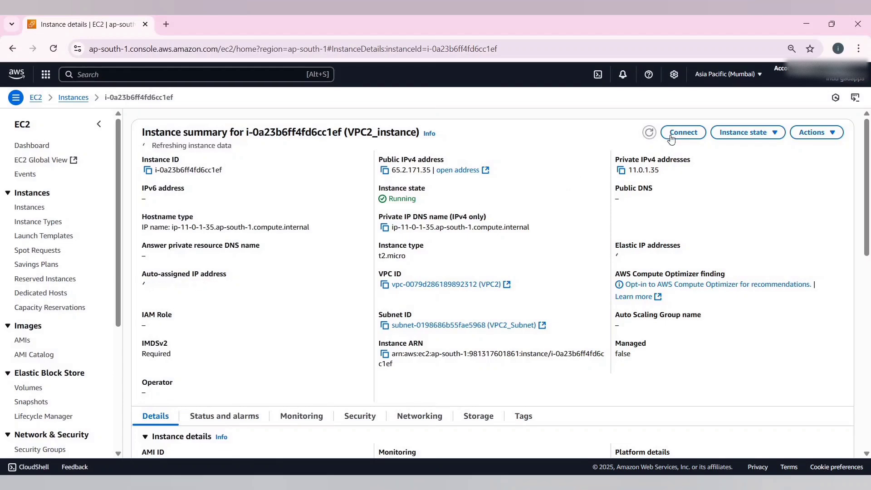
click(684, 132)
click(830, 396)
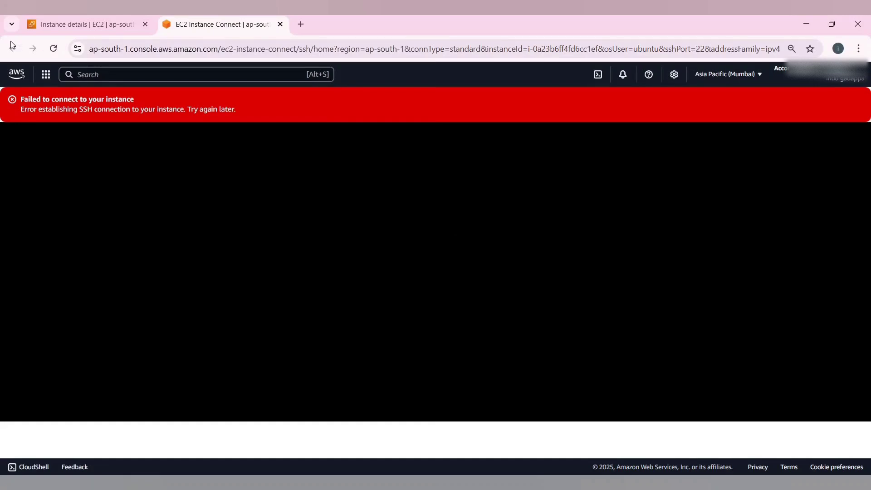
Step: Return to VPC2_instance's details, view its security settings and open its default security group's inbound rules for editing
click(100, 23)
scroll(418, 343, down, 1)
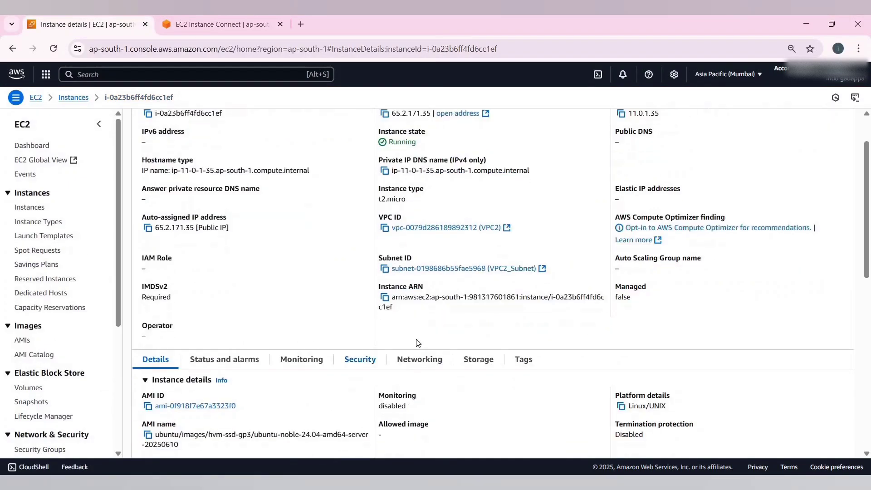
click(359, 359)
scroll(519, 391, up, 3)
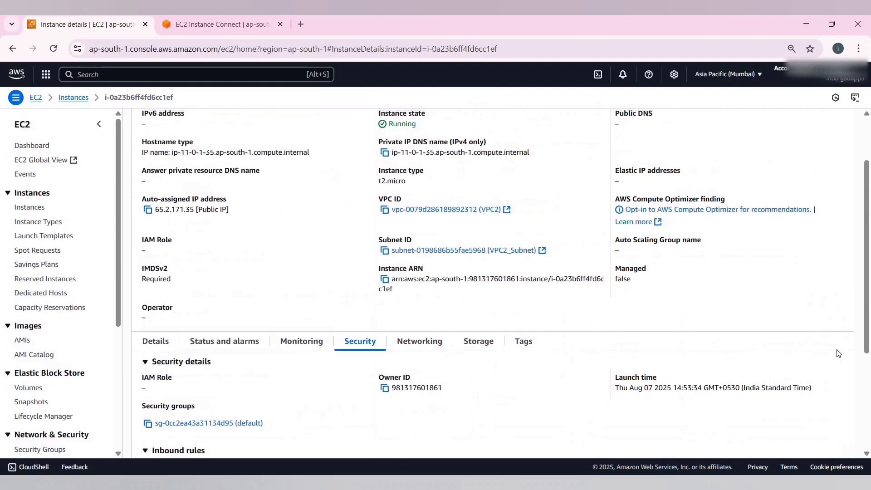
scroll(590, 436, down, 2)
scroll(321, 352, up, 2)
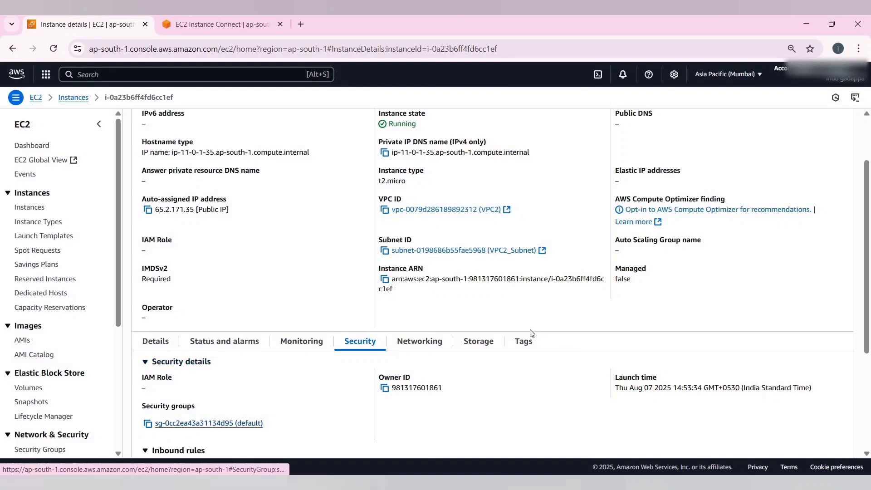
click(182, 424)
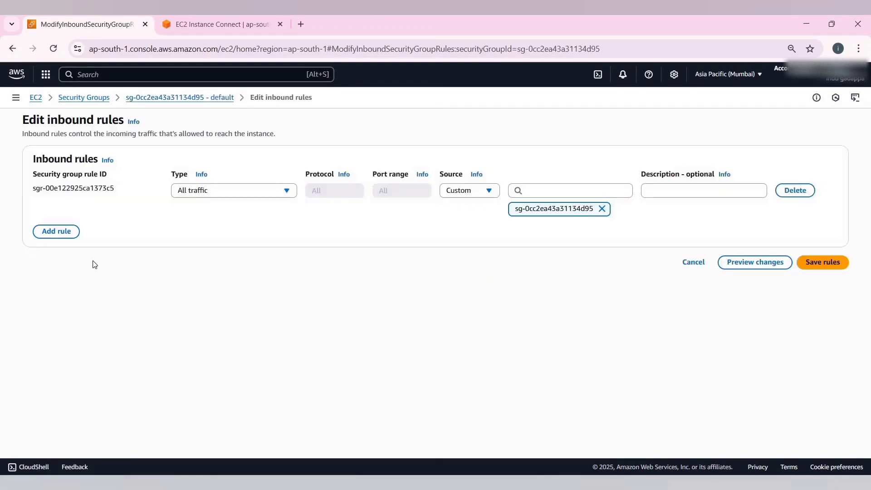
Step: Add an inbound SSH rule with source 0.0.0.0/0 to the security group
click(57, 232)
click(213, 226)
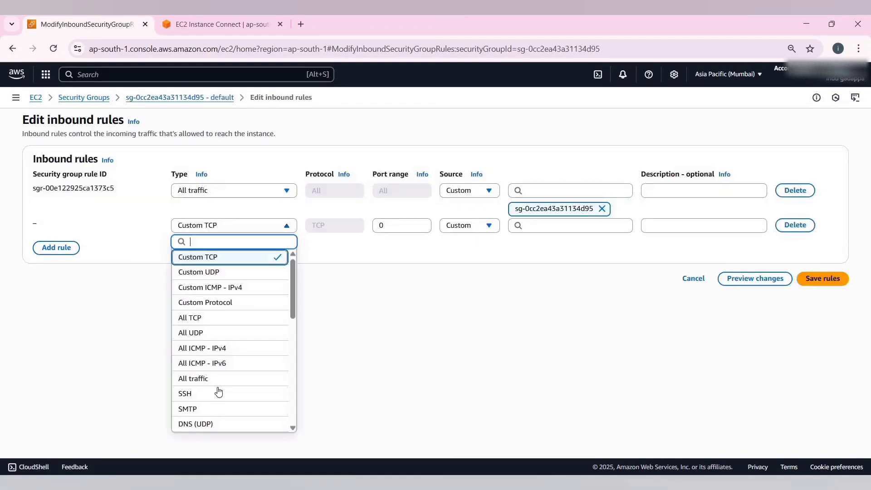
click(218, 391)
click(454, 225)
click(471, 258)
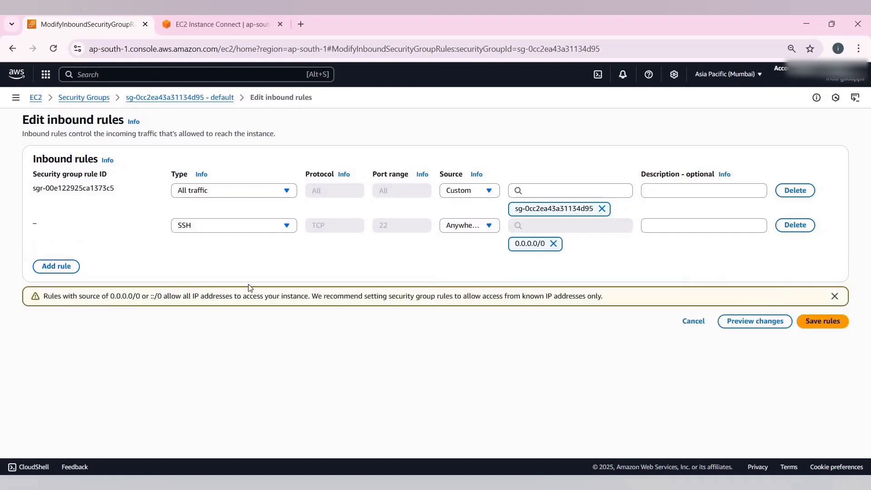
Step: Add an inbound HTTP rule with source 0.0.0.0/0 to the security group
click(63, 266)
click(235, 263)
scroll(198, 388, down, 3)
click(225, 376)
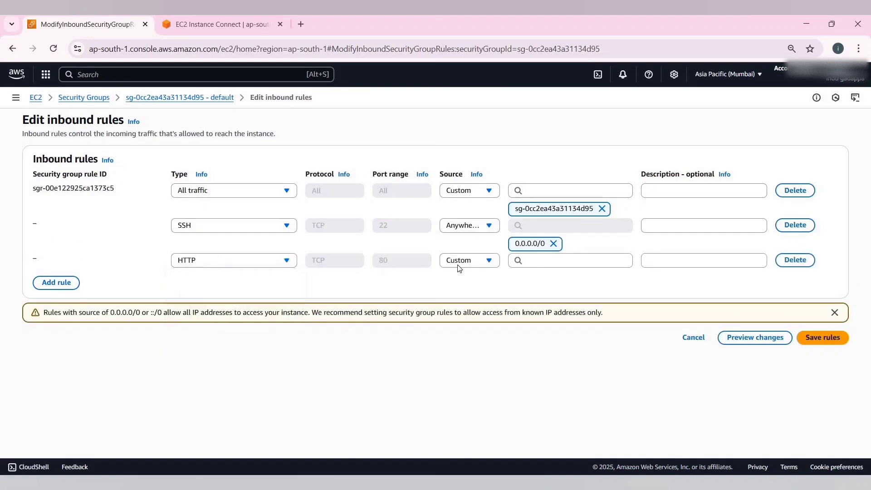
click(467, 260)
click(465, 293)
Step: Add an inbound HTTPS rule open to anywhere over IPv4 and save the security group's rules
click(56, 301)
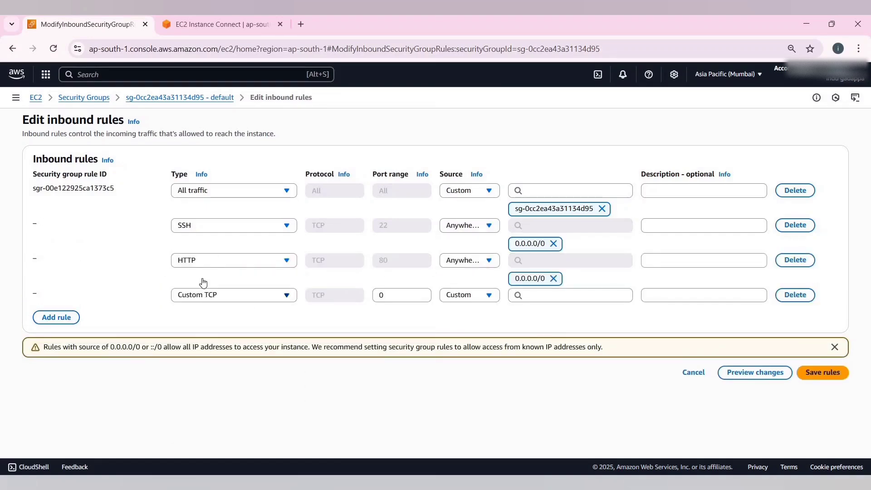
click(234, 295)
scroll(223, 254, down, 5)
scroll(215, 245, down, 2)
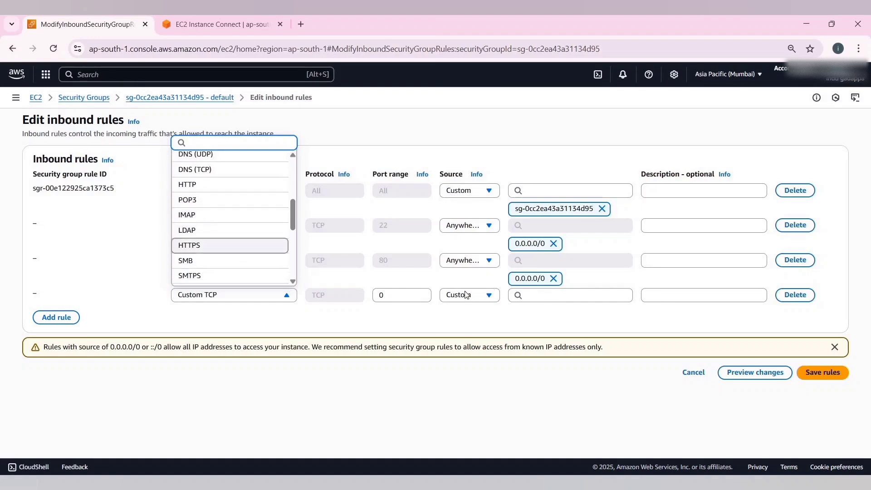
click(215, 243)
click(467, 295)
click(463, 325)
click(817, 391)
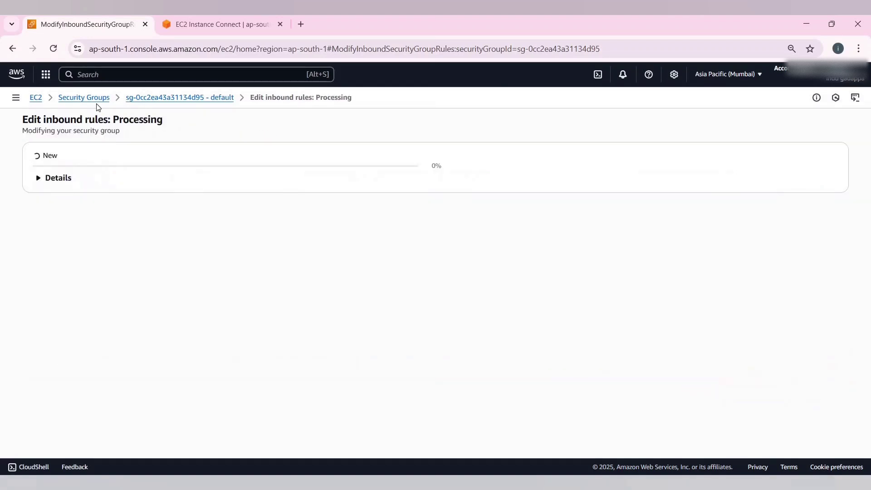
Step: Reload the EC2 Instance Connect session of VPC2_instance and clear the terminal
click(203, 26)
click(54, 49)
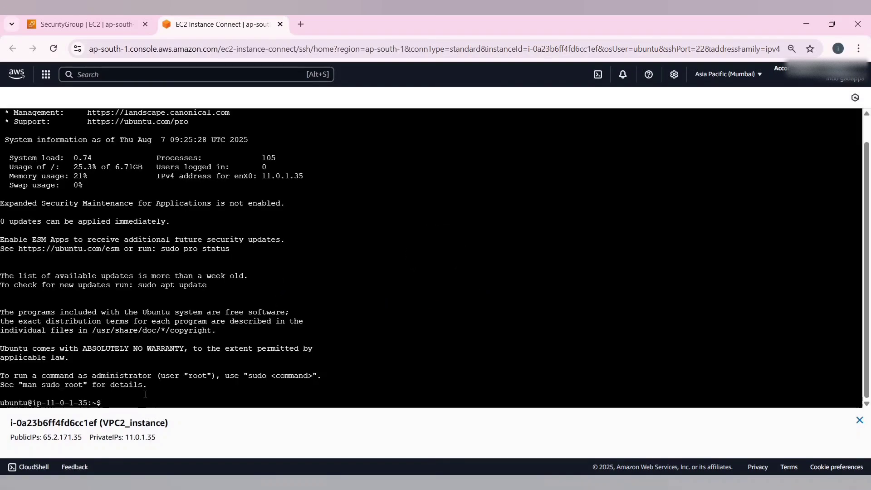
text(clear)
key(Return)
text(sudo)
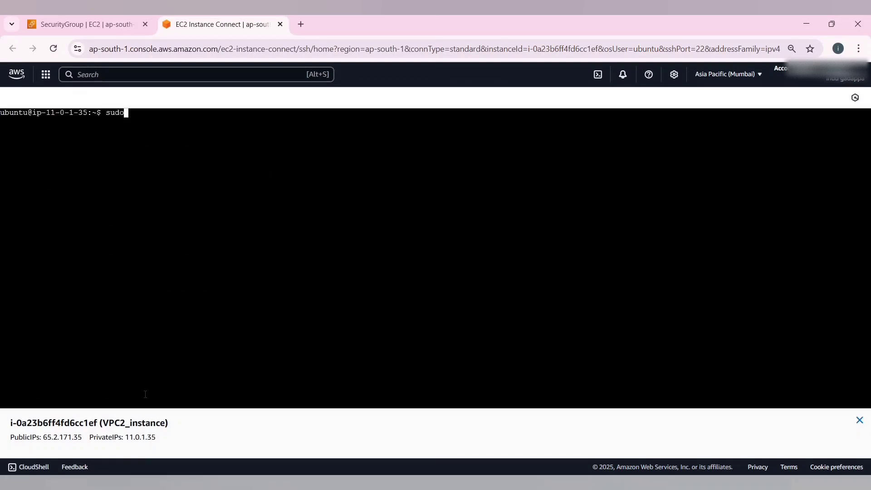
key(BackSpace)
key(BackSpace)
key(BackSpace)
key(BackSpace)
key(BackSpace)
Step: Open VPC1_instance from the instance list and copy its private IPv4 address
click(89, 26)
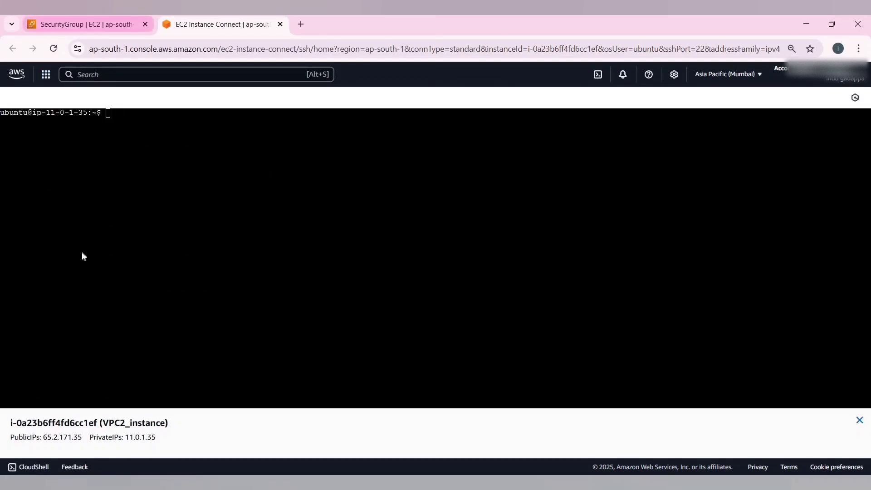
click(24, 211)
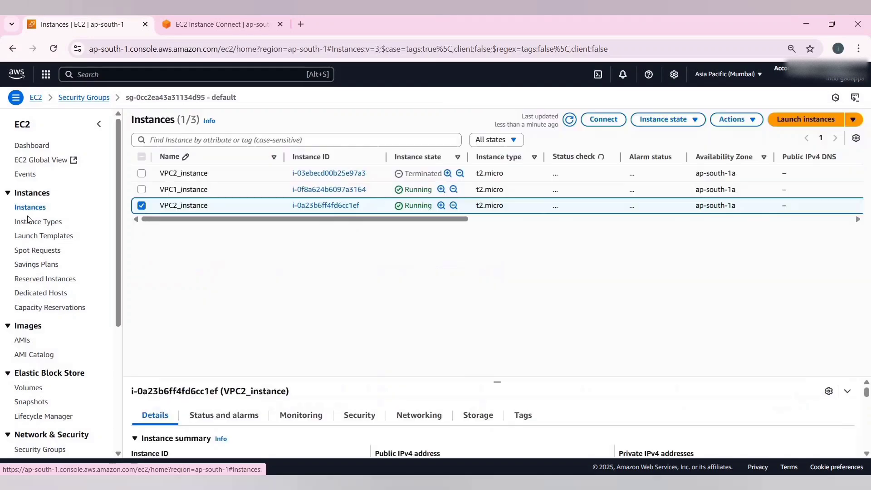
click(329, 190)
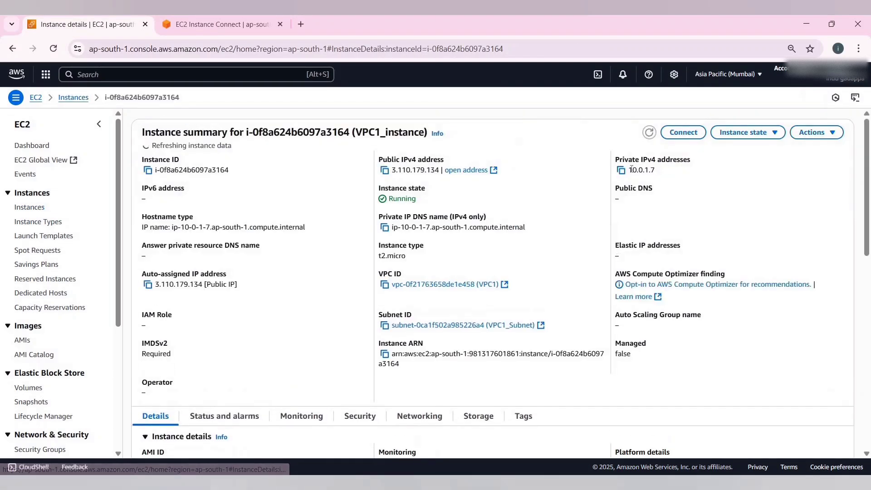
click(621, 170)
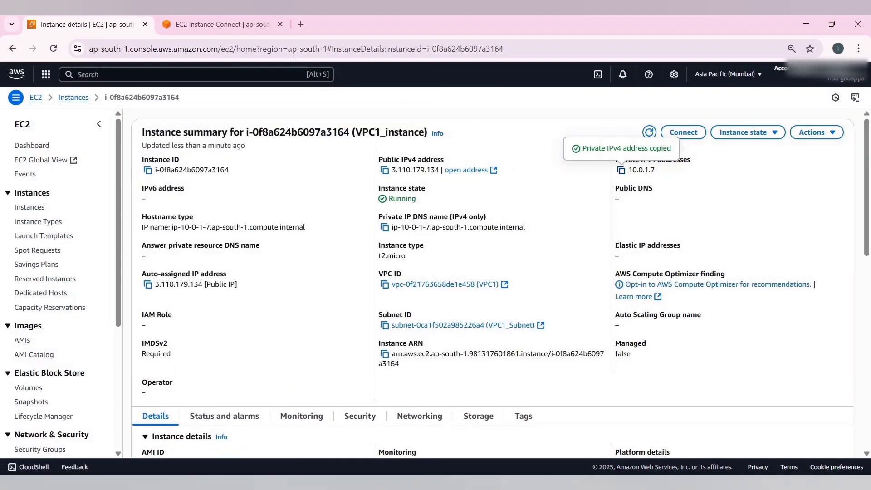
Step: Ping VPC1_instance's private address 10.0.1.7 from the VPC2_instance terminal, then stop the ping
click(218, 26)
text(ping)
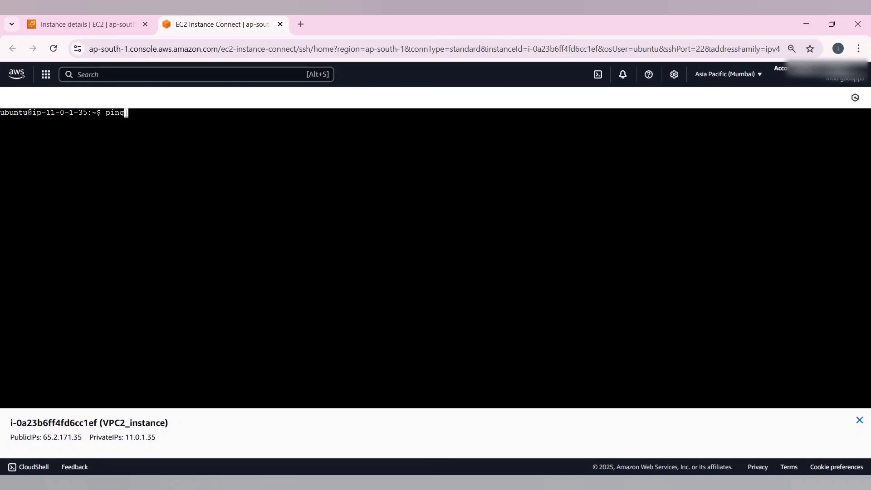
right_click(137, 112)
click(180, 240)
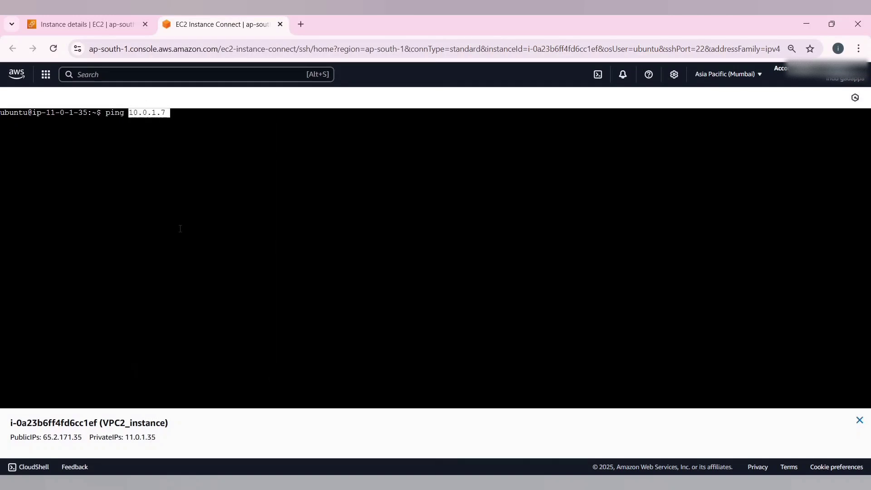
key(Return)
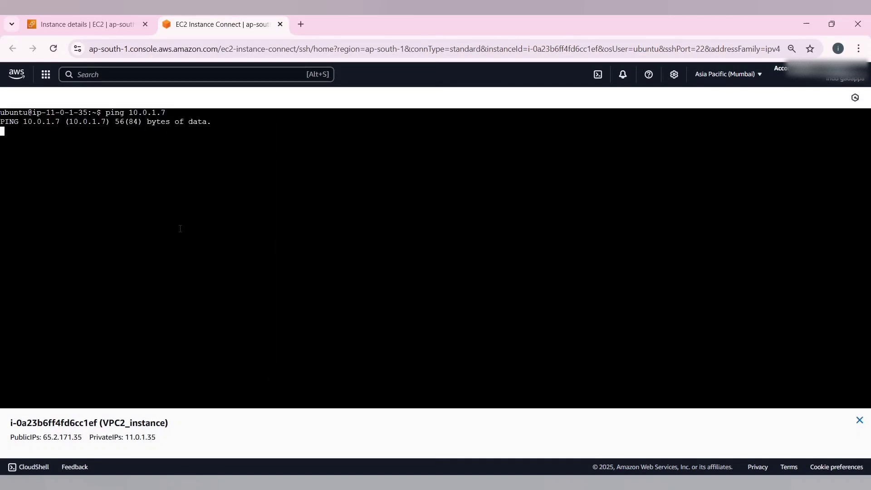
key(ctrl+c)
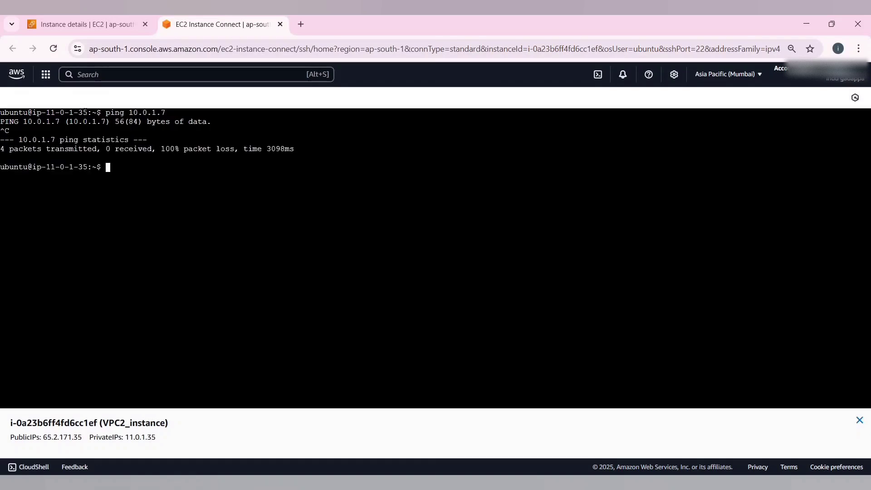
Step: Duplicate the browser tab with VPC1_instance's details and return to the original tab
click(104, 24)
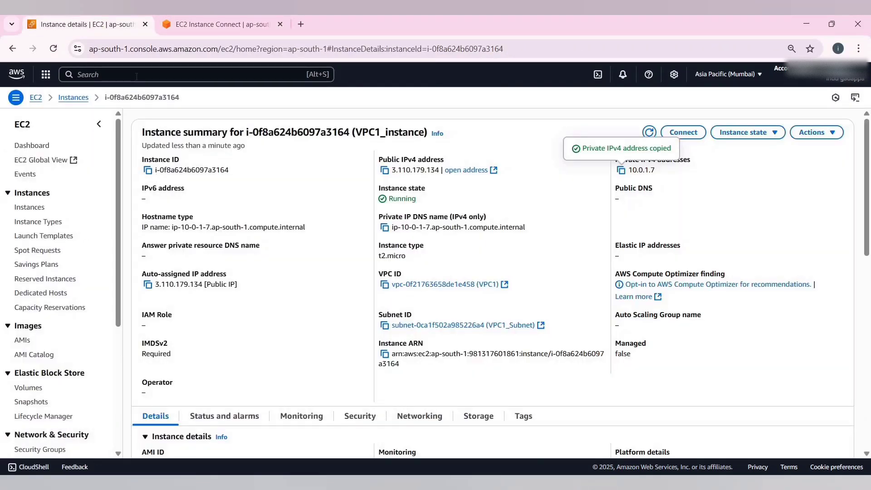
right_click(121, 28)
click(209, 131)
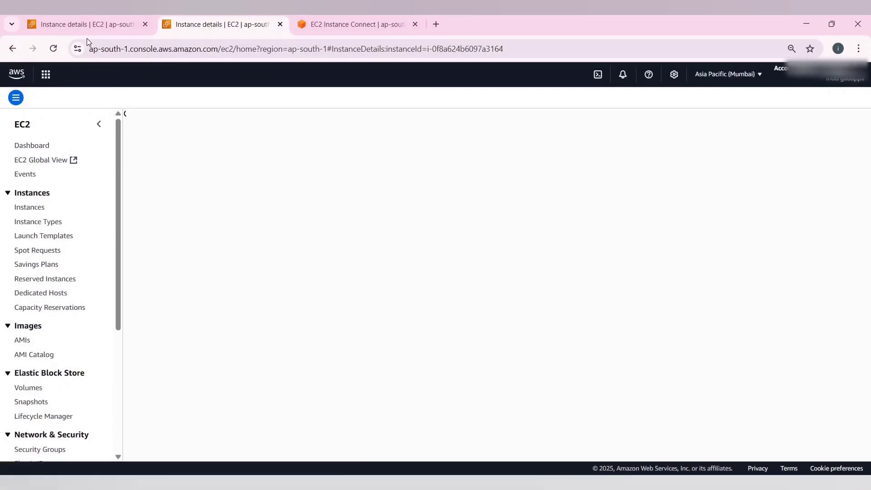
click(87, 25)
Step: Search for the VPC service, open its peering connections and start creating a new one
text(vpc)
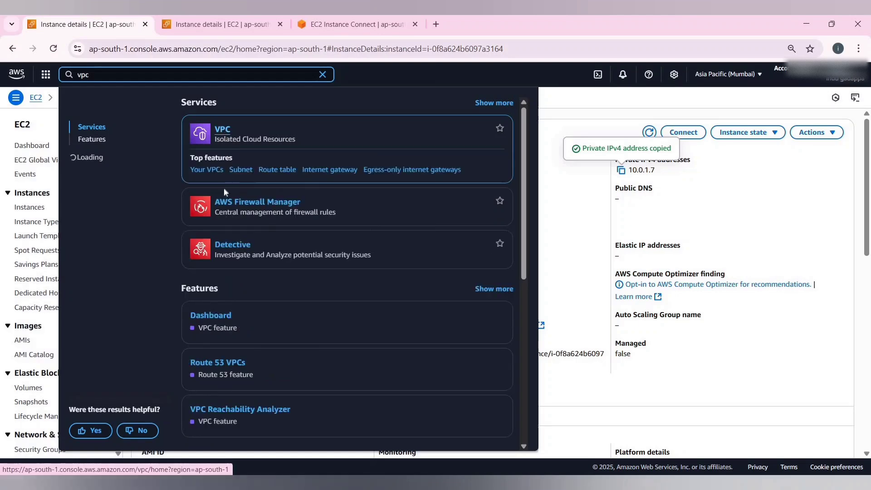
click(223, 130)
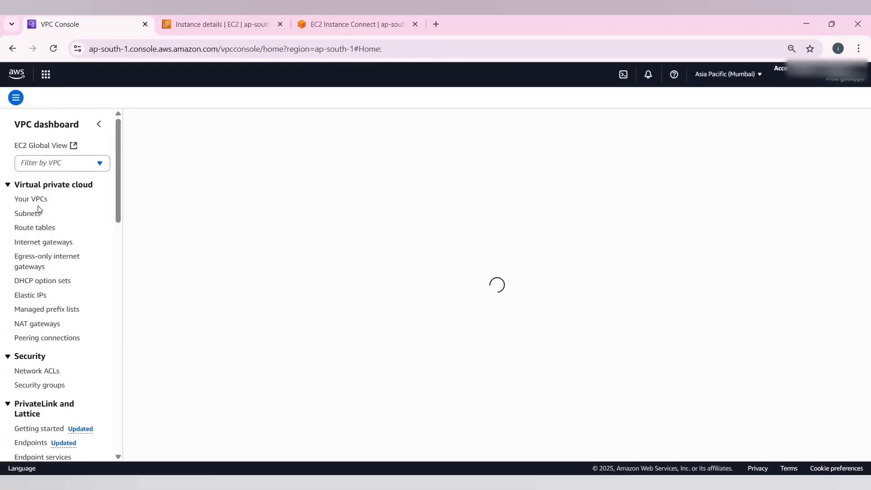
scroll(76, 234, down, 2)
scroll(76, 234, down, 1)
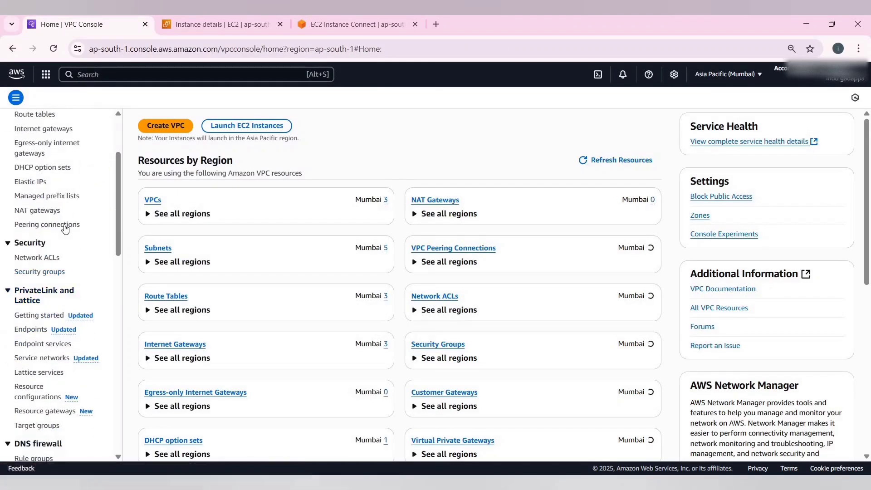
click(64, 225)
click(792, 121)
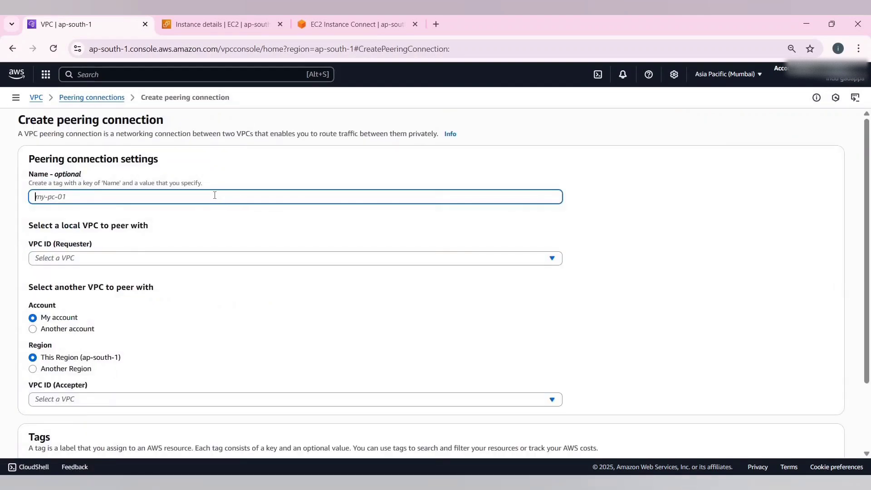
Step: Create the peering connection MY_Peering_Connection with VPC1 as requester and VPC2 as accepter
text(MY_Peering_Connection)
scroll(99, 208, down, 1)
click(108, 202)
click(119, 234)
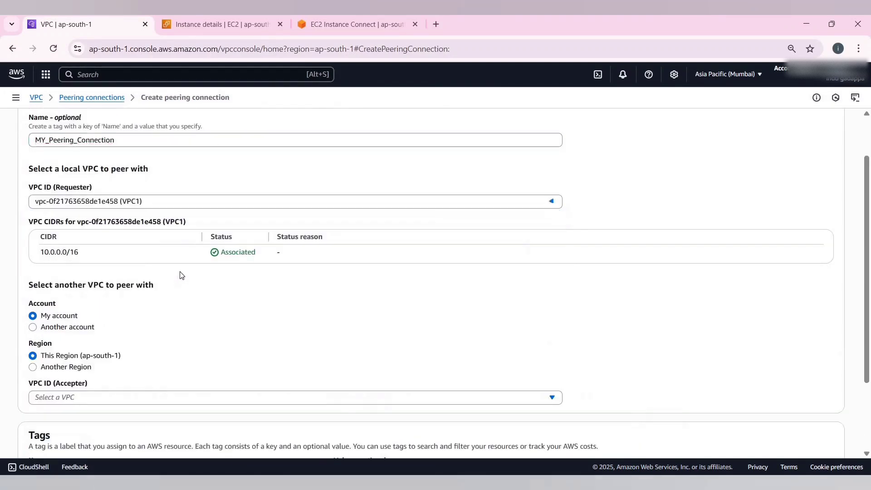
scroll(168, 268, down, 2)
click(111, 299)
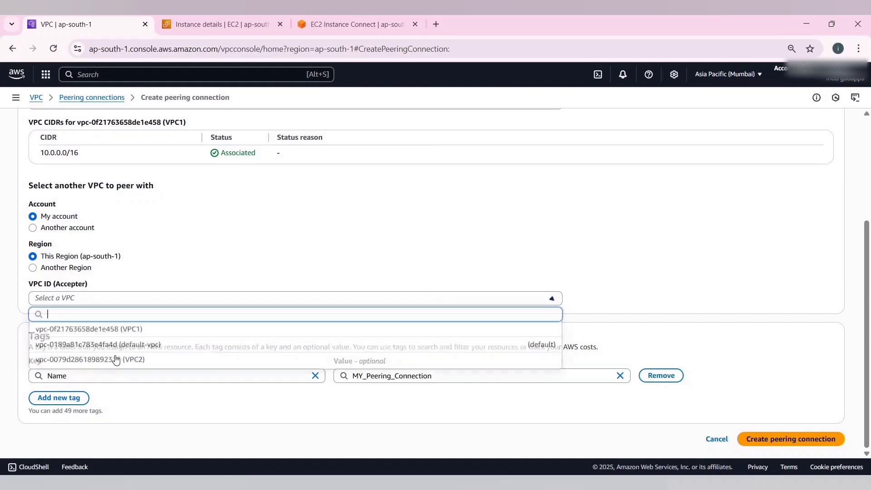
click(116, 360)
scroll(76, 241, down, 1)
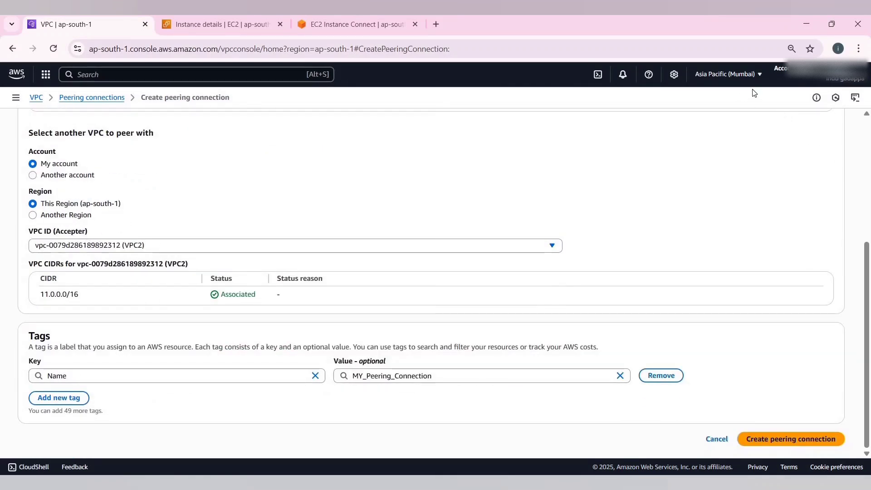
click(752, 441)
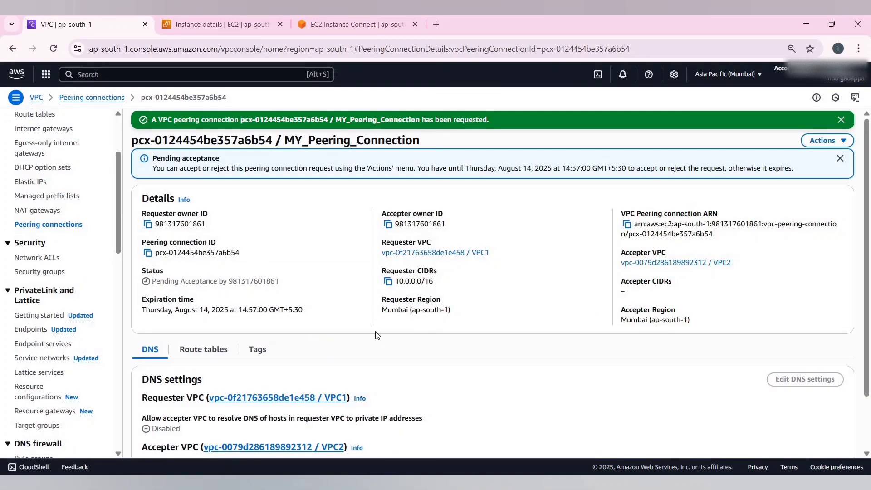
Step: Review the details of MY_Peering_Connection and accept its pending peering request
scroll(309, 352, down, 2)
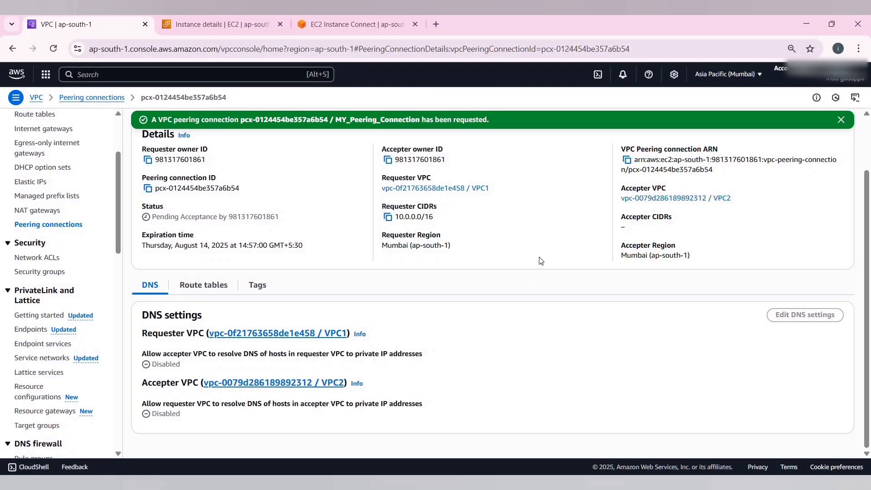
scroll(542, 268, up, 2)
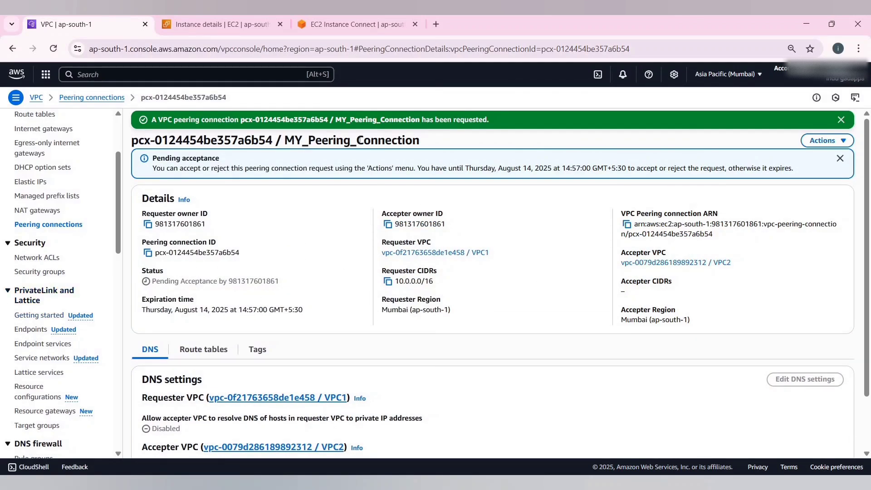
click(825, 141)
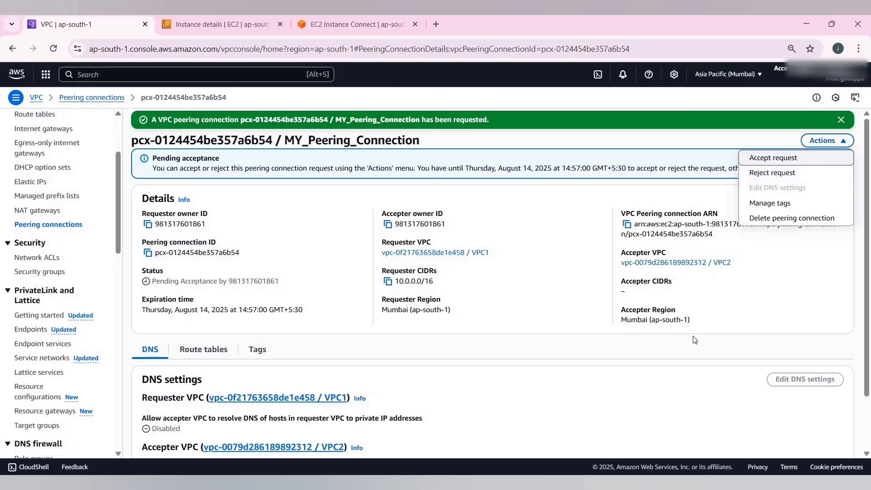
click(772, 162)
click(666, 355)
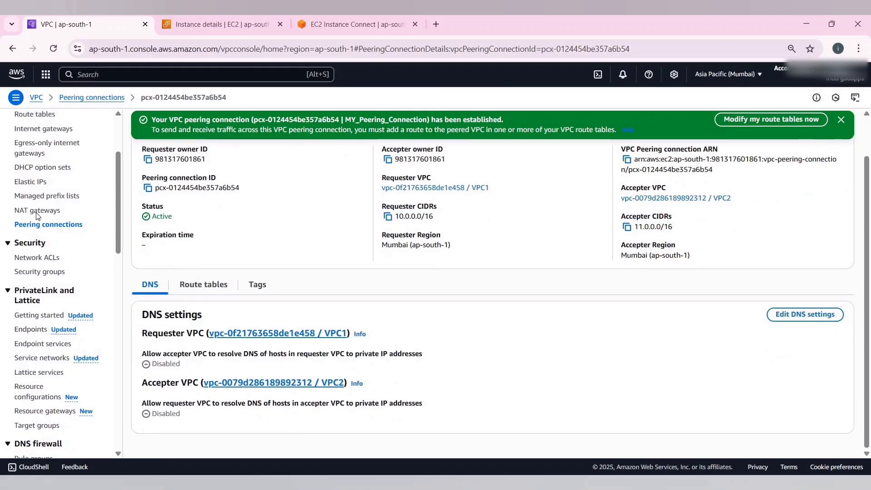
Step: Open VPC1's main route table for route editing and add an empty route row
scroll(36, 230, up, 3)
click(34, 228)
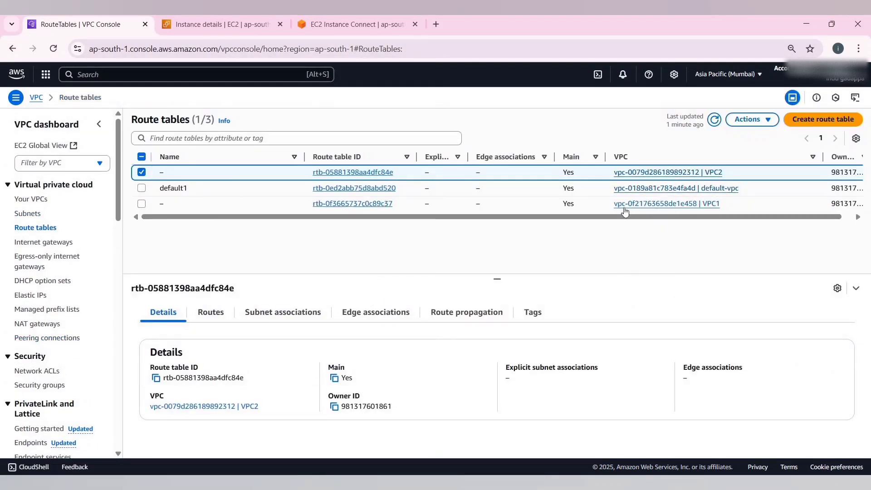
click(374, 204)
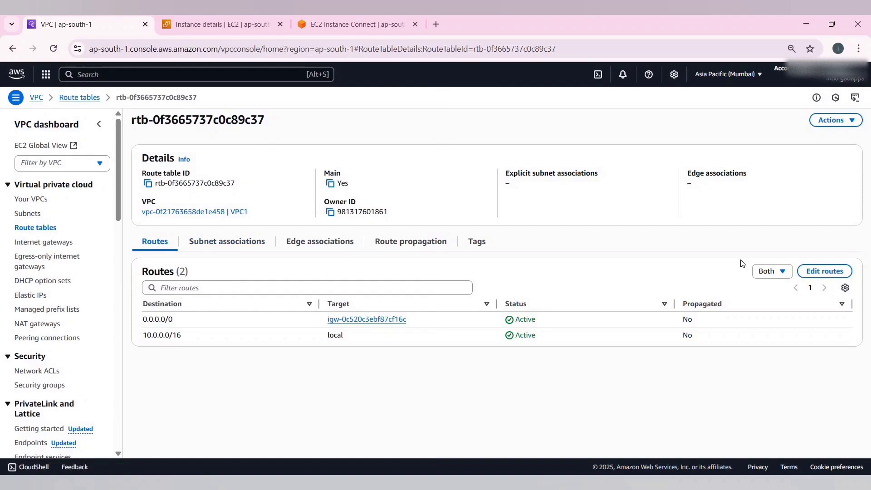
click(825, 271)
click(61, 253)
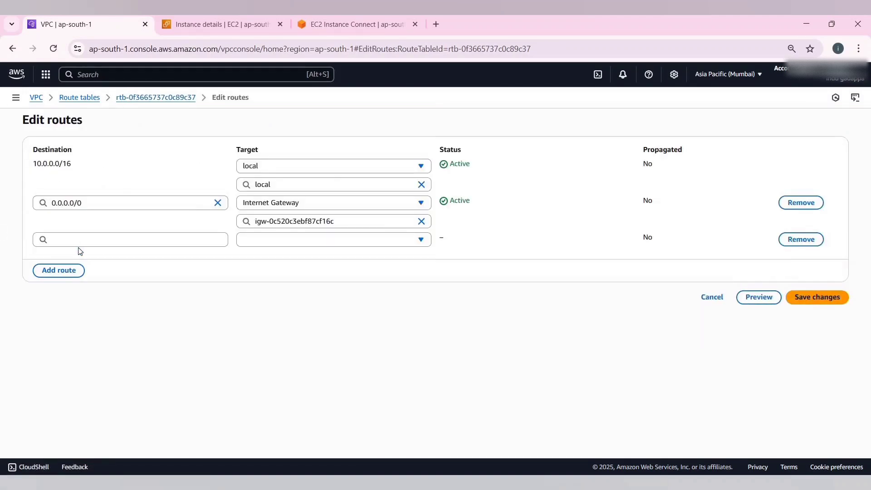
Step: Duplicate the browser tab, open VPC2's details in the duplicate and copy its IPv4 CIDR
triple_click(67, 164)
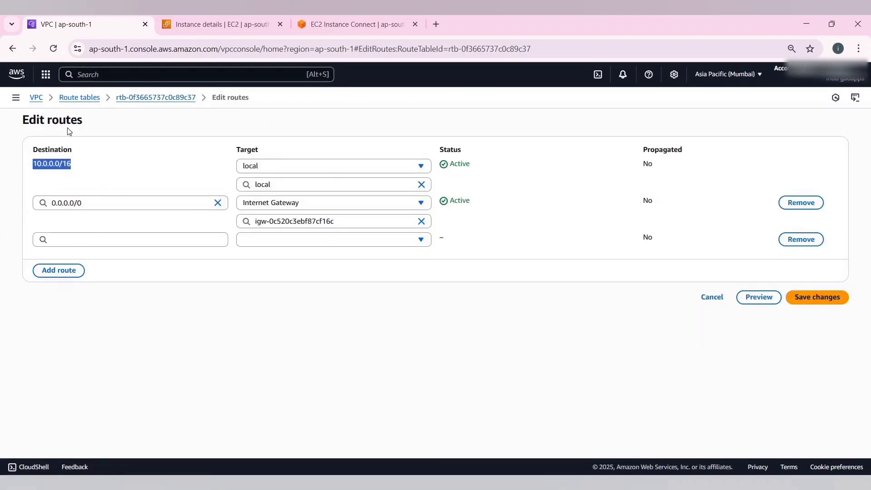
right_click(120, 26)
click(170, 127)
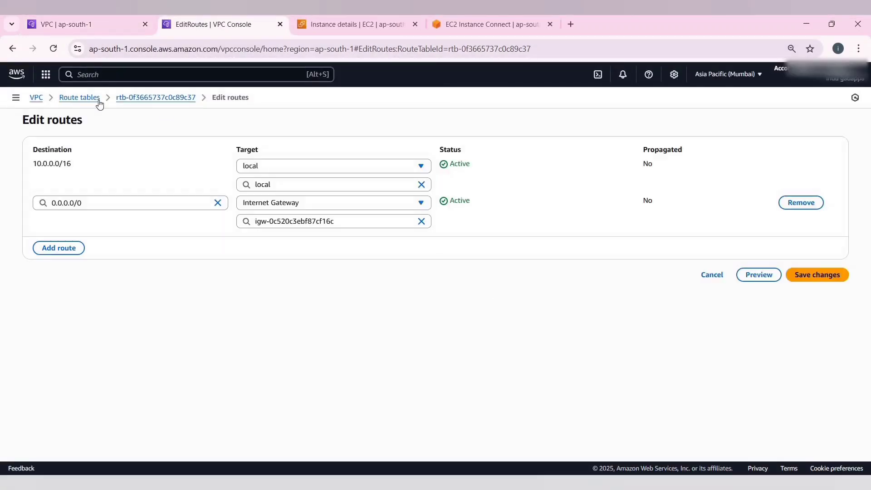
click(16, 97)
click(31, 200)
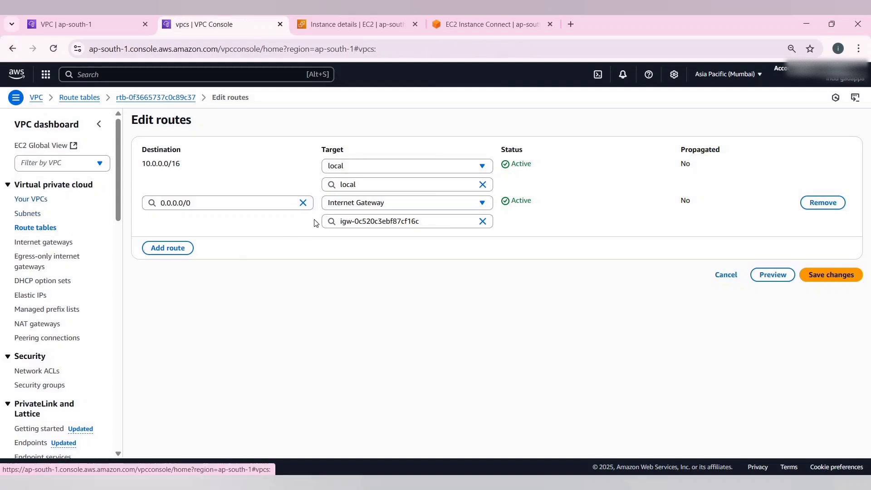
click(356, 203)
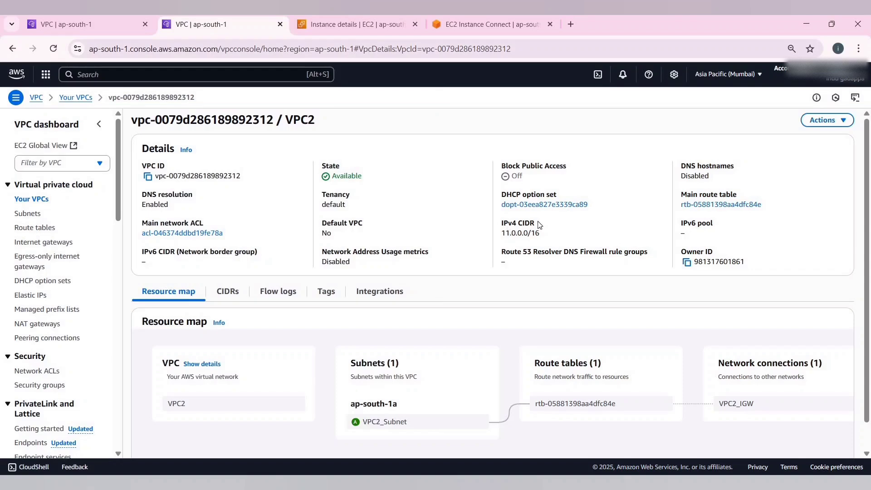
drag(502, 235, 540, 233)
right_click(527, 235)
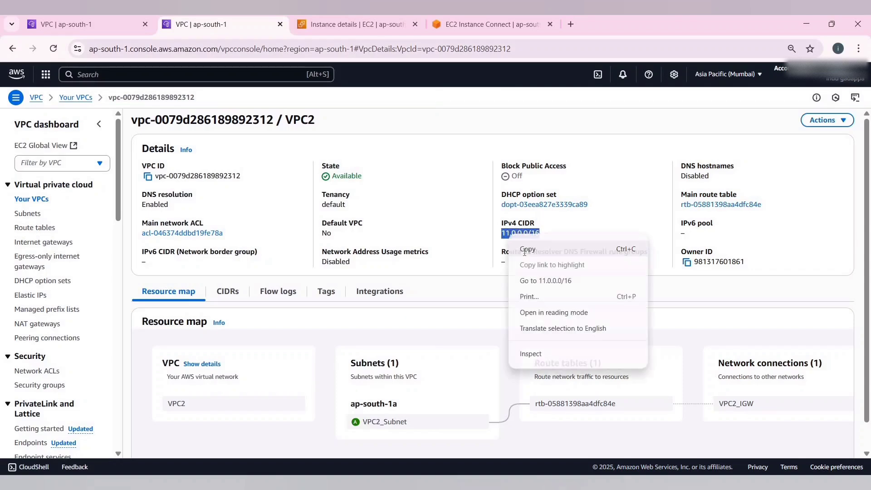
click(535, 248)
Step: Fill VPC1's new route with destination 11.0.0.0/16 and the peering connection MY_Peering_Connection as target, and save the changes
click(79, 30)
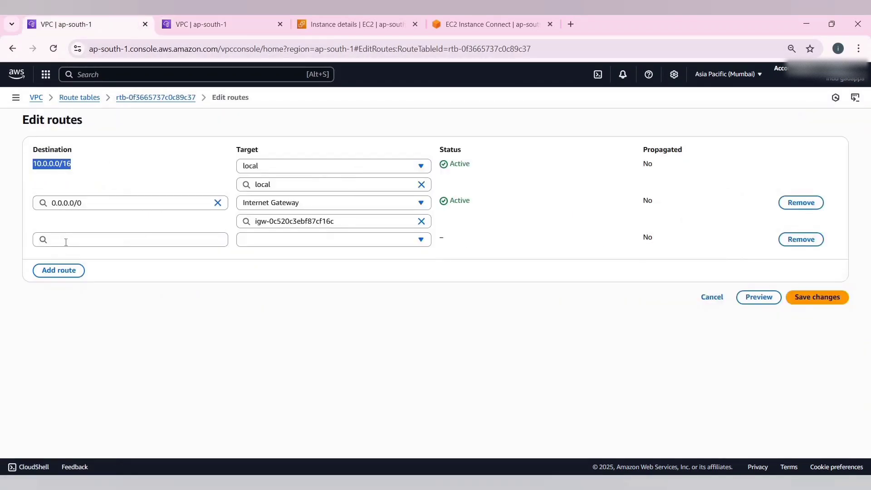
click(66, 242)
right_click(65, 242)
click(130, 343)
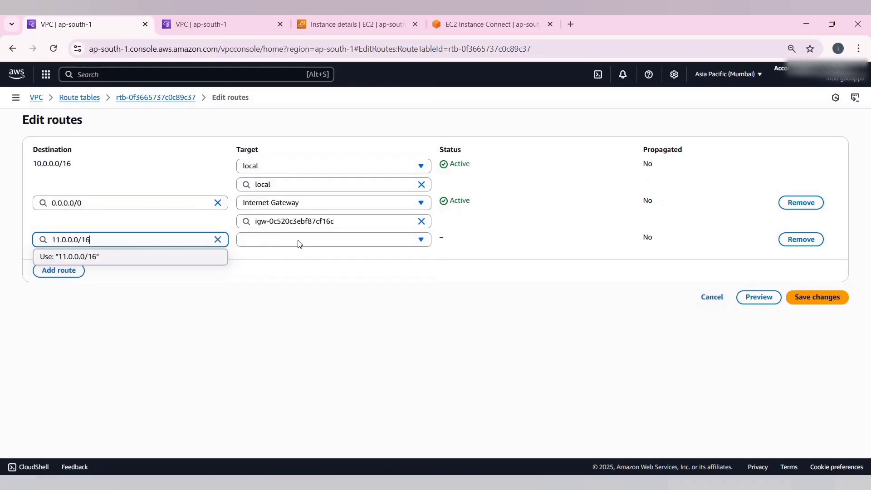
click(294, 244)
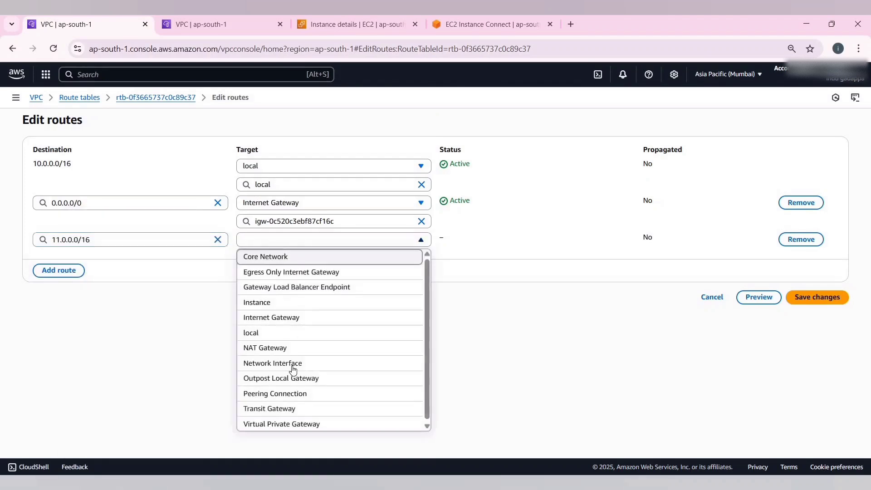
click(299, 392)
click(307, 258)
click(330, 291)
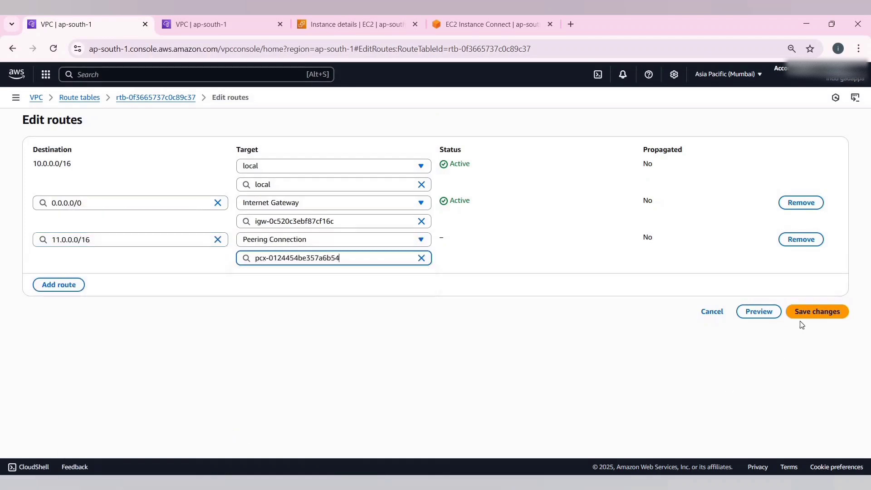
click(808, 311)
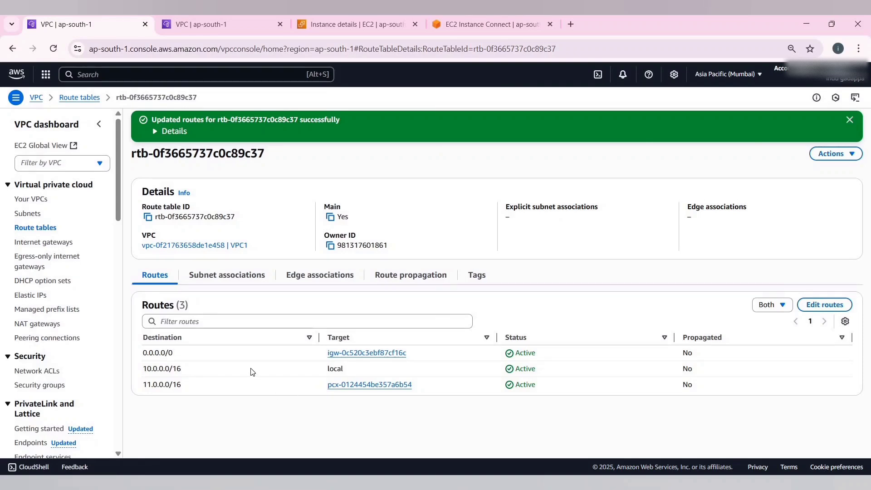
Step: Open VPC2's main route table for route editing and add an empty route row
click(36, 227)
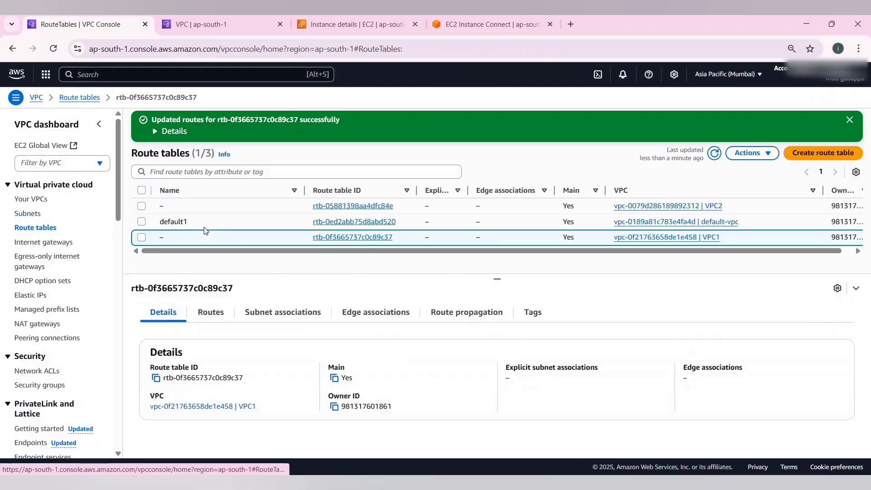
click(372, 209)
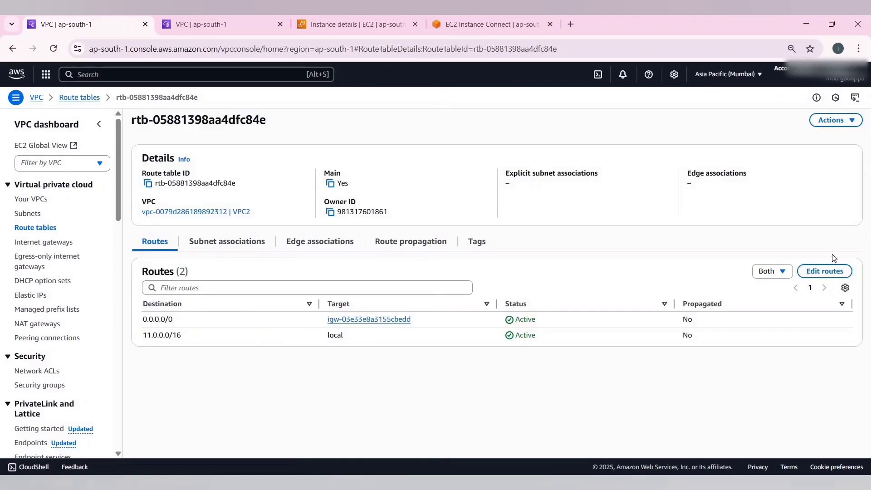
click(825, 273)
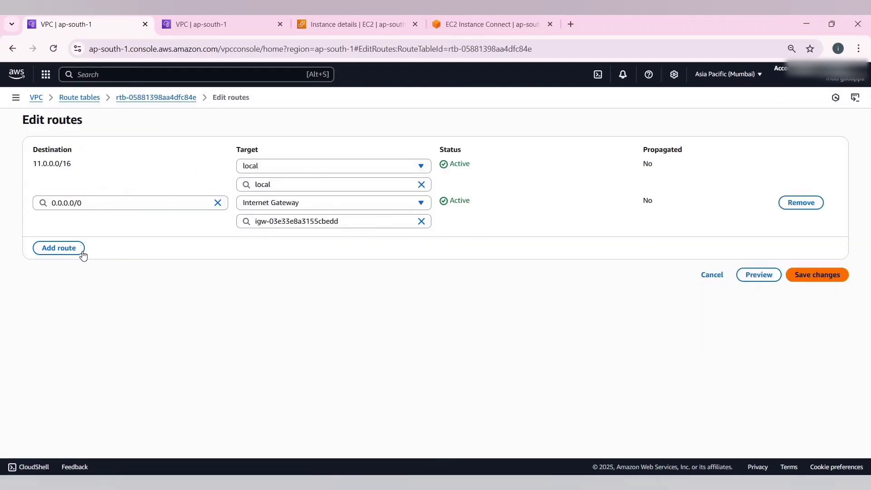
click(59, 248)
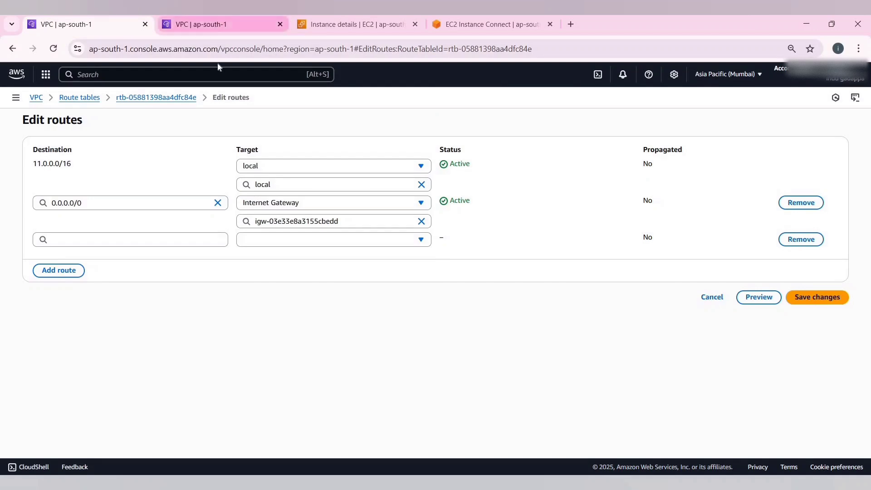
Step: Open VPC1's details in the second VPC browser tab and copy its IPv4 CIDR
click(219, 24)
click(30, 199)
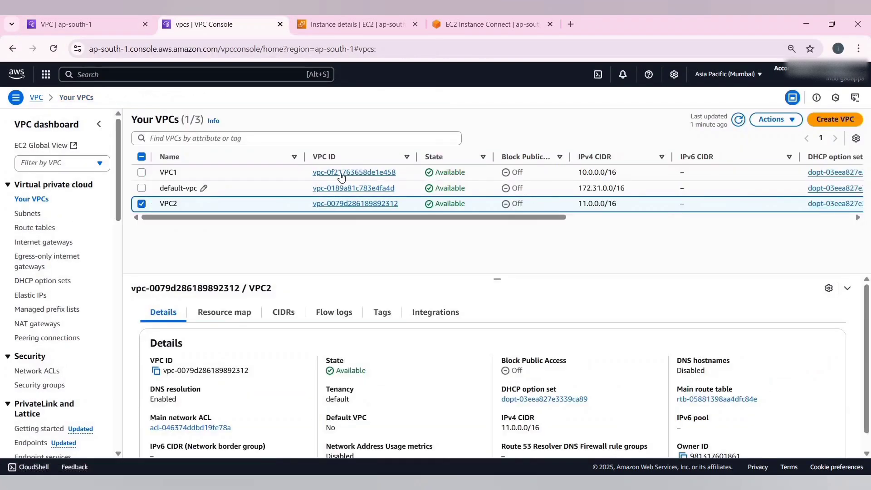
click(341, 173)
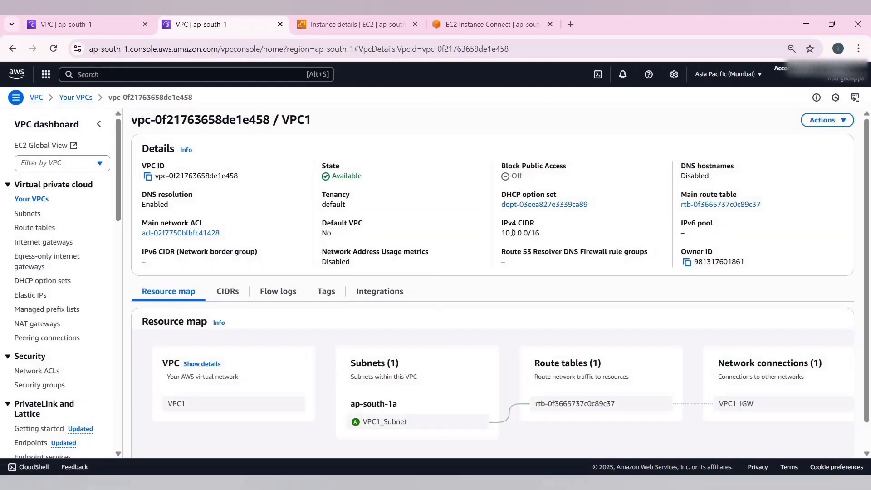
drag(540, 233, 502, 233)
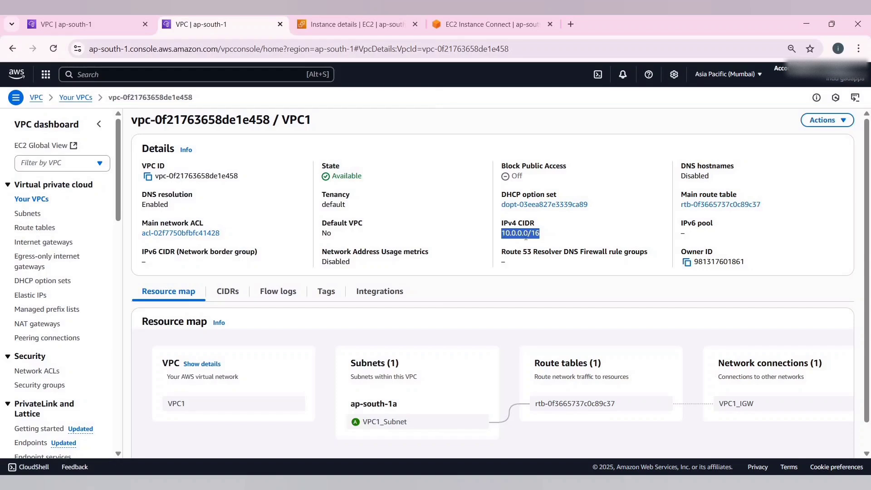
right_click(546, 245)
click(552, 248)
scroll(437, 304, down, 1)
scroll(93, 96, up, 1)
Step: Fill VPC2's new route with destination 10.0.0.0/16 and the peering connection MY_Peering_Connection as target, and save the changes
click(86, 27)
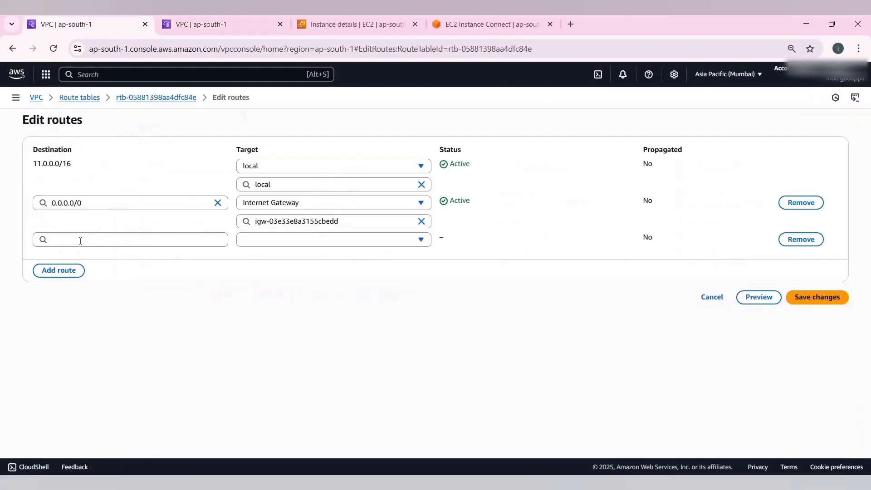
click(80, 240)
key(ctrl+v)
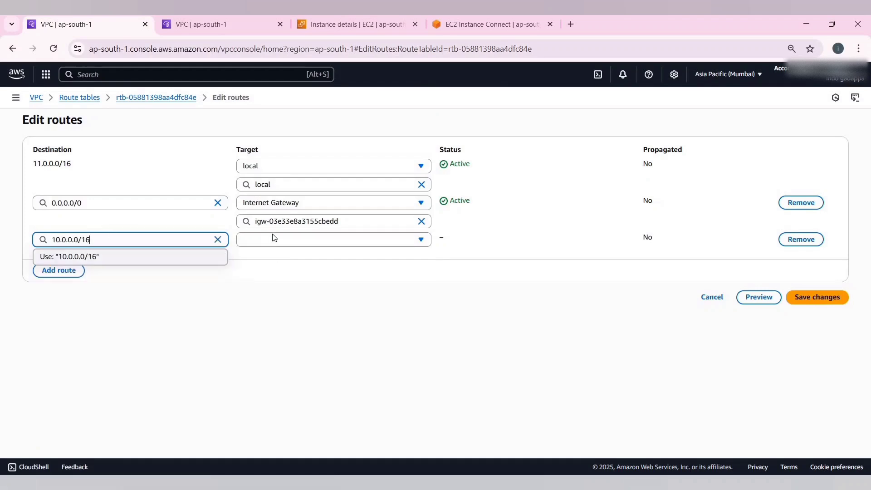
click(271, 240)
click(292, 395)
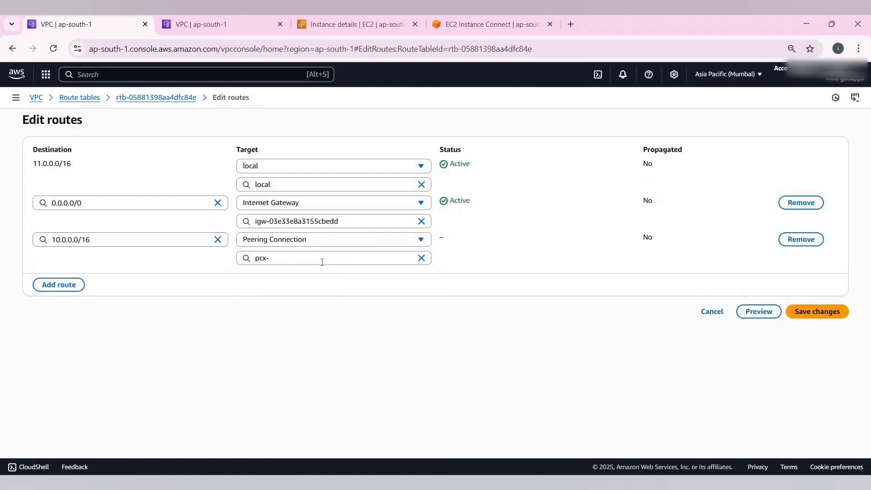
click(326, 291)
click(832, 311)
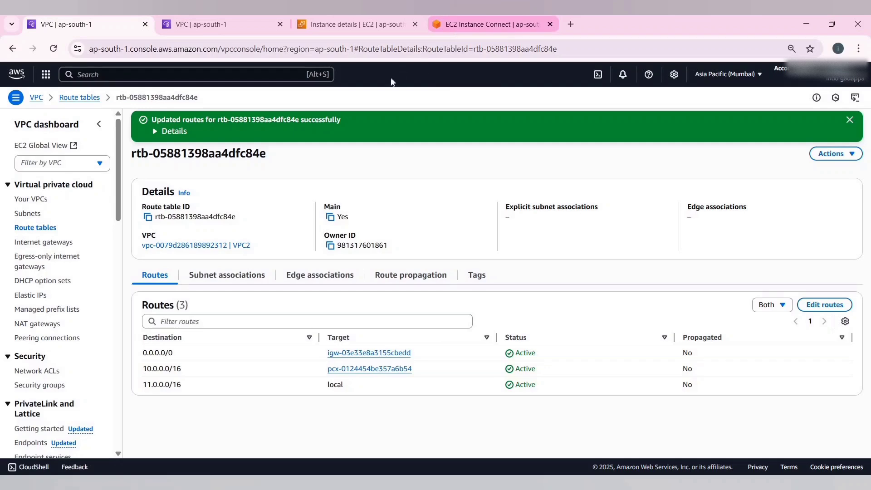
click(362, 29)
click(492, 24)
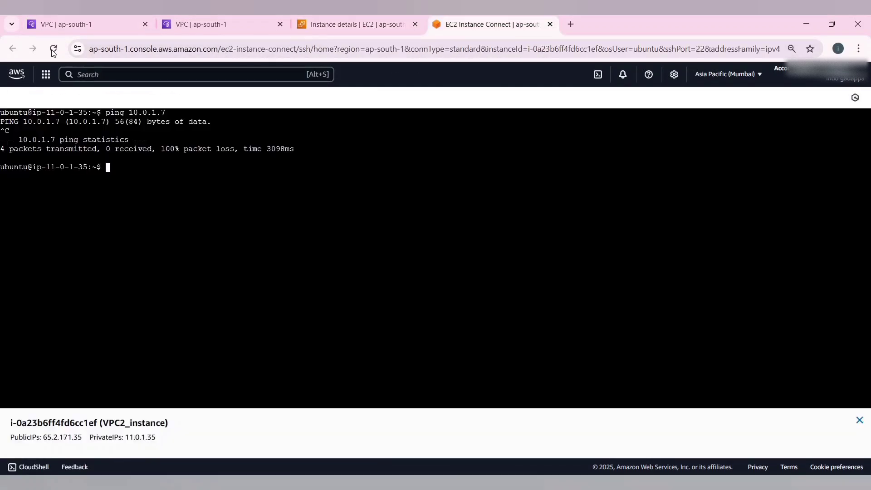
click(53, 49)
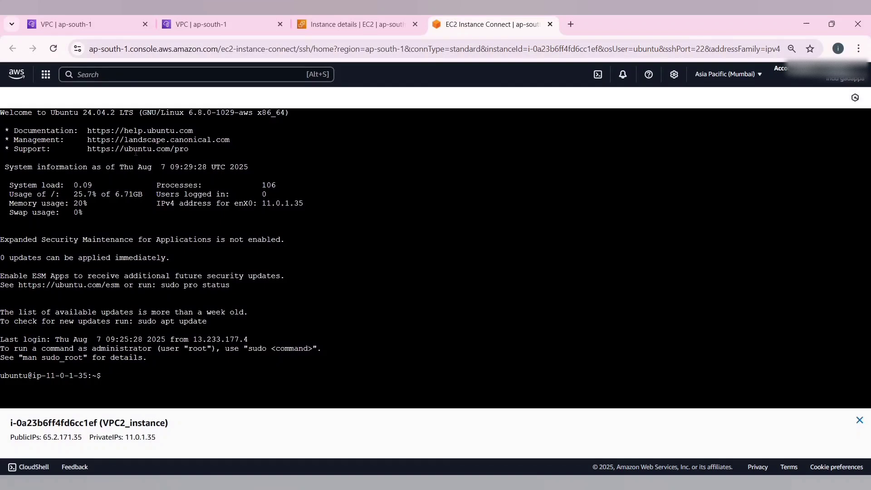
text(clear)
key(Return)
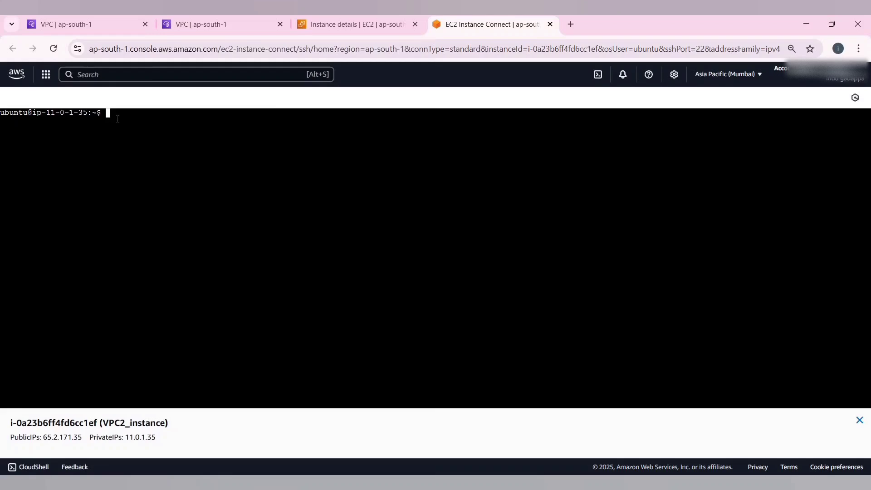
text(ping)
click(550, 24)
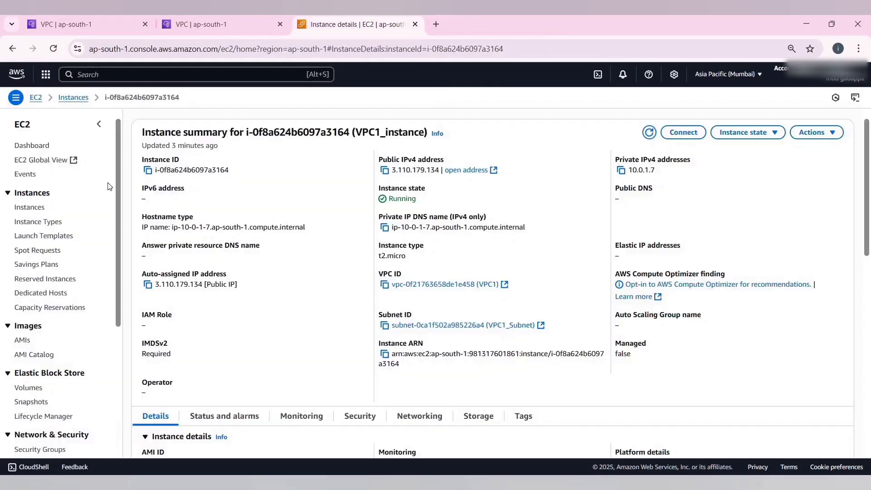
Step: Connect to VPC1_instance through EC2 Instance Connect and clear its terminal
click(679, 134)
click(829, 401)
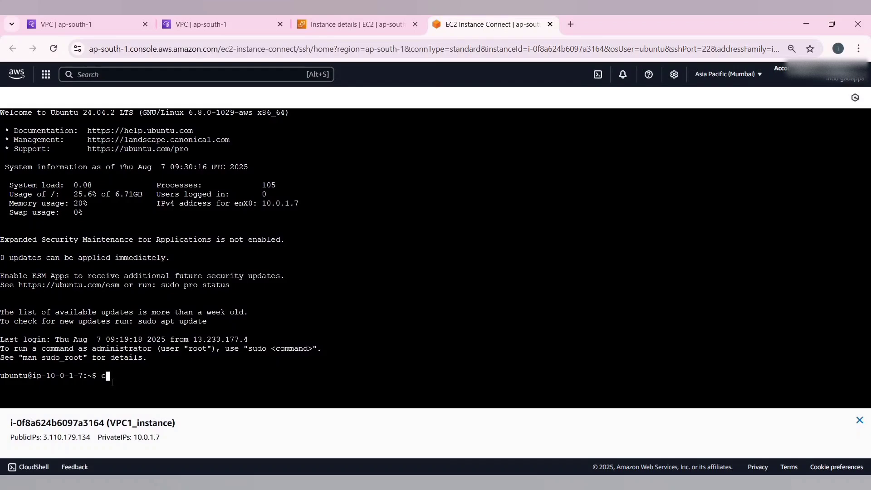
text(lear)
key(Return)
Step: Start a ping command in the VPC1_instance terminal, and copy the running VPC2_instance's private IPv4 address from its refreshed instance listing
text(ping)
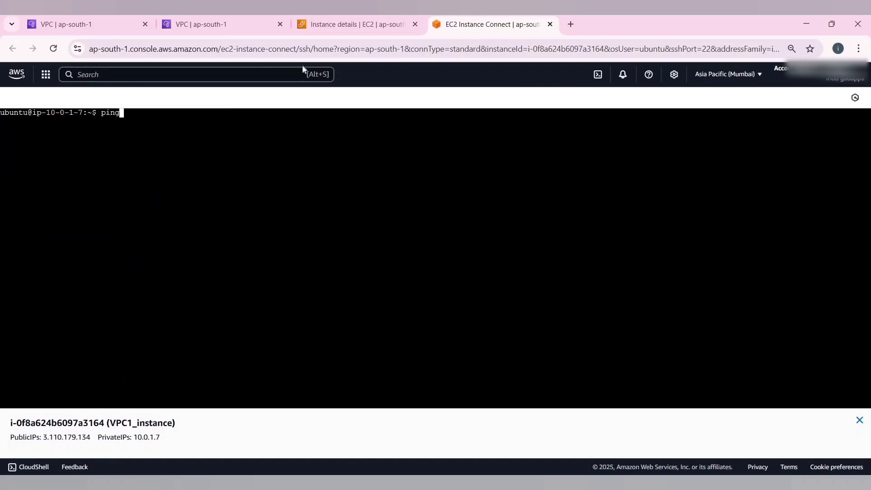
click(374, 25)
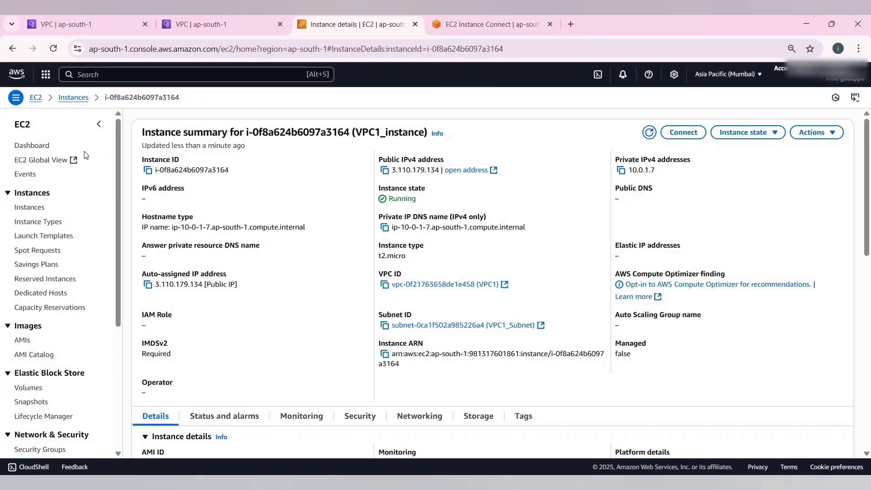
click(29, 207)
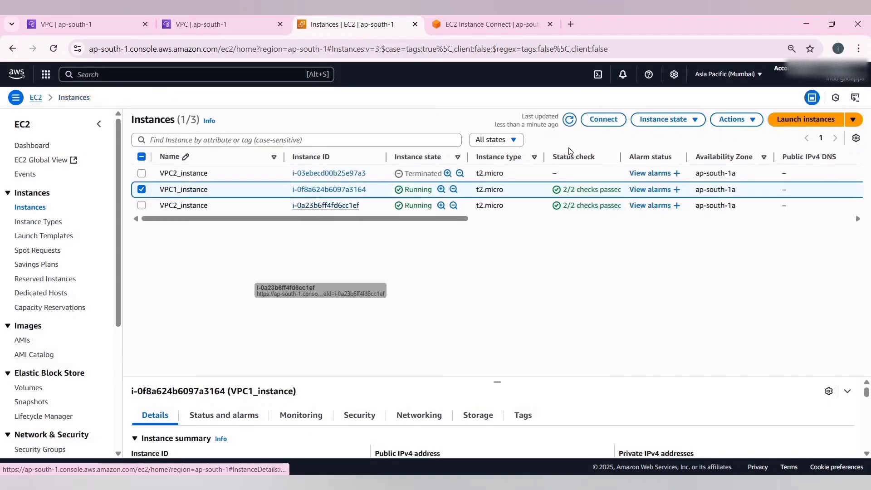
click(569, 119)
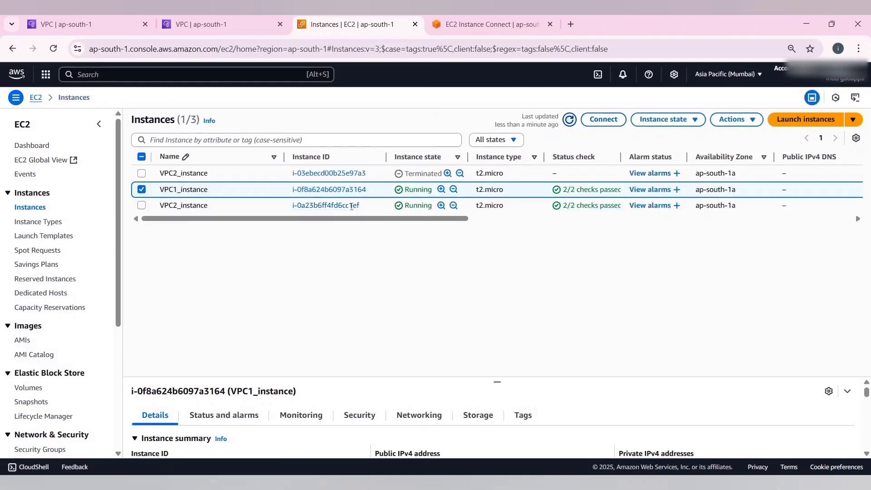
click(326, 205)
drag(338, 132, 378, 132)
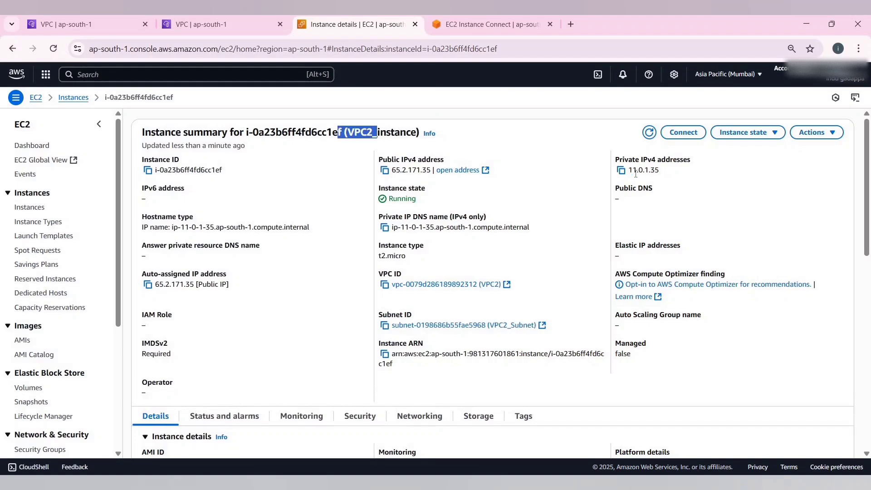
click(622, 171)
Step: Ping VPC2_instance's private address 11.0.1.35 from the VPC1_instance terminal and stop the ping
click(472, 25)
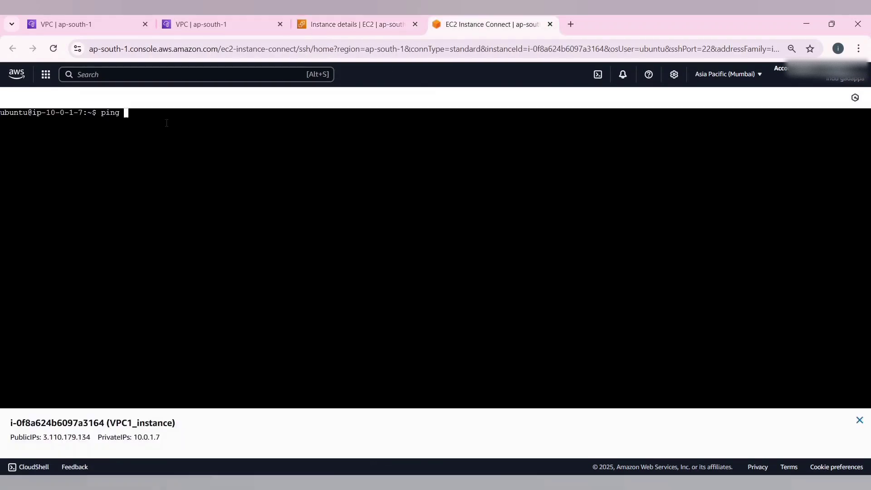
right_click(160, 115)
click(195, 246)
key(Return)
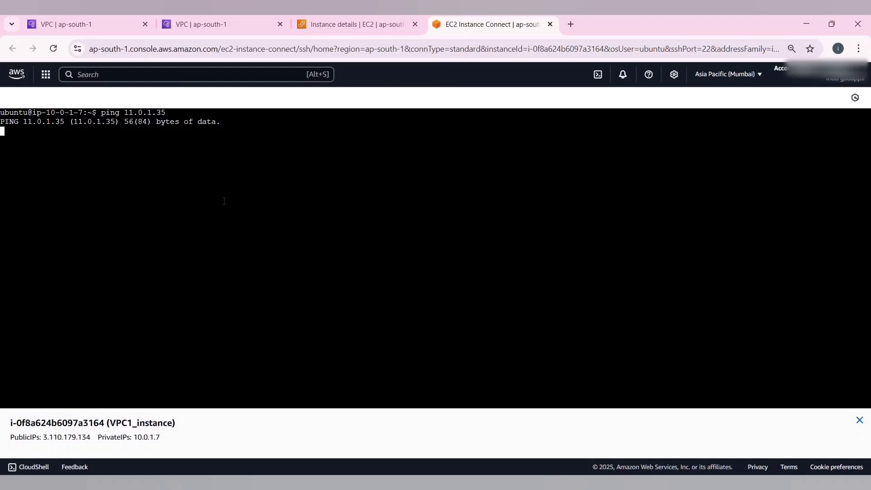
key(ctrl+c)
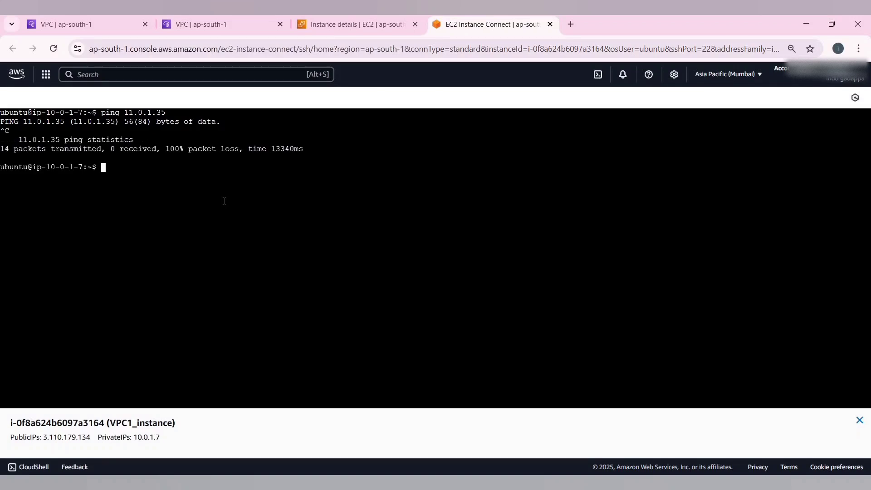
Step: Check VPC1_instance's internet connectivity by pinging 8.8.8.8, and stop the ping after a few packets
text(ping 8.8.8.8)
key(Return)
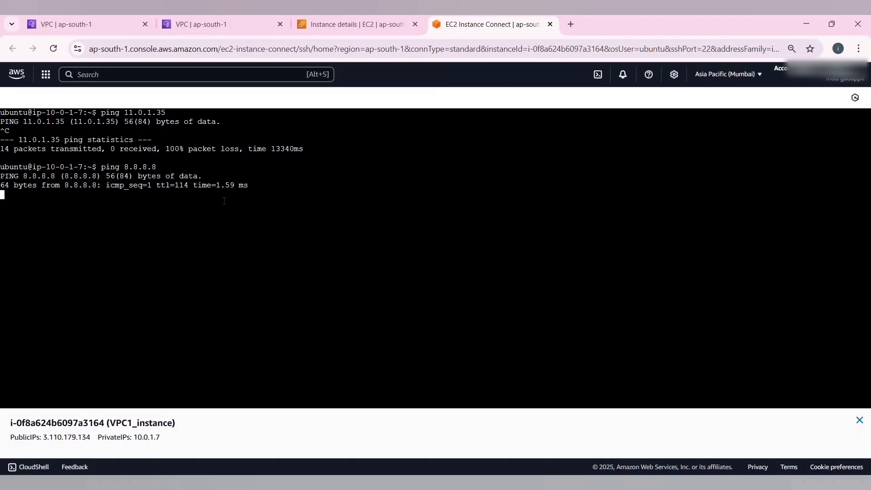
key(ctrl+c)
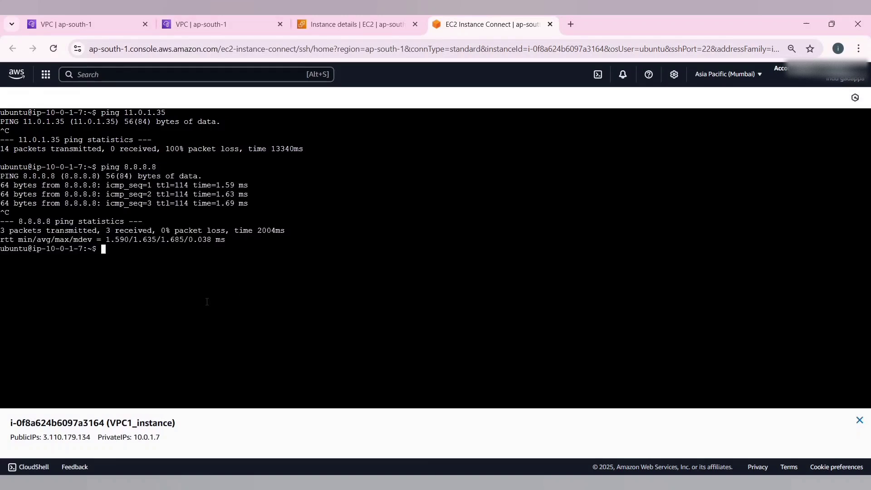
Step: Copy VPC2_instance's public IPv4 address from its details and ping 65.2.171.35 from the VPC1_instance terminal
text(ping)
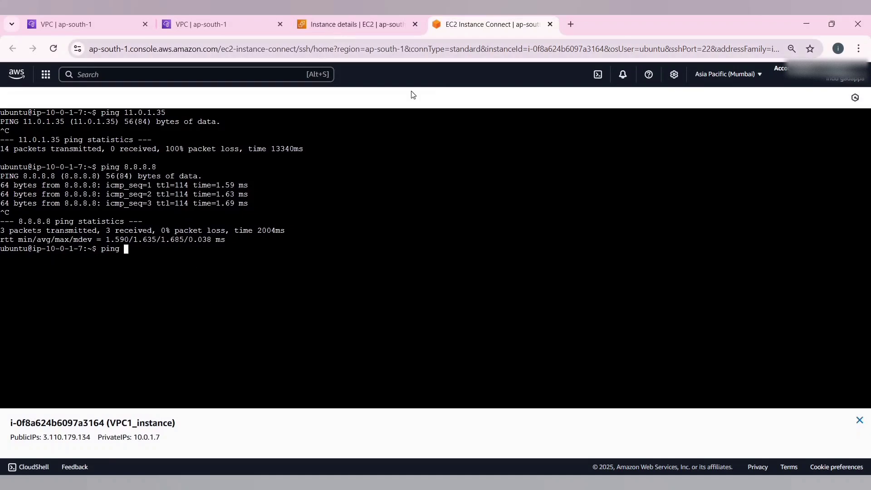
key(ctrl+shift+Tab)
click(385, 171)
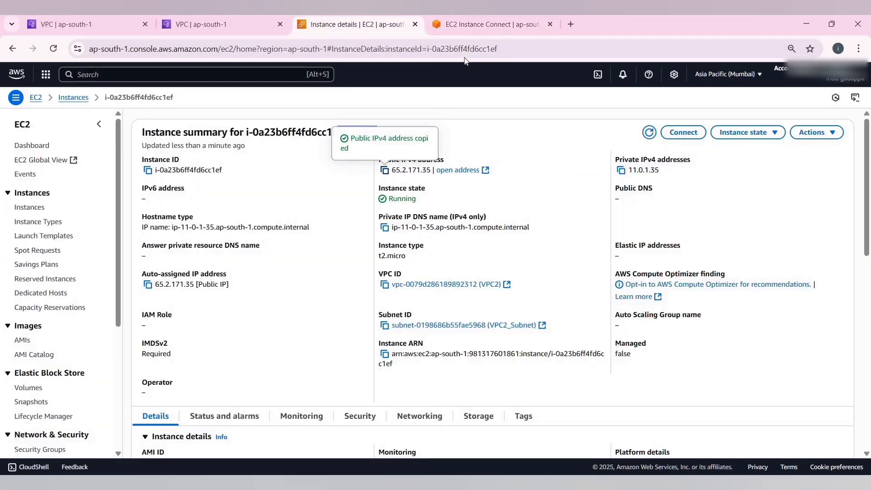
key(ctrl+Tab)
right_click(140, 248)
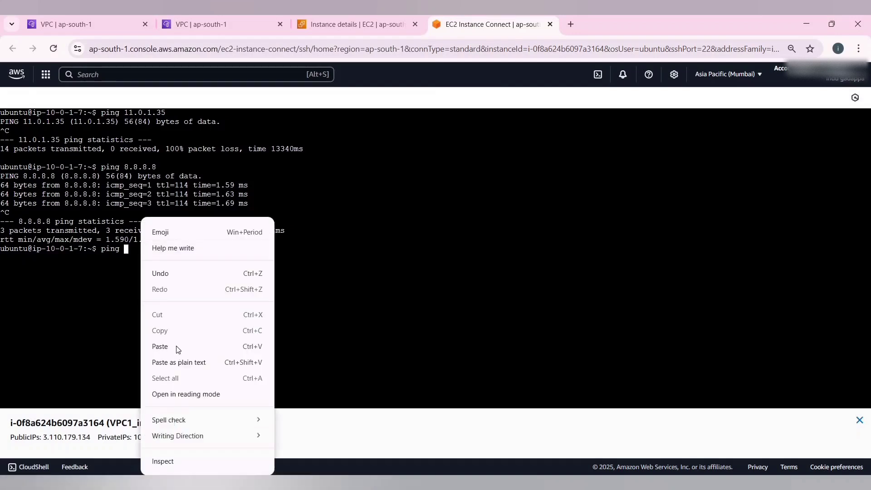
click(182, 346)
key(Return)
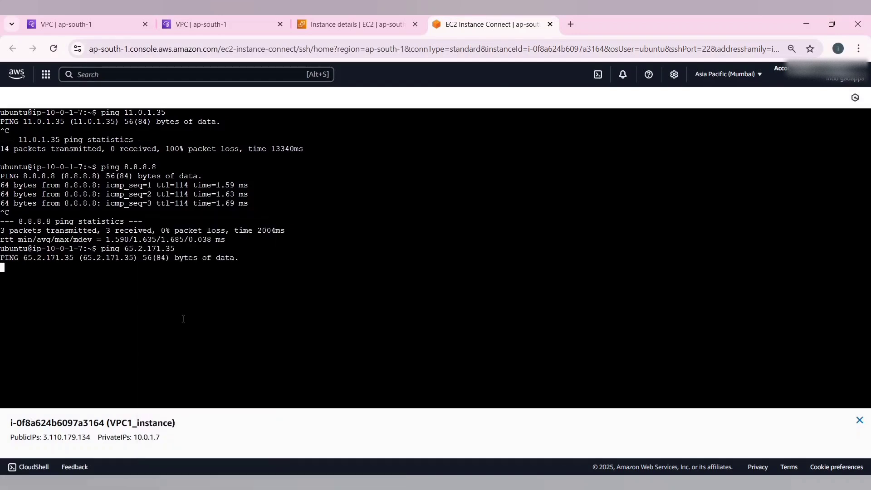
Step: Close the terminal session, reconnect to VPC1_instance through EC2 Instance Connect using its public IP, and clear the new terminal
key(ctrl+w)
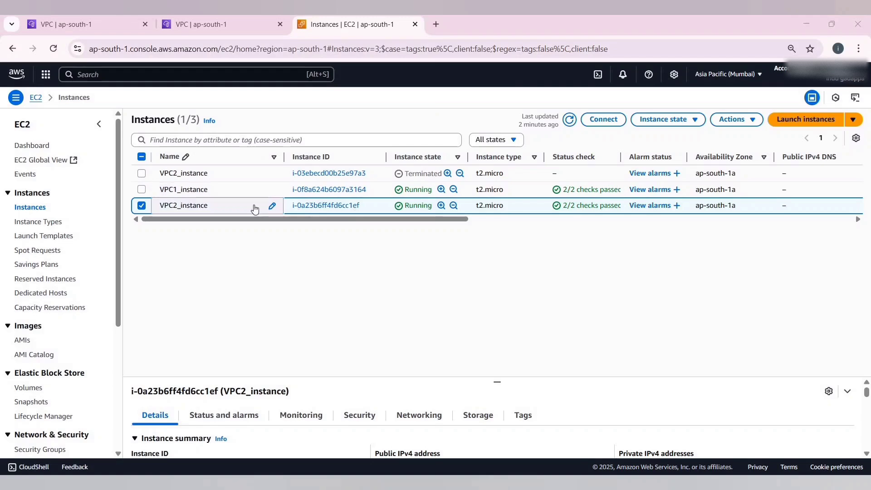
click(324, 191)
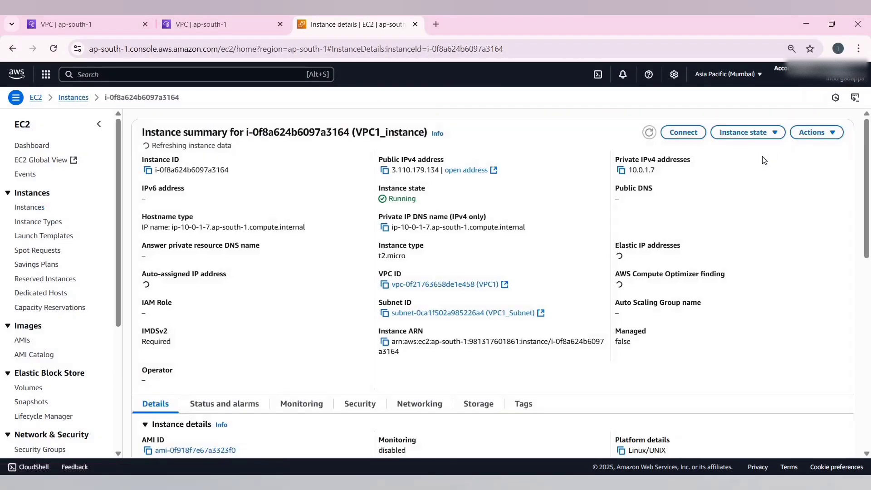
click(684, 132)
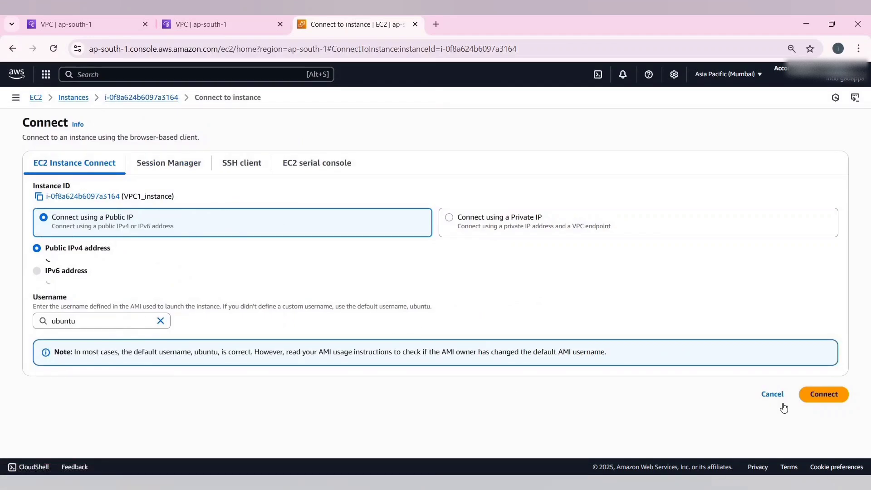
click(822, 395)
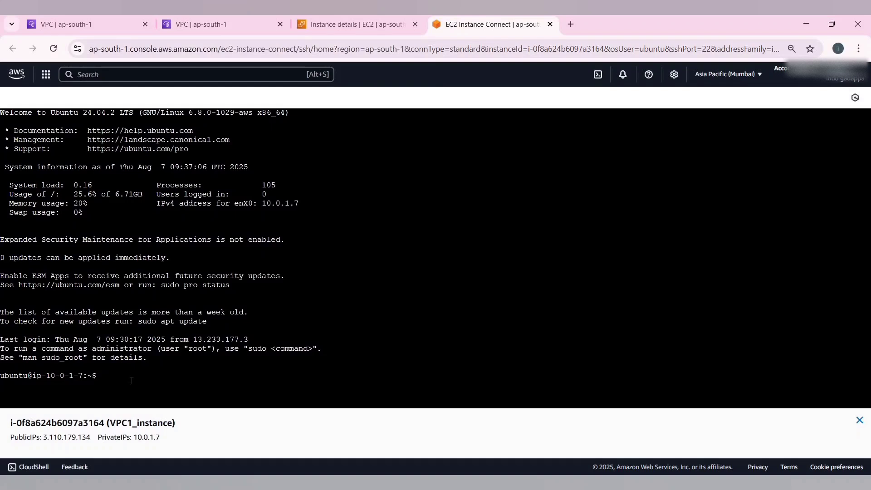
text(clear)
key(Return)
Step: Ping 8.8.8.8 from the new VPC1_instance session and stop the ping after a few packets
text(ping )
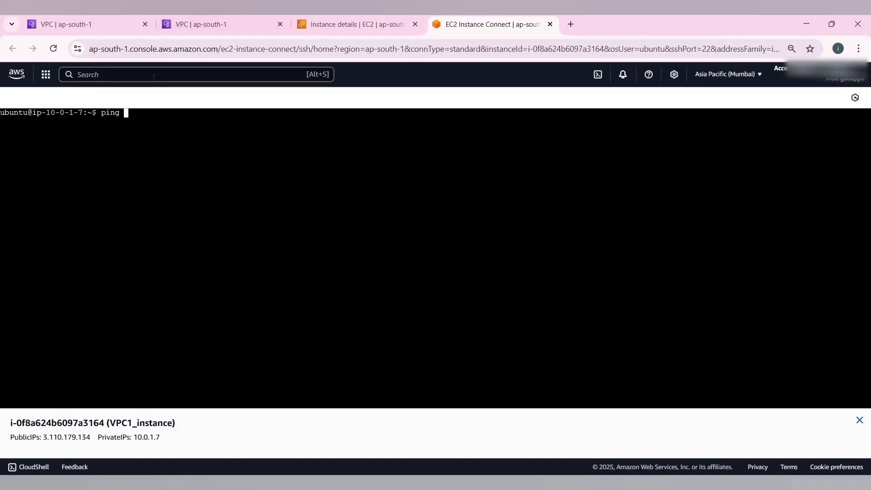
text(8.8.8.8)
key(Return)
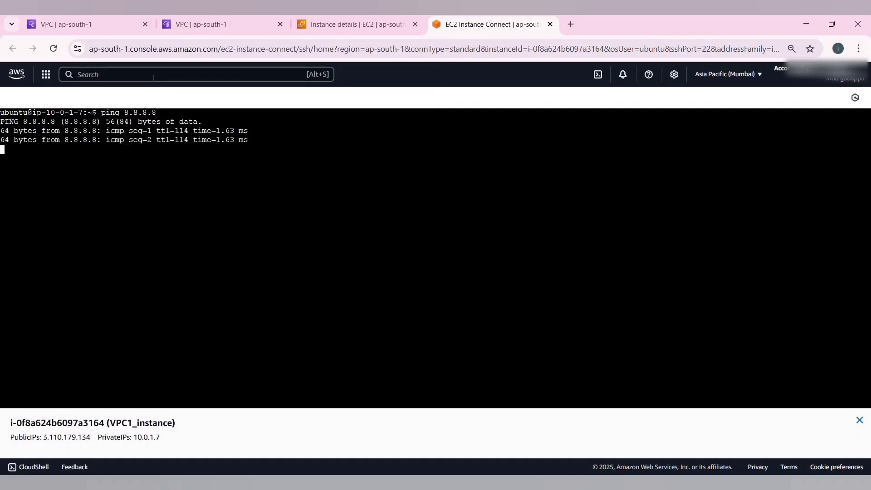
key(ctrl+c)
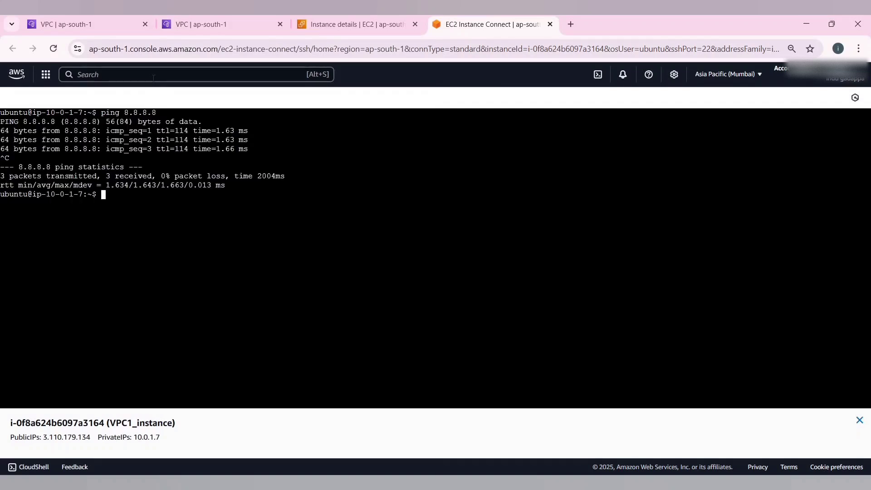
Step: Start another ping command, dismiss the EC2 error notifications, and copy the running VPC2_instance's public IPv4 address from its details
text(ping)
click(329, 27)
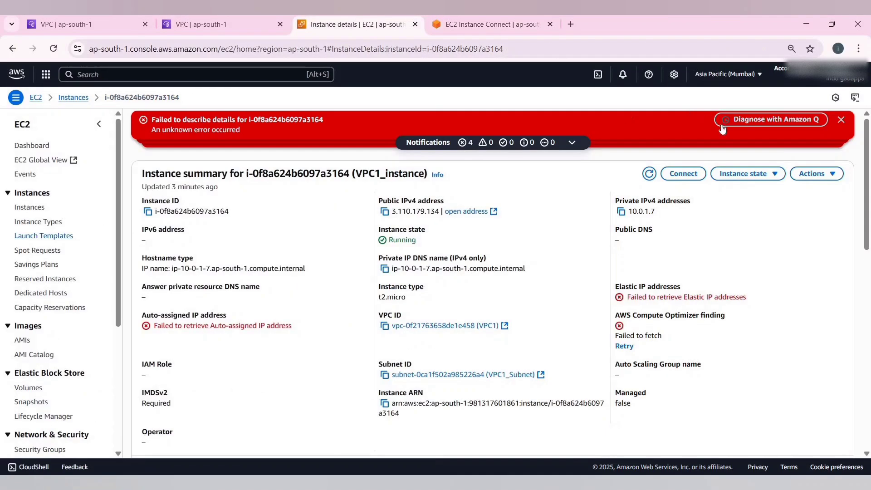
click(842, 121)
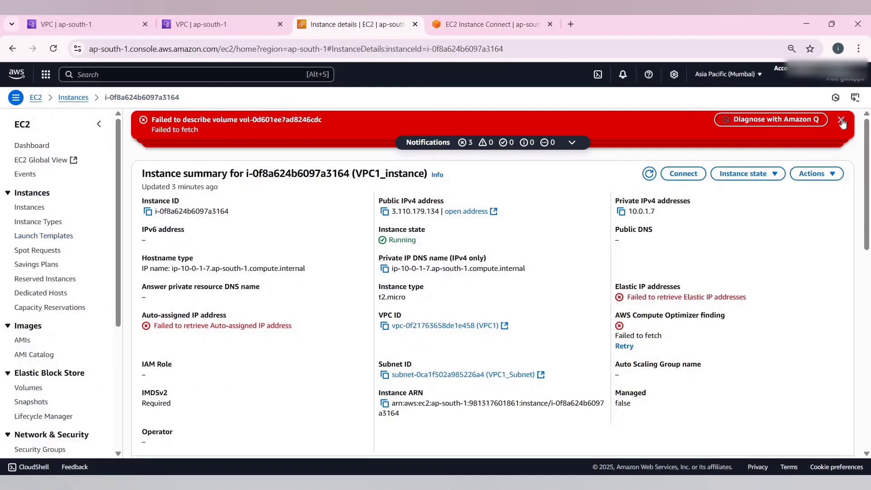
click(842, 120)
click(842, 121)
click(842, 121)
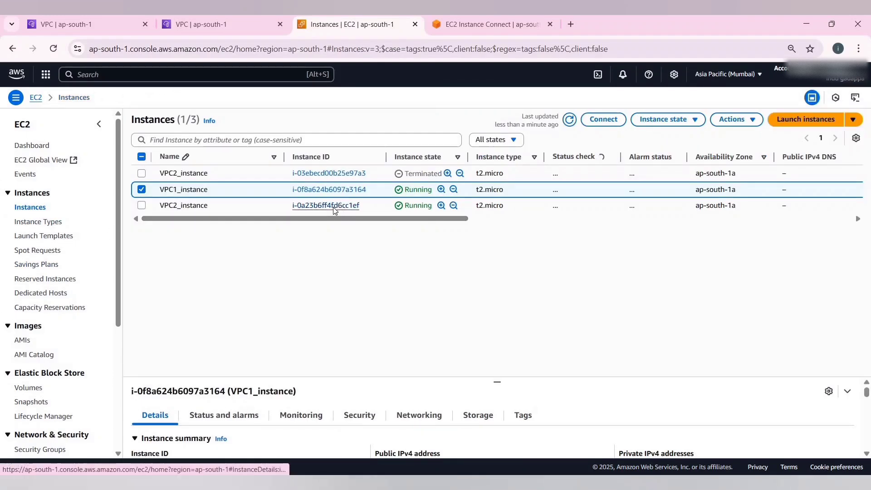
click(338, 207)
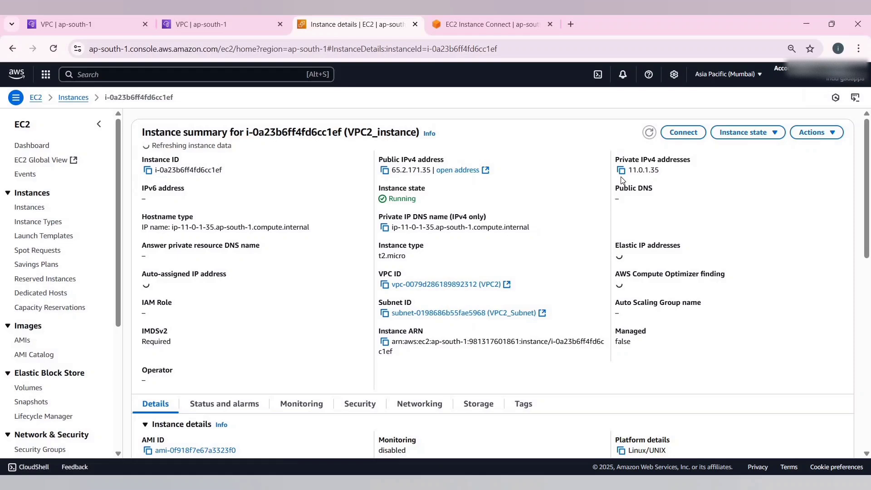
click(384, 170)
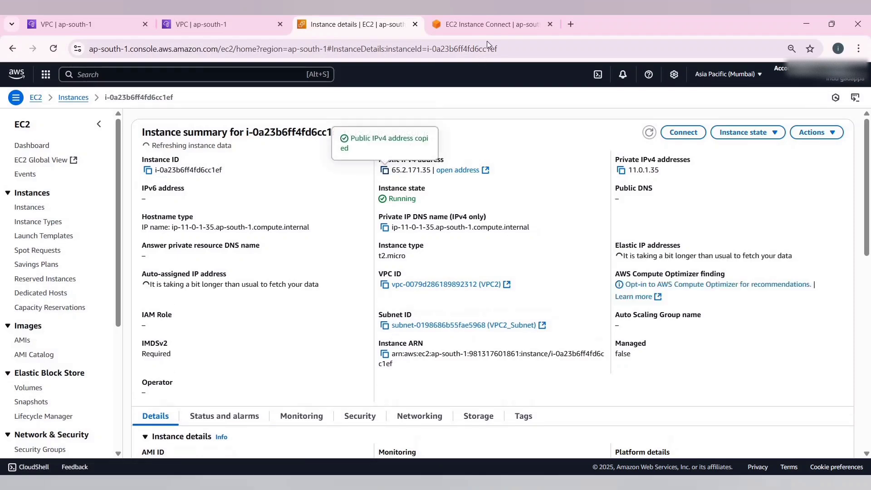
Step: Complete the ping command with VPC2_instance's public address 65.2.171.35, run it from VPC1_instance, and stop it
click(495, 26)
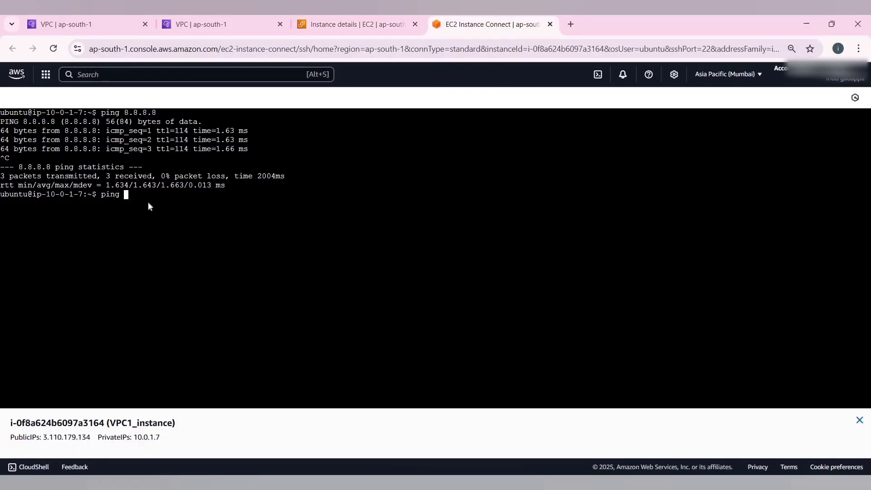
right_click(141, 197)
click(165, 326)
key(Return)
key(Return)
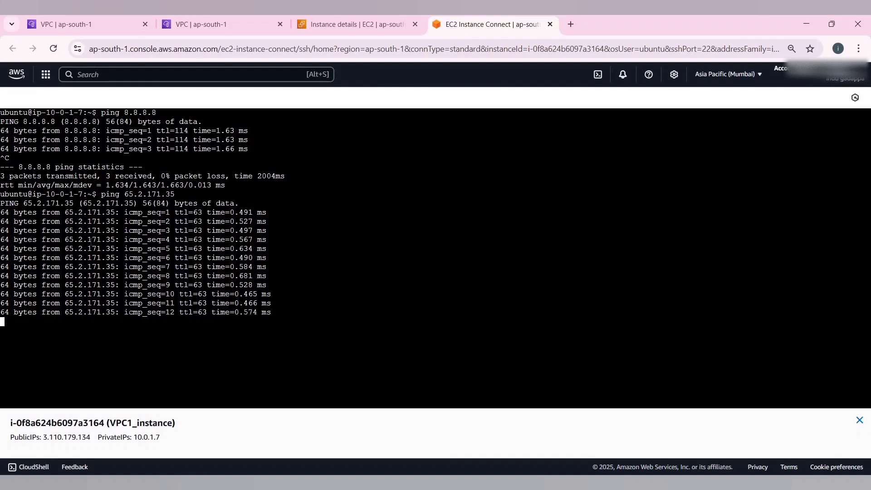
key(ctrl+x)
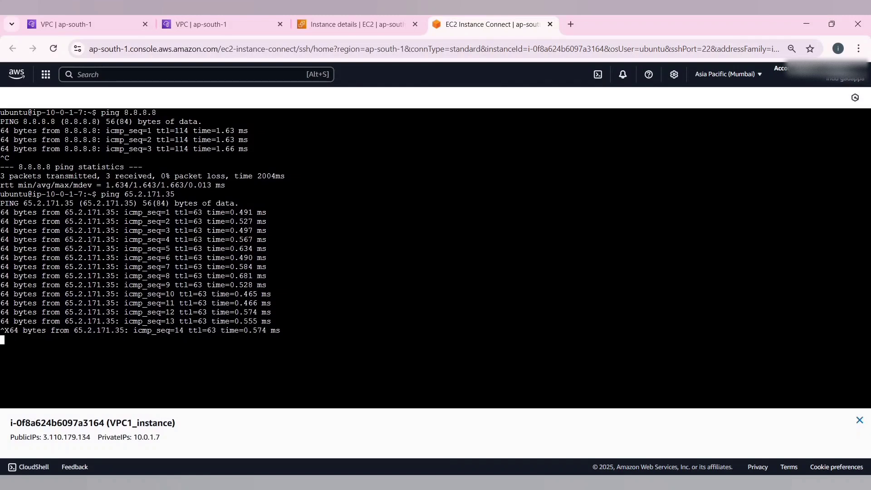
key(ctrl+c)
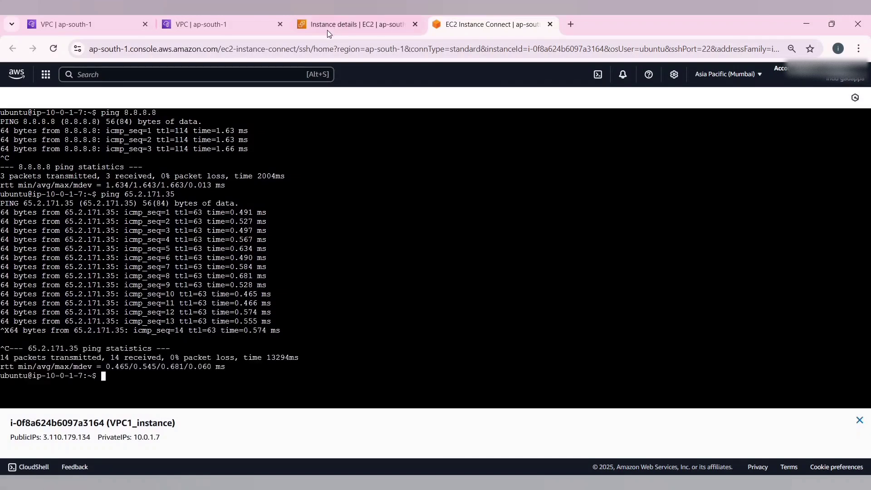
Step: Try to connect to VPC2_instance through EC2 Instance Connect with its public IP and the username ubuntu
click(338, 25)
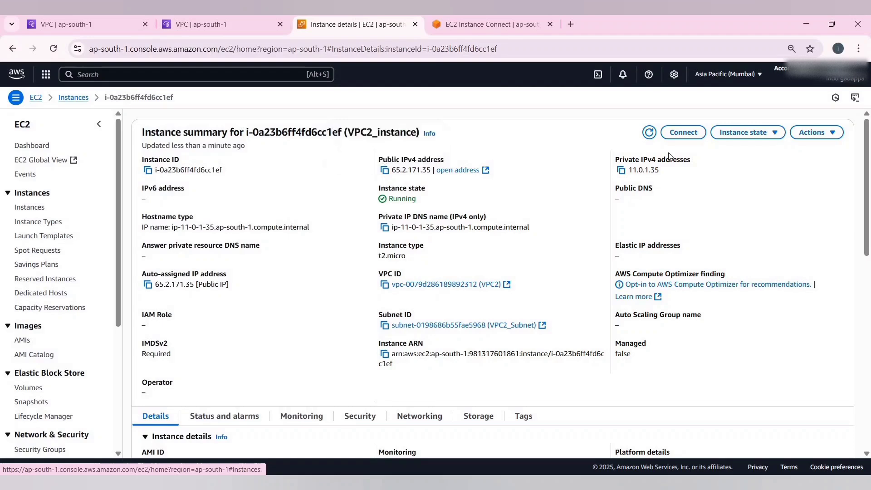
click(680, 134)
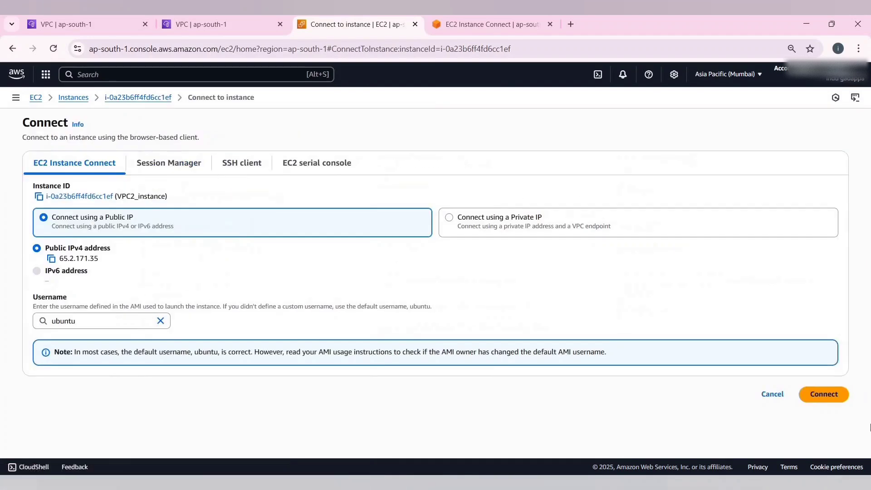
click(812, 399)
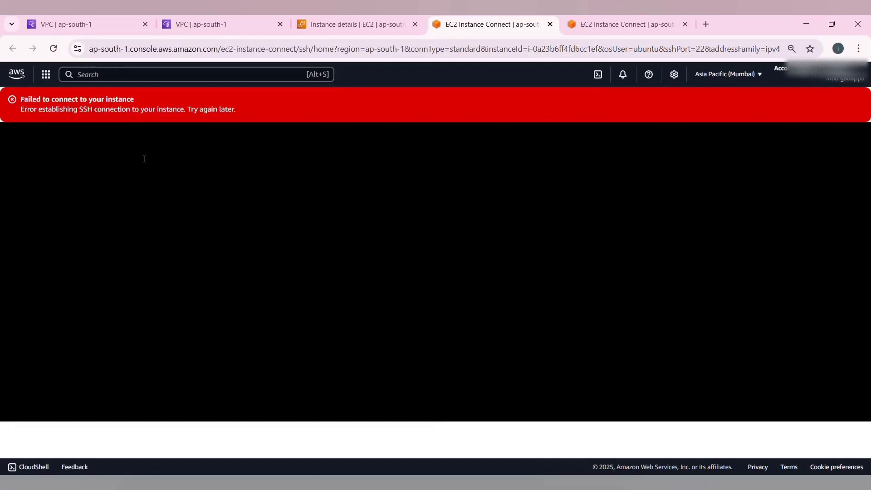
Step: Open the default security group attached to VPC2_instance from the instance's security details
click(343, 27)
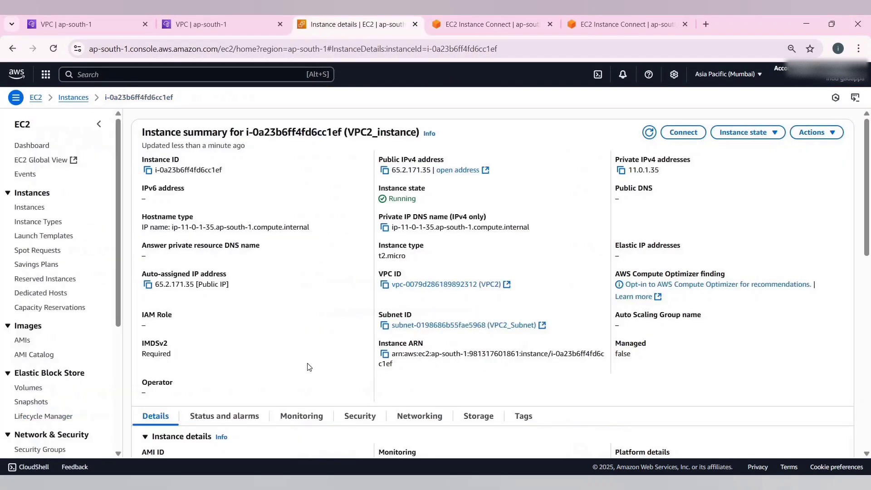
scroll(359, 272, down, 3)
click(360, 246)
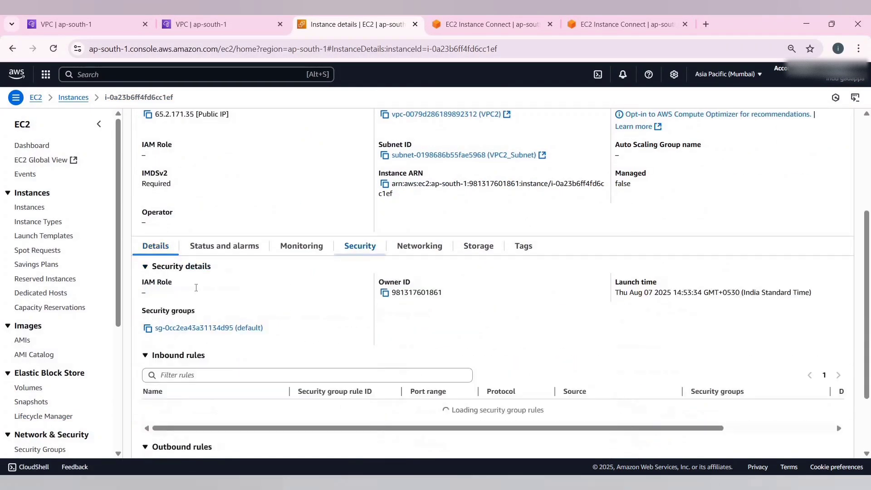
scroll(287, 277, down, 2)
click(209, 236)
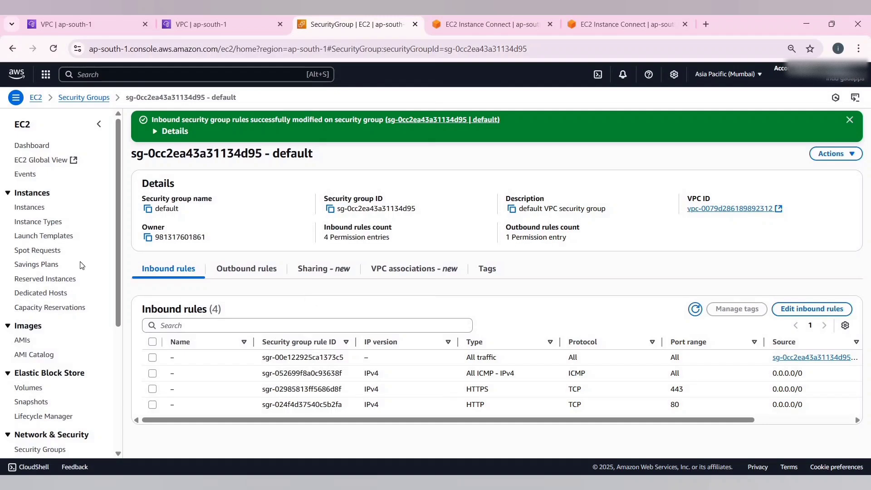
Step: Try reloading the failed EC2 Instance Connect session for VPC2_instance, and return to its security group
click(472, 26)
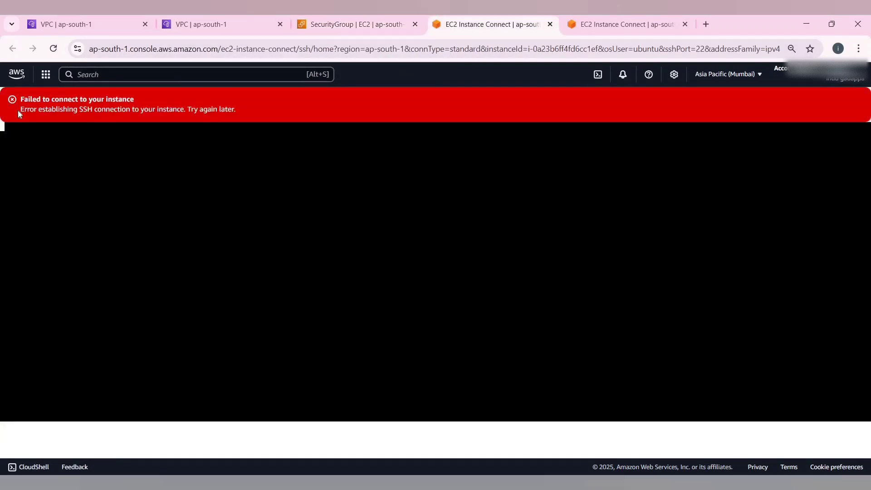
click(54, 49)
click(350, 23)
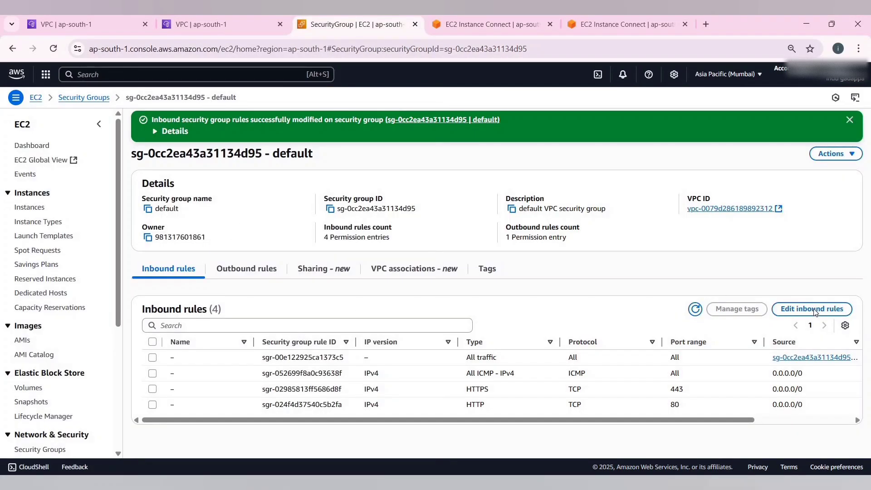
Step: Add an inbound SSH rule with source 0.0.0.0/0 to VPC2_instance's default security group and save the rules
click(832, 309)
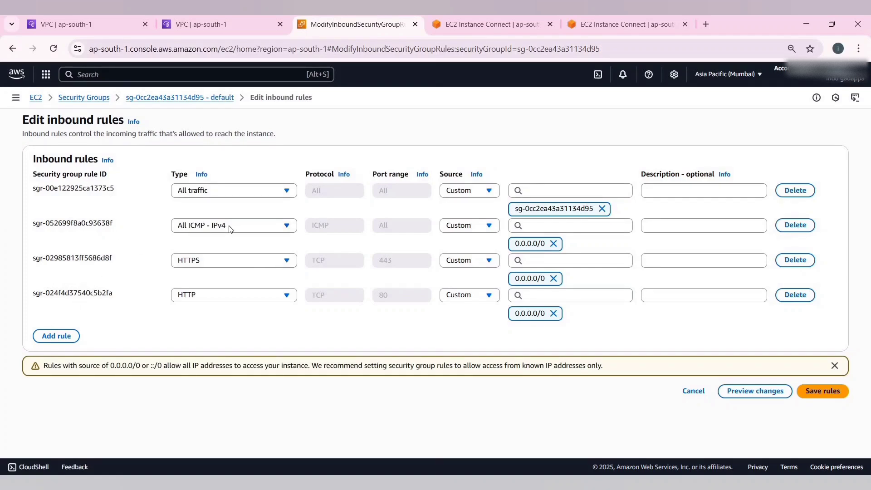
click(834, 401)
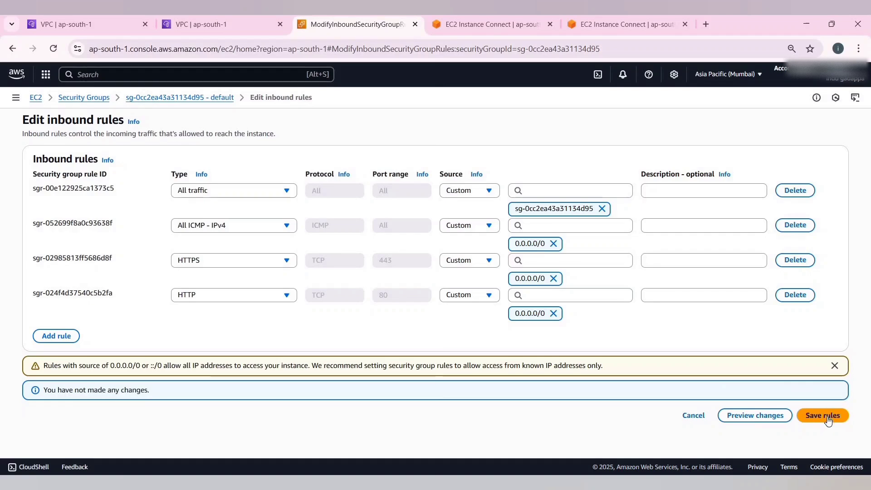
click(44, 337)
click(213, 330)
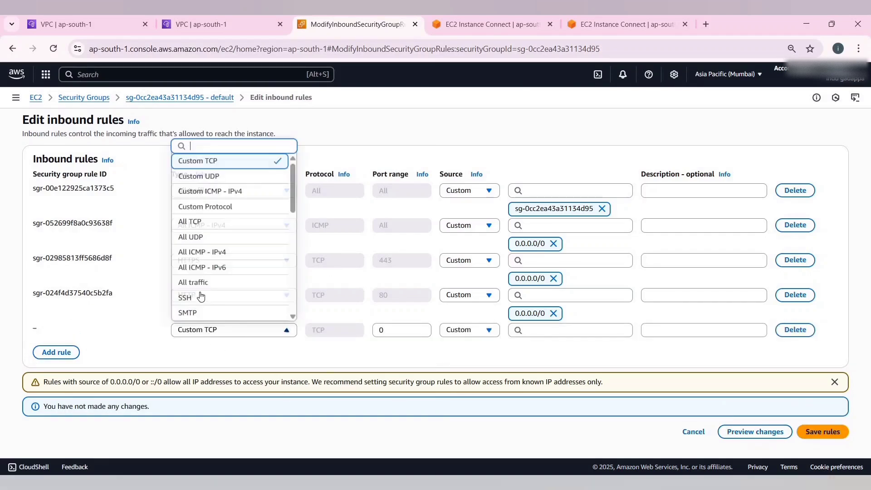
click(213, 296)
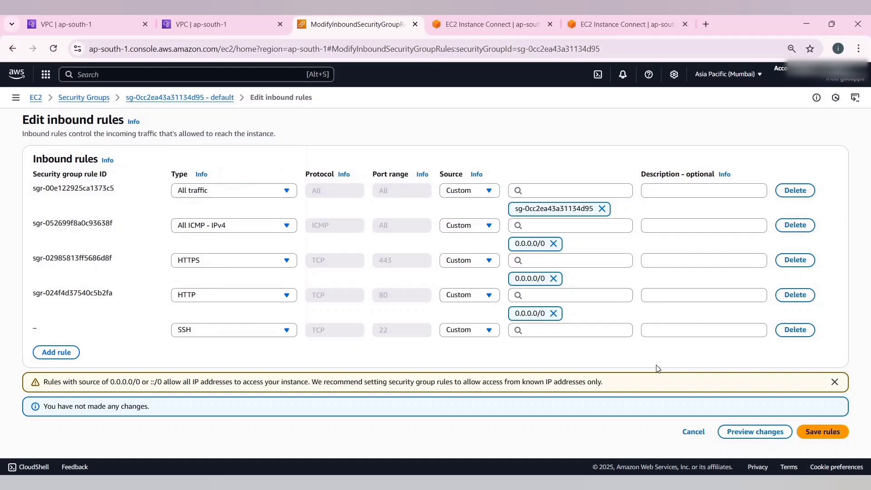
click(470, 330)
key(Return)
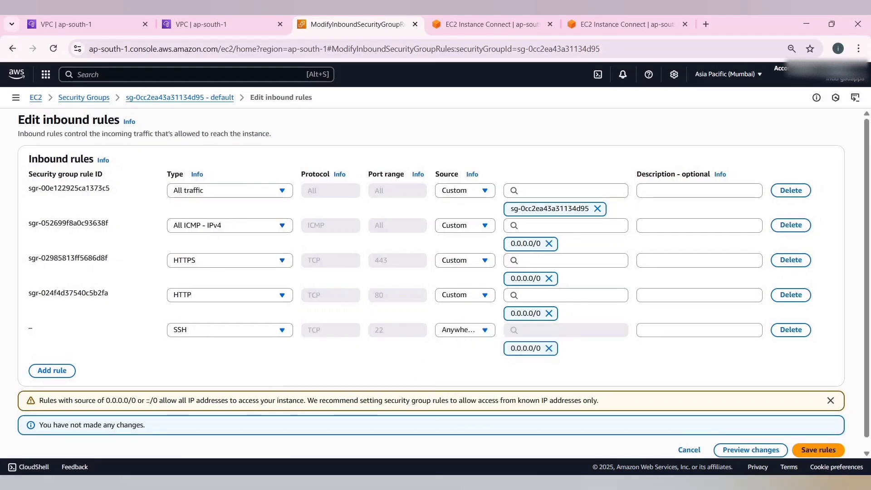
click(809, 452)
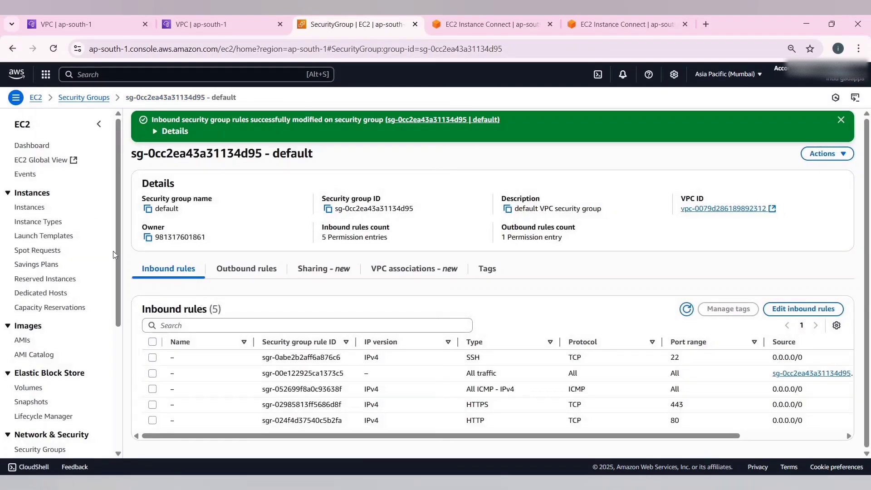
Step: Reload the EC2 Instance Connect session for VPC2_instance and clear its terminal
click(500, 30)
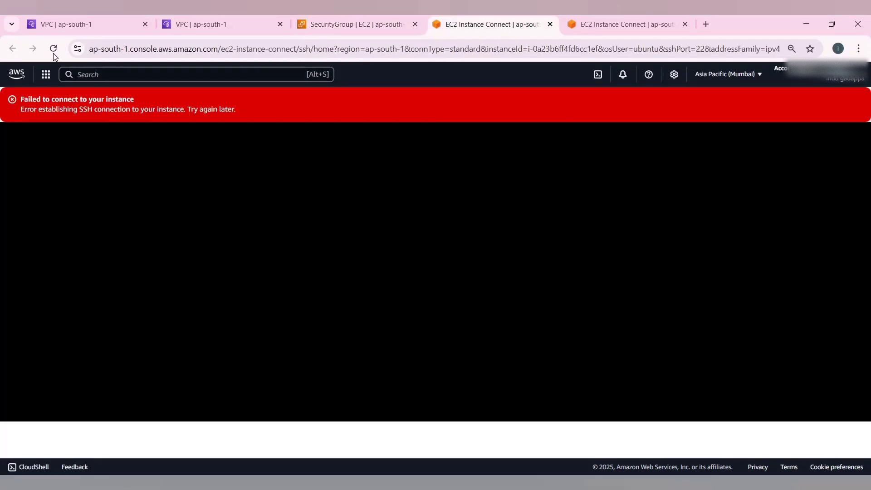
click(53, 49)
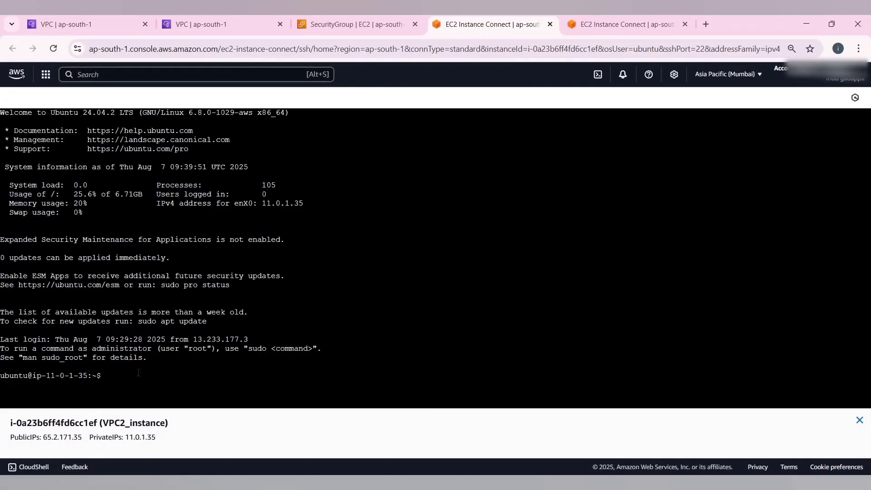
key(alt)
click(113, 377)
key(BackSpace)
key(BackSpace)
key(BackSpace)
key(BackSpace)
key(BackSpace)
key(BackSpace)
key(BackSpace)
text(clear)
key(Return)
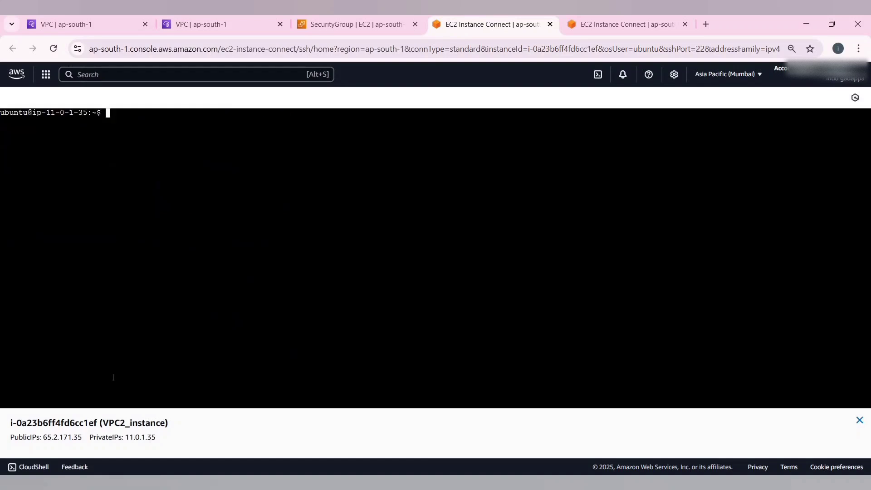
Step: Ping 8.8.8.8 from the VPC2_instance session and stop the ping after a few packets
text(ping 8.8.8.8)
key(Return)
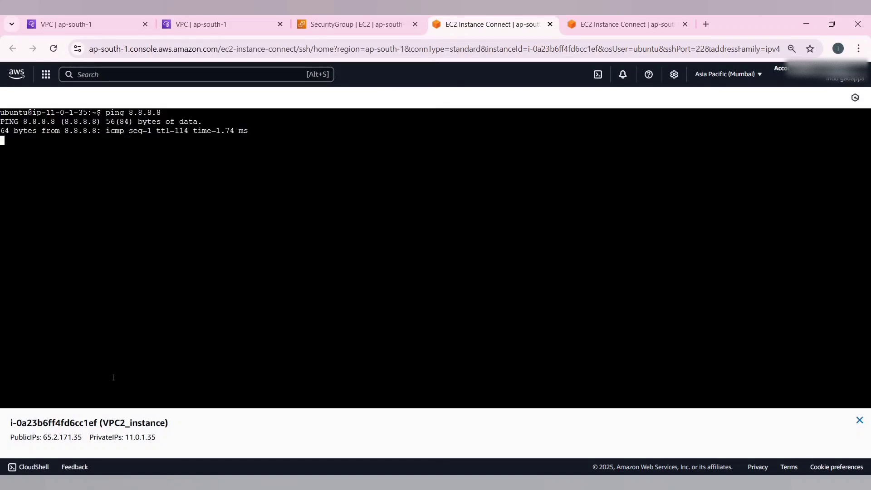
key(ctrl+c)
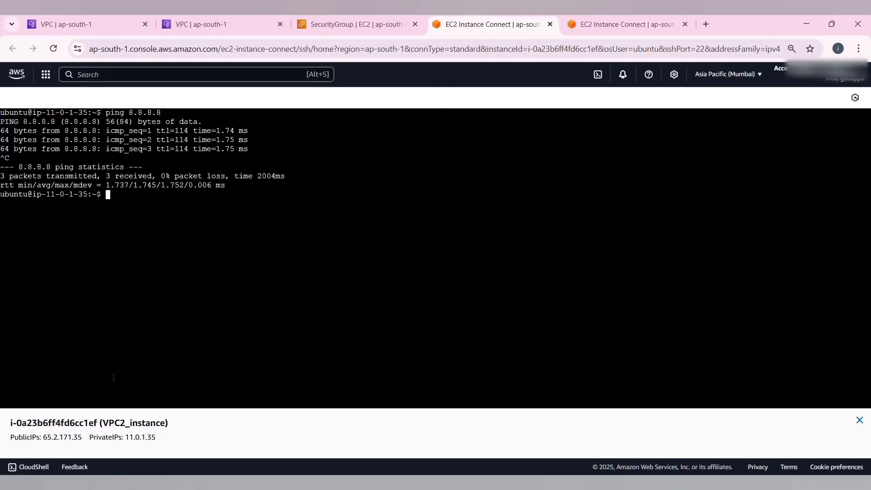
Step: Start another ping command in the VPC2_instance session and copy VPC1_instance's public IPv4 address from its instance details
text(ping)
click(358, 22)
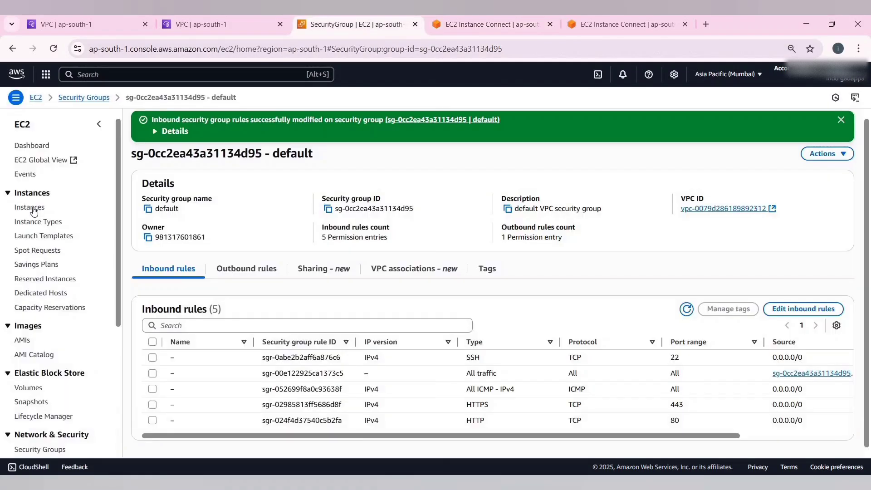
click(29, 207)
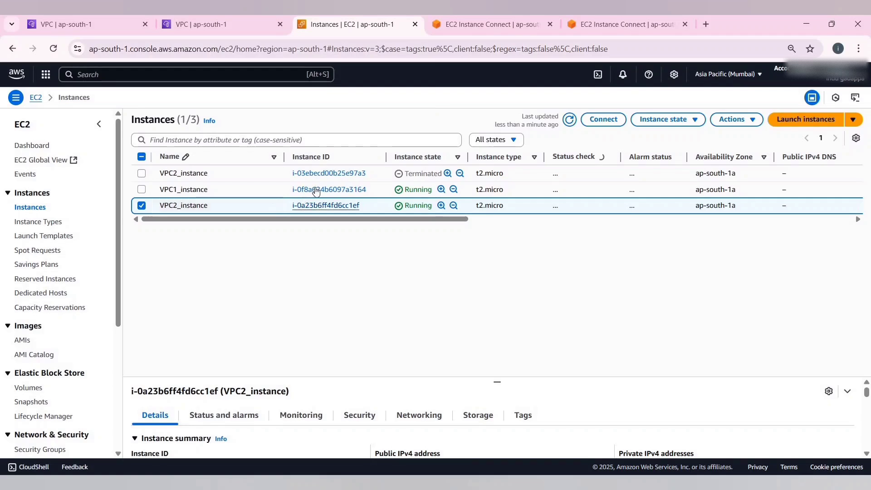
click(318, 190)
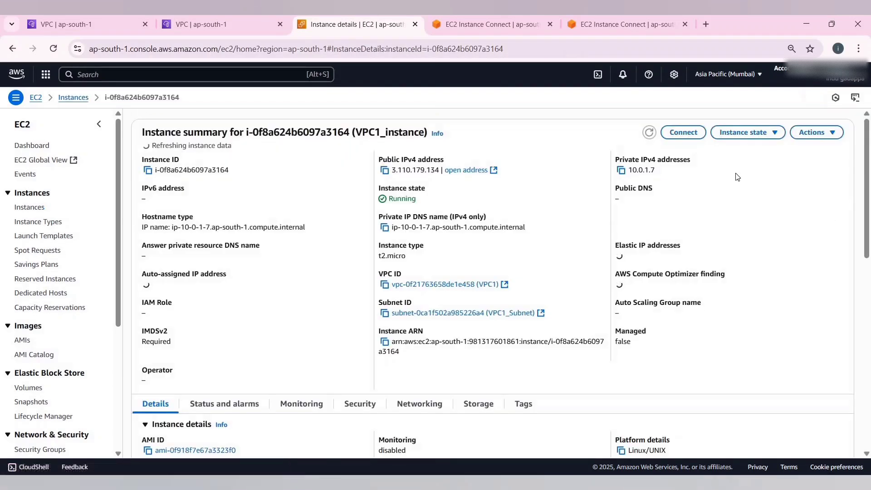
click(384, 172)
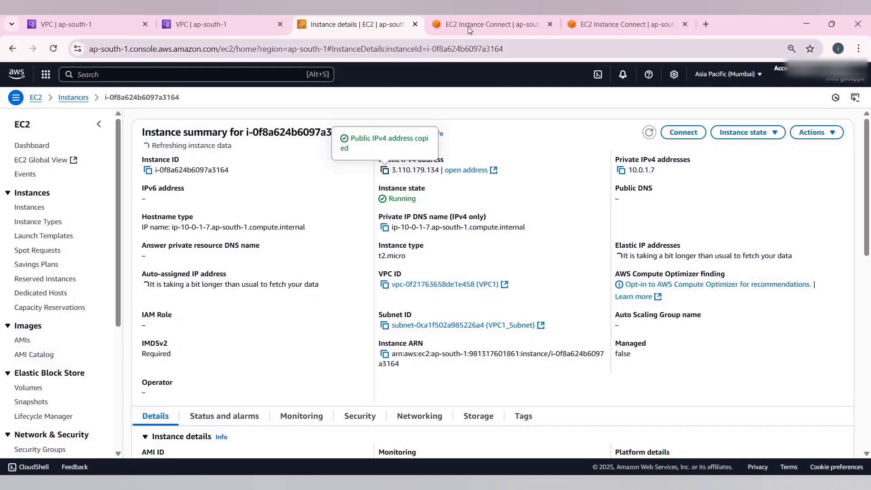
Step: Complete the ping command with VPC1_instance's public address 3.110.179.134 and run it from VPC2_instance
key(ctrl+Tab)
right_click(149, 290)
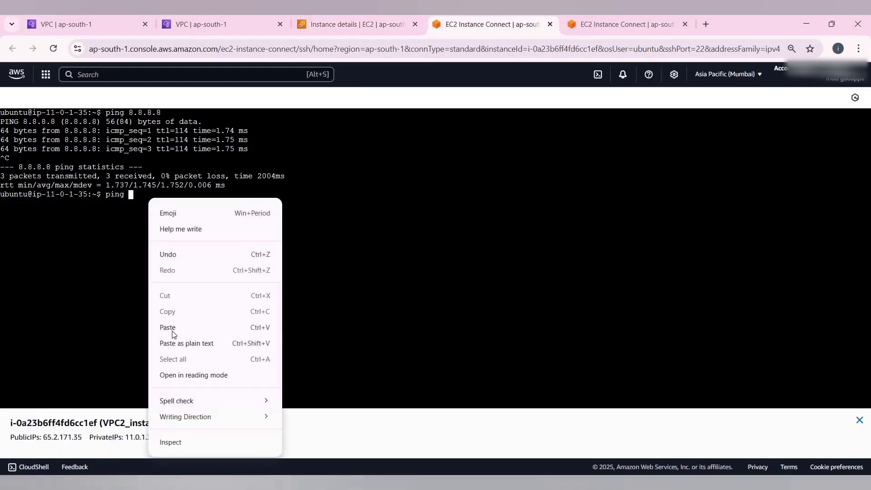
click(172, 329)
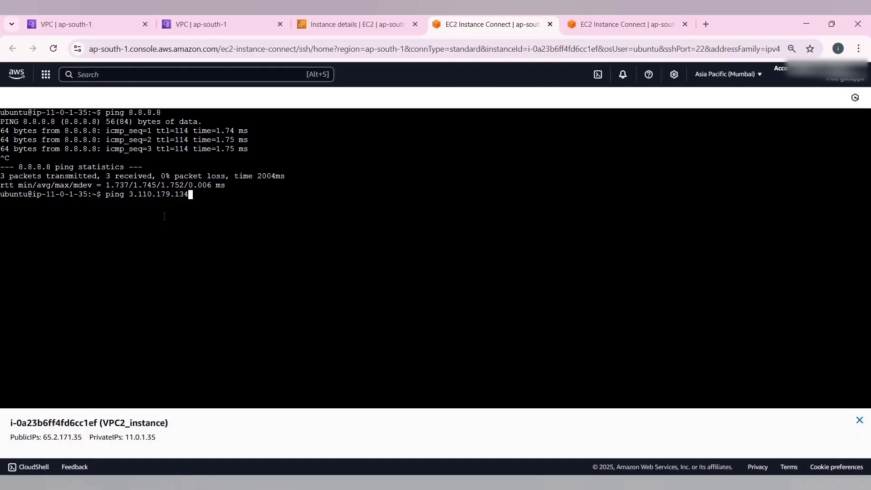
key(Return)
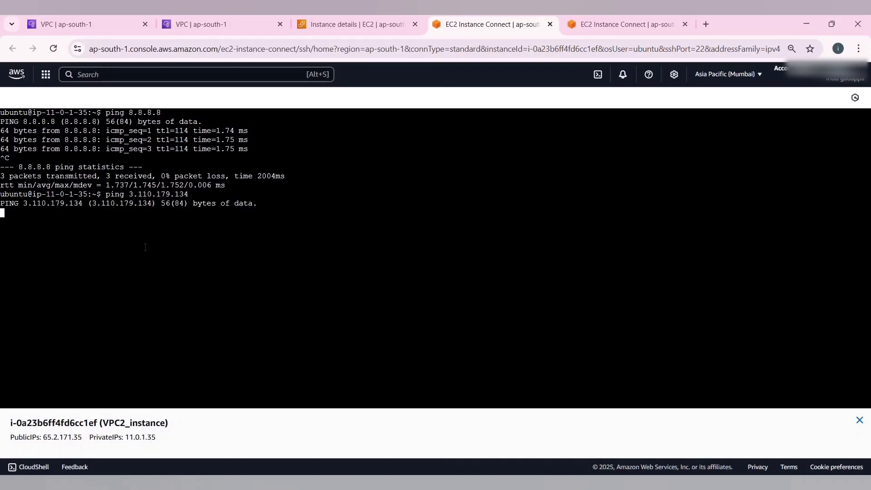
drag(267, 203, 46, 185)
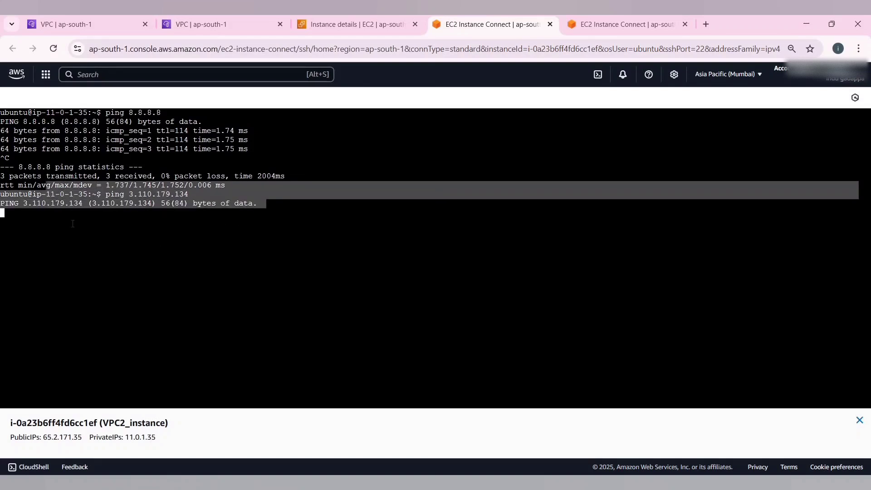
Step: Review VPC1_instance's inbound security rules and open its default security group
click(350, 20)
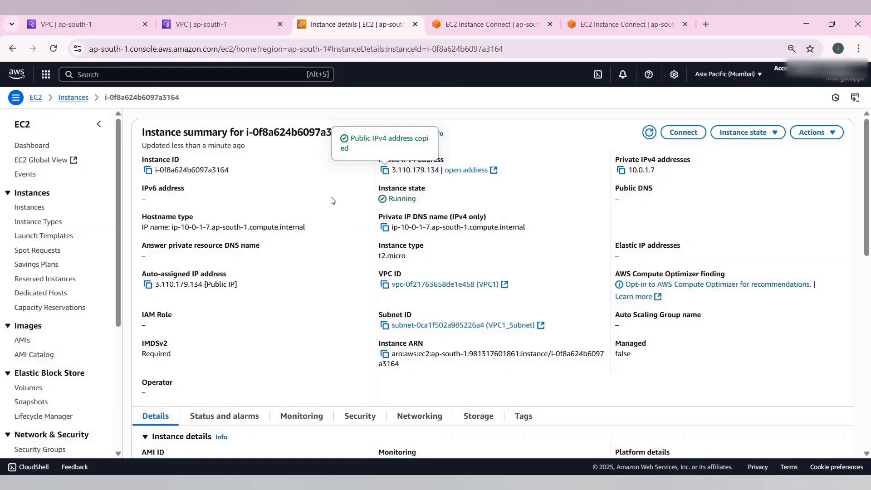
scroll(350, 337, down, 5)
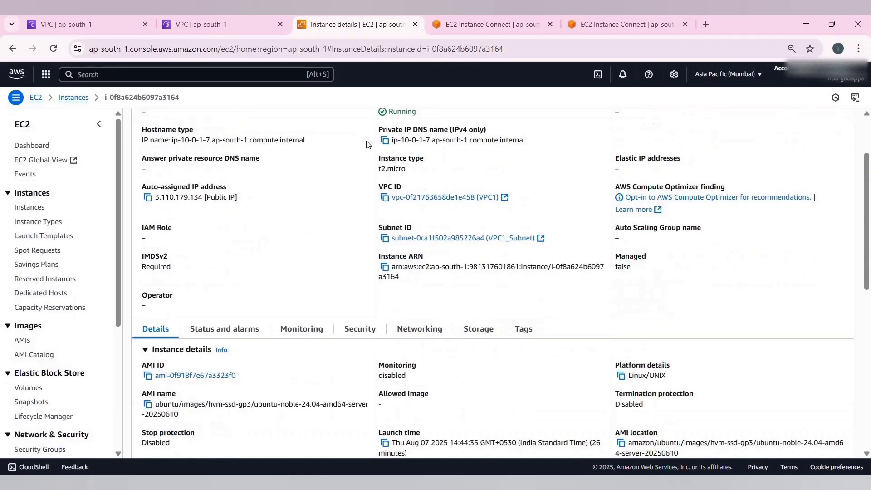
click(360, 189)
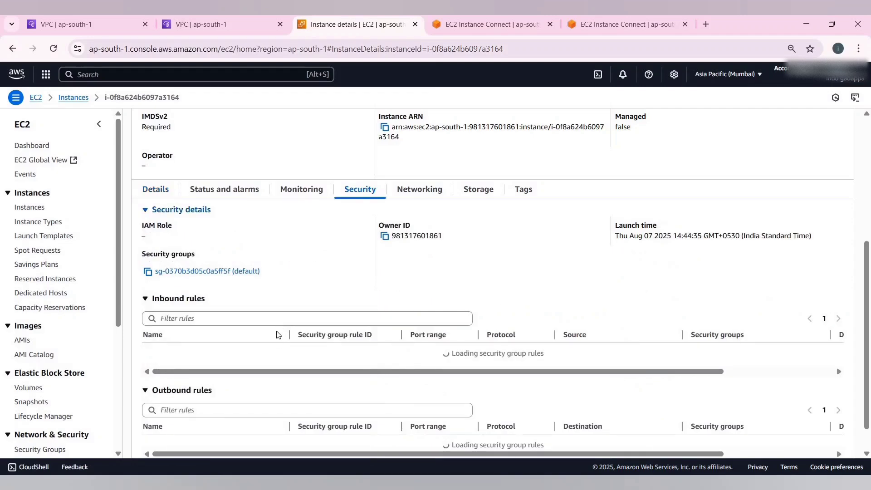
scroll(276, 332, down, 2)
scroll(327, 285, up, 1)
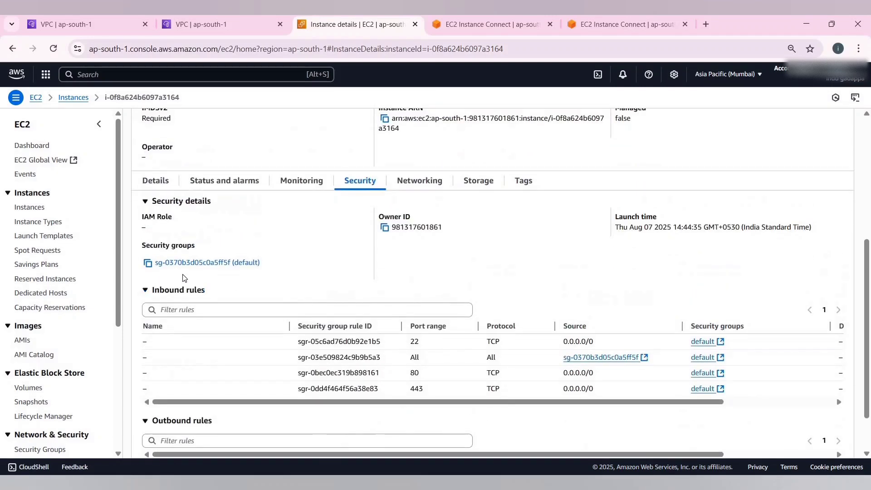
scroll(225, 320, up, 1)
click(224, 317)
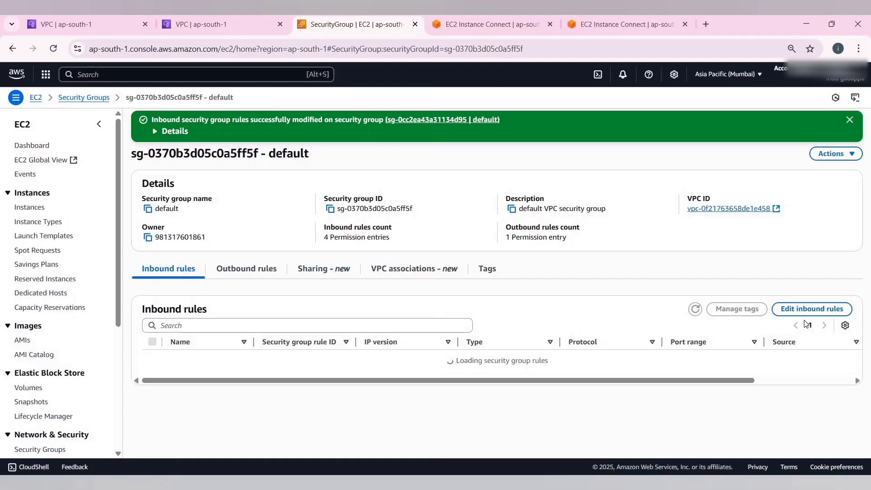
Step: Add an inbound All ICMP - IPv4 rule with source 0.0.0.0/0 to VPC1_instance's default security group and save the rules
click(805, 310)
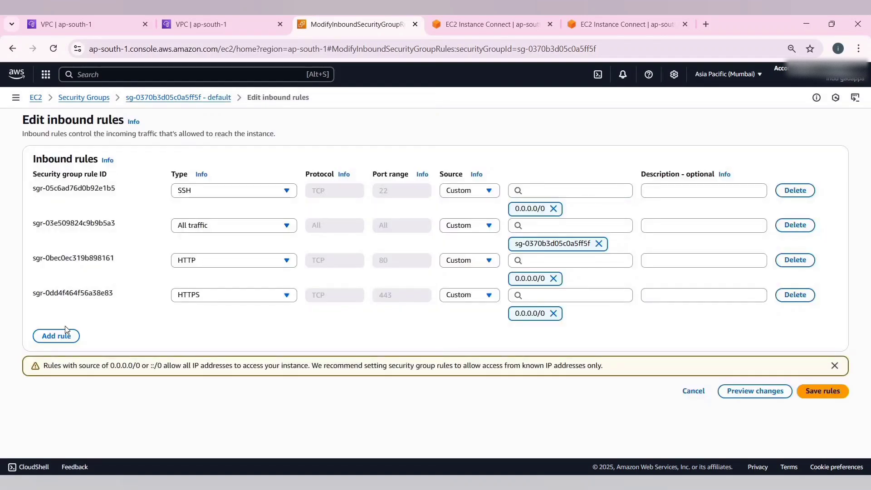
click(54, 336)
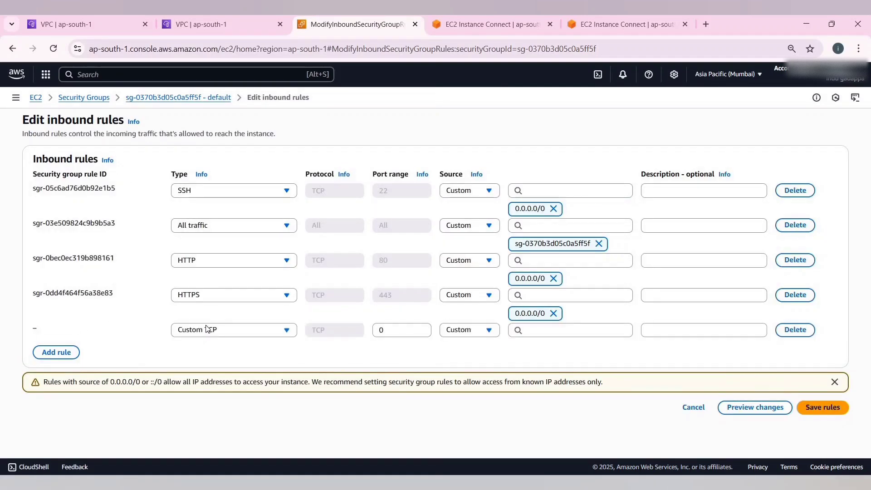
click(207, 329)
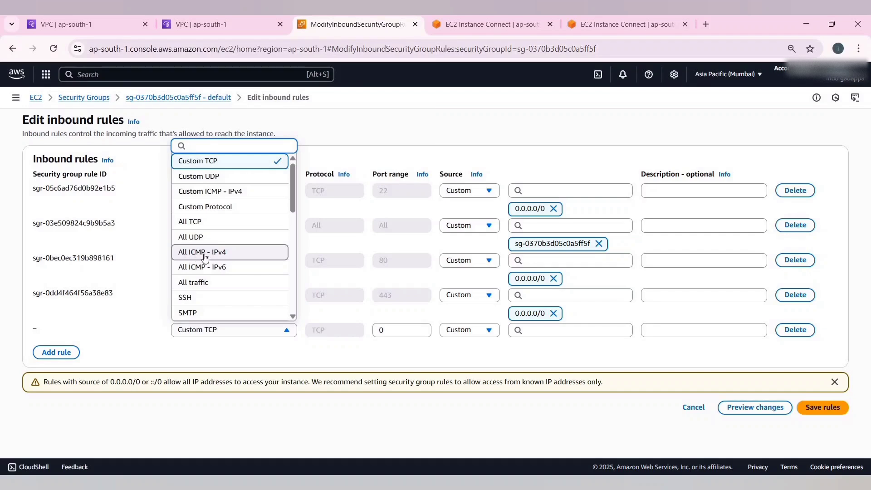
click(214, 254)
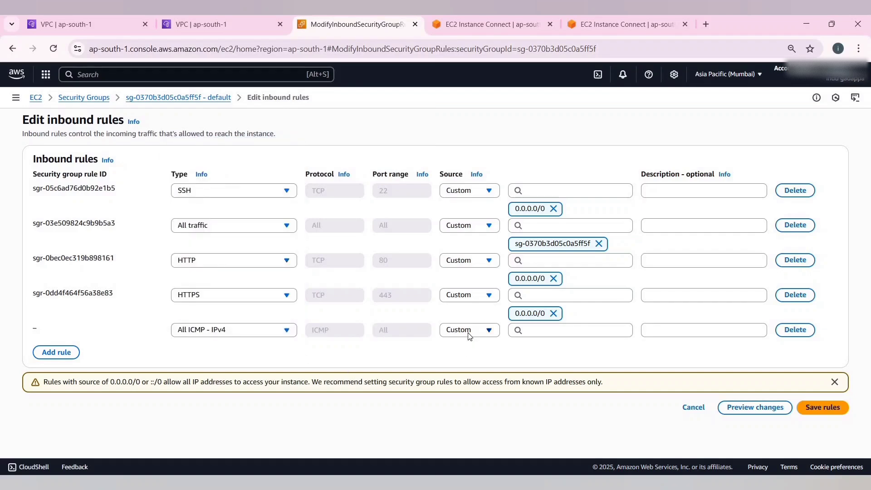
click(470, 336)
click(466, 363)
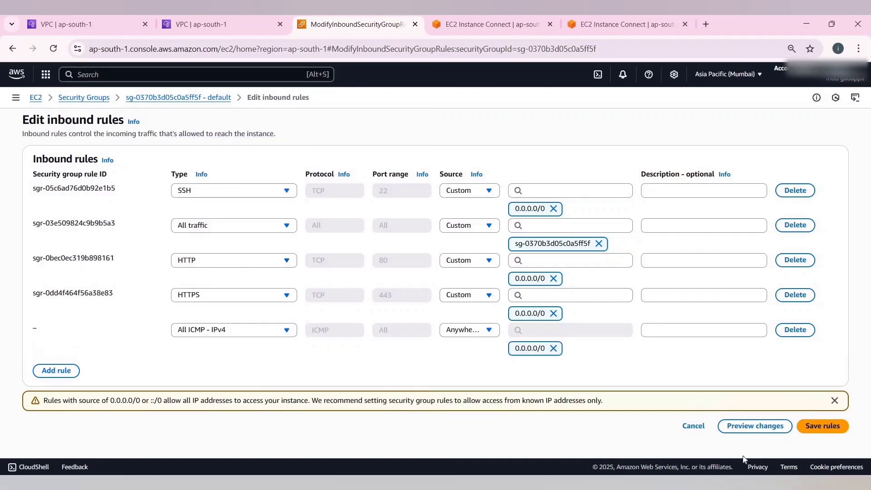
click(823, 424)
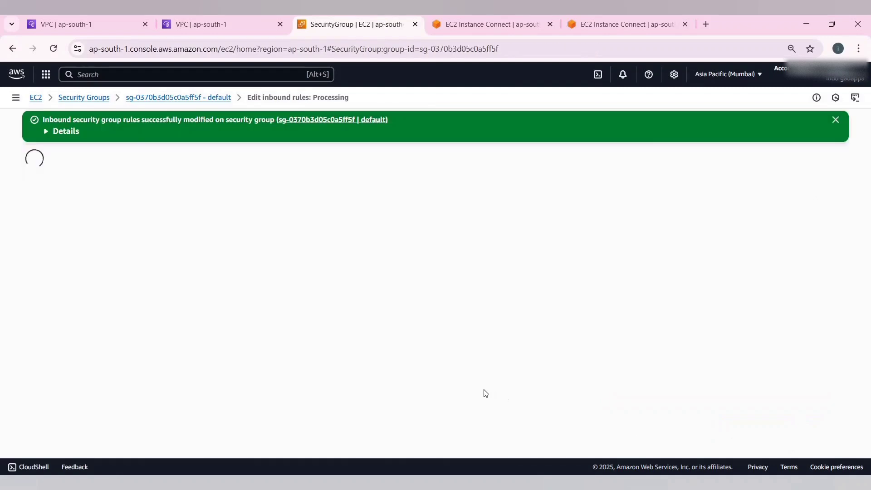
Step: Check the running ping to VPC1_instance in the VPC2_instance session and stop it
click(483, 25)
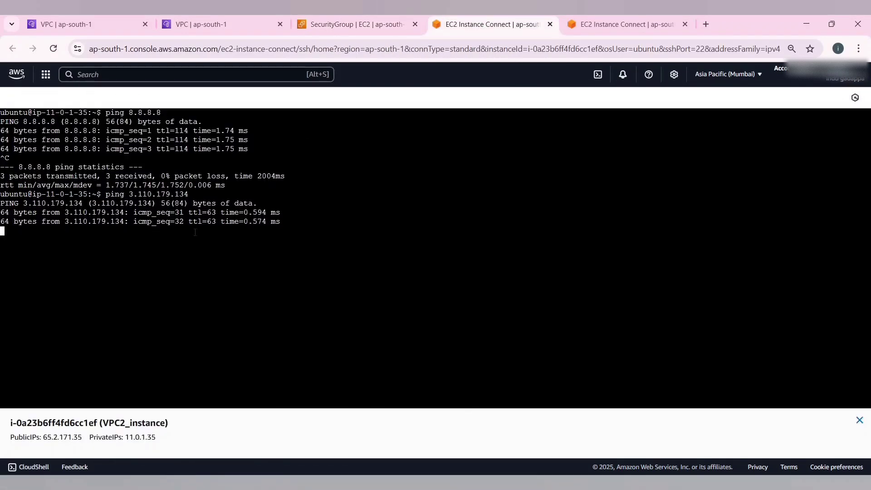
drag(308, 240, 50, 195)
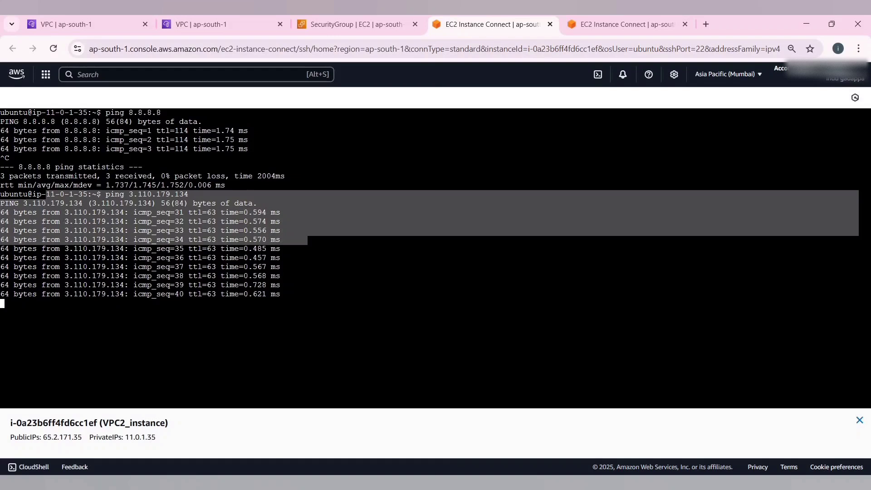
key(ctrl+c)
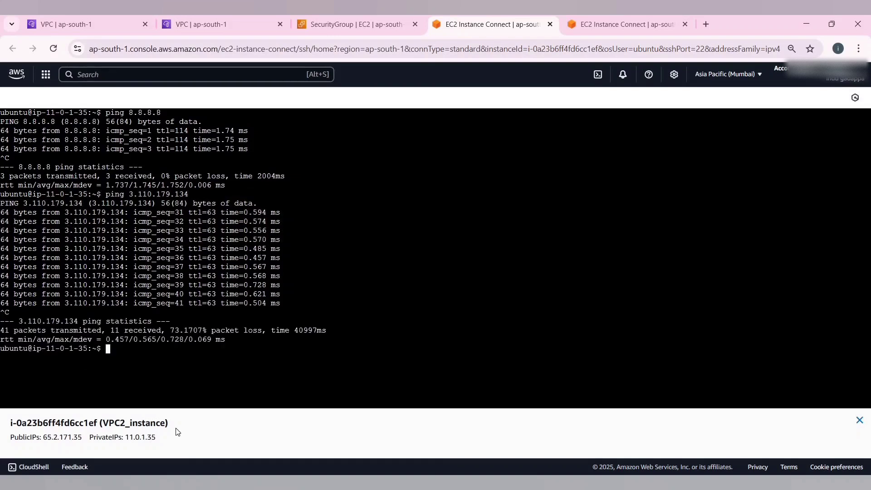